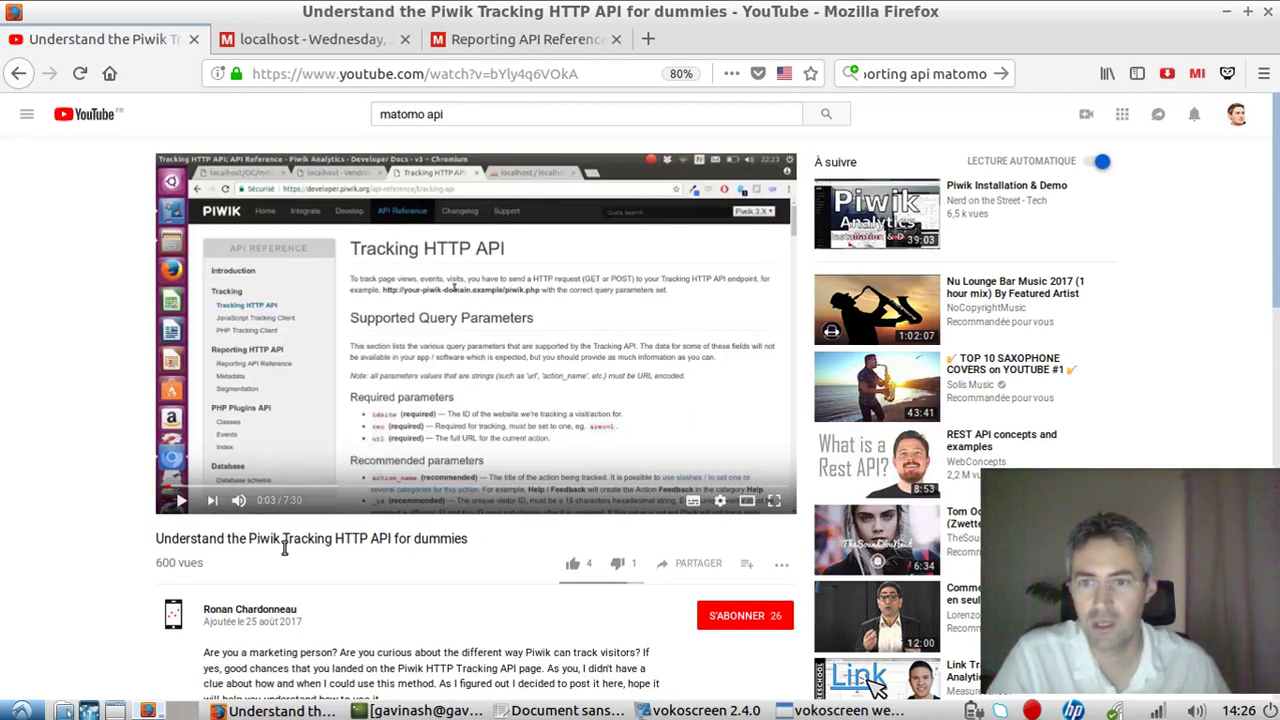
Leave the Piwik Tracking HTTP API video for the Reporting API Reference tab.
left_click_drag(283, 548, 462, 538)
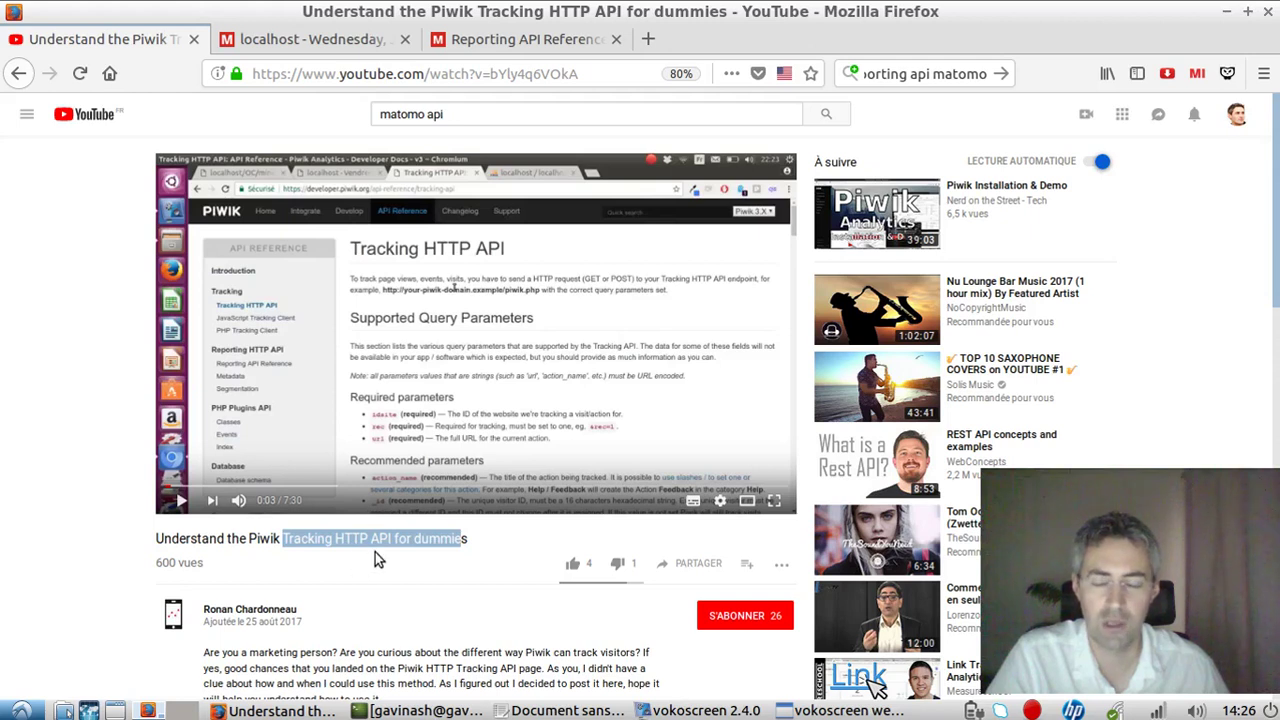
left_click(475, 48)
left_click(490, 244)
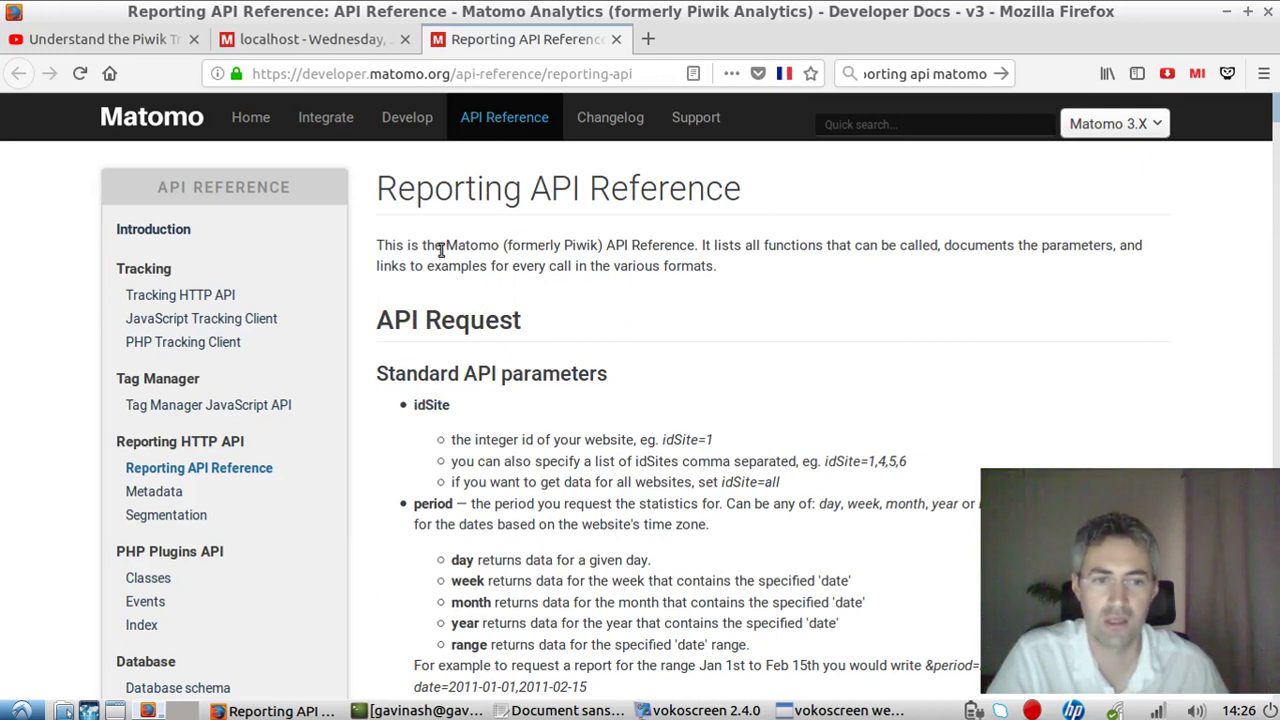
Read through the Reporting API Reference's standard API parameters and output format sections.
left_click_drag(386, 192, 593, 189)
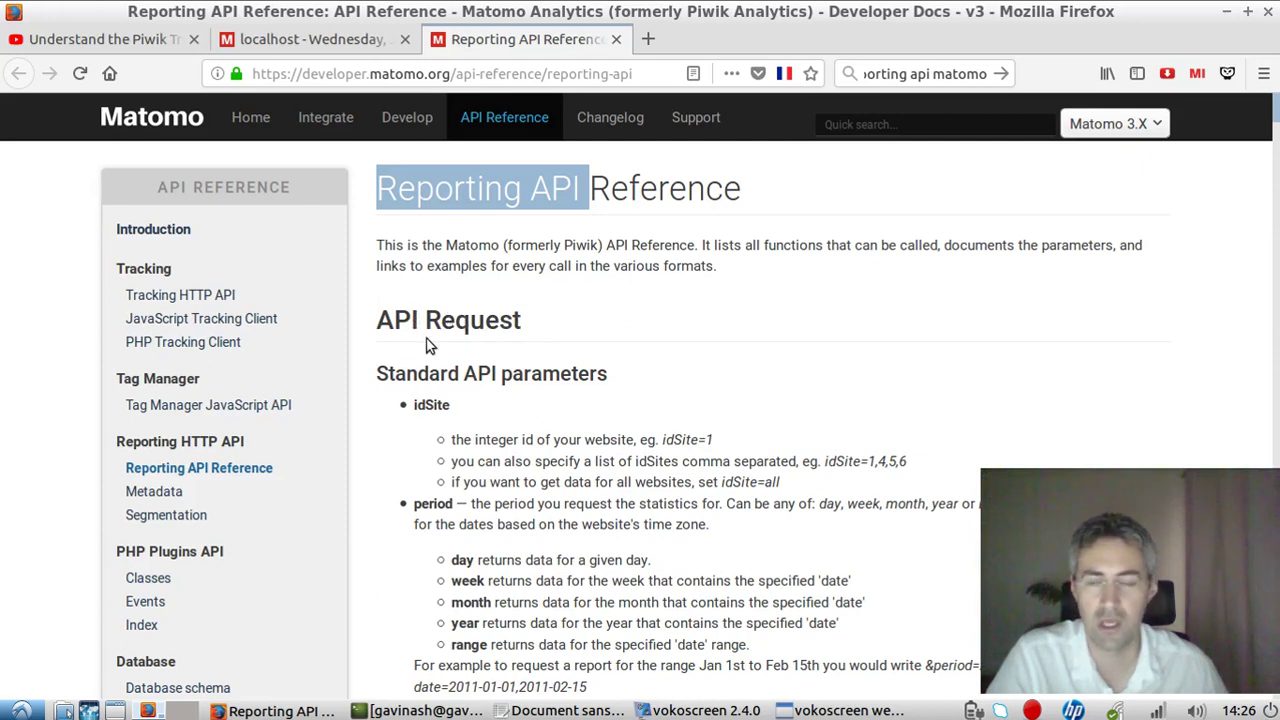
left_click(414, 232)
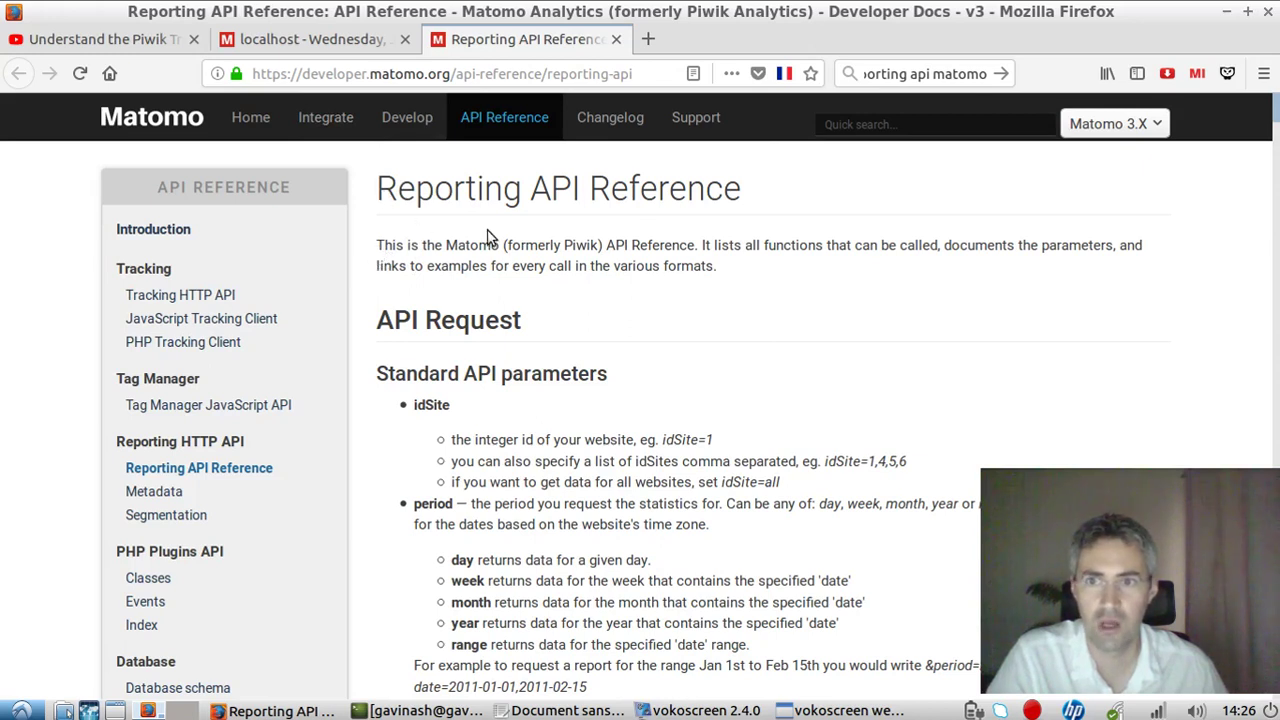
left_click_drag(378, 188, 580, 186)
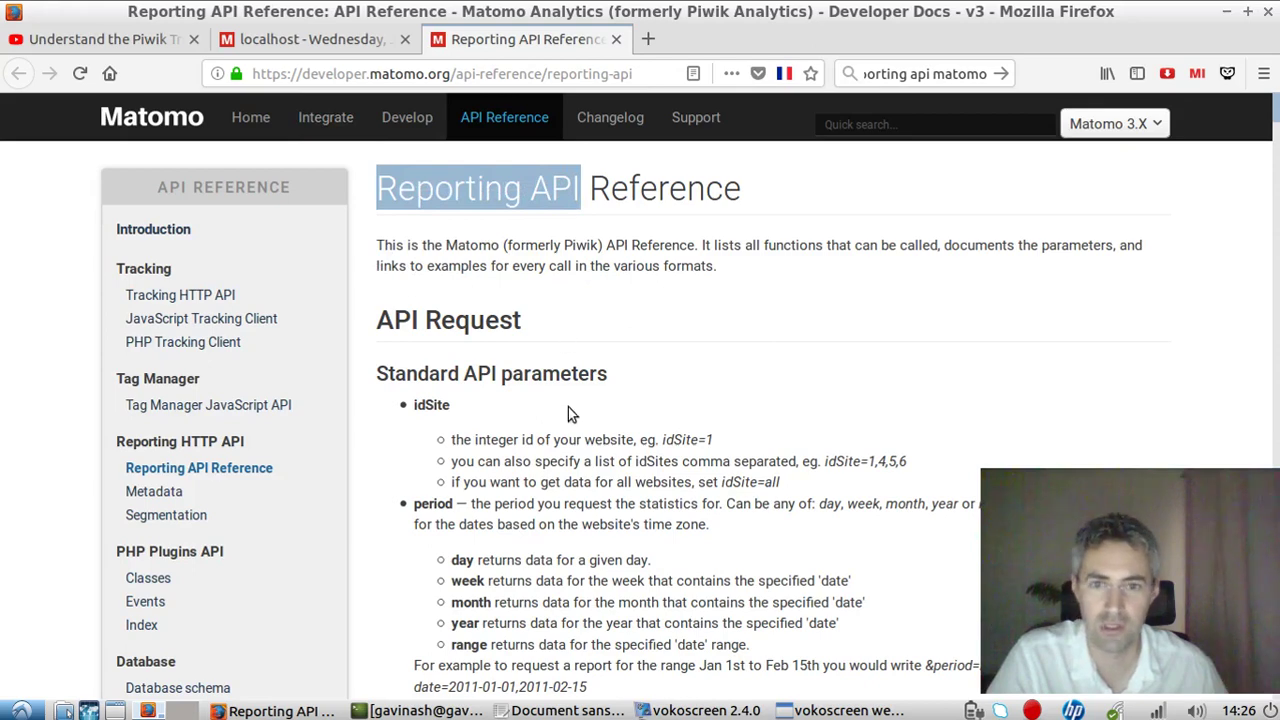
scroll(566, 408, "down", 5)
scroll(581, 402, "up", 5)
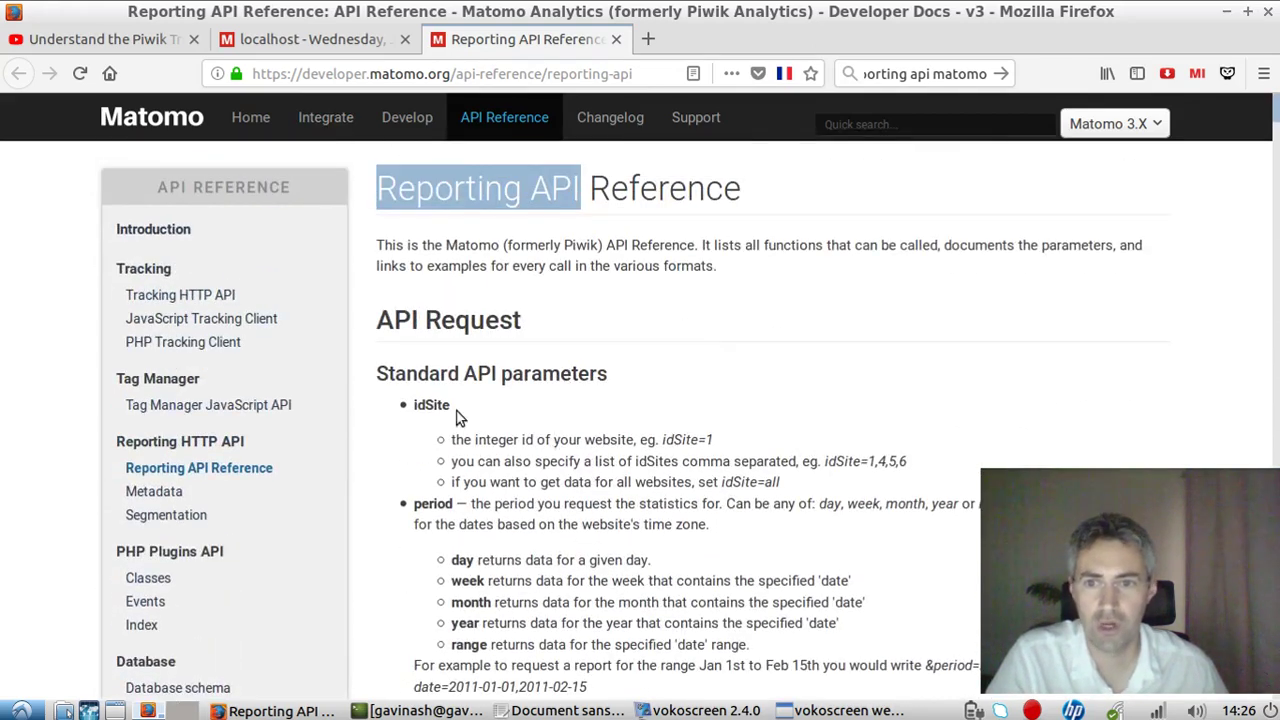
scroll(458, 417, "down", 3)
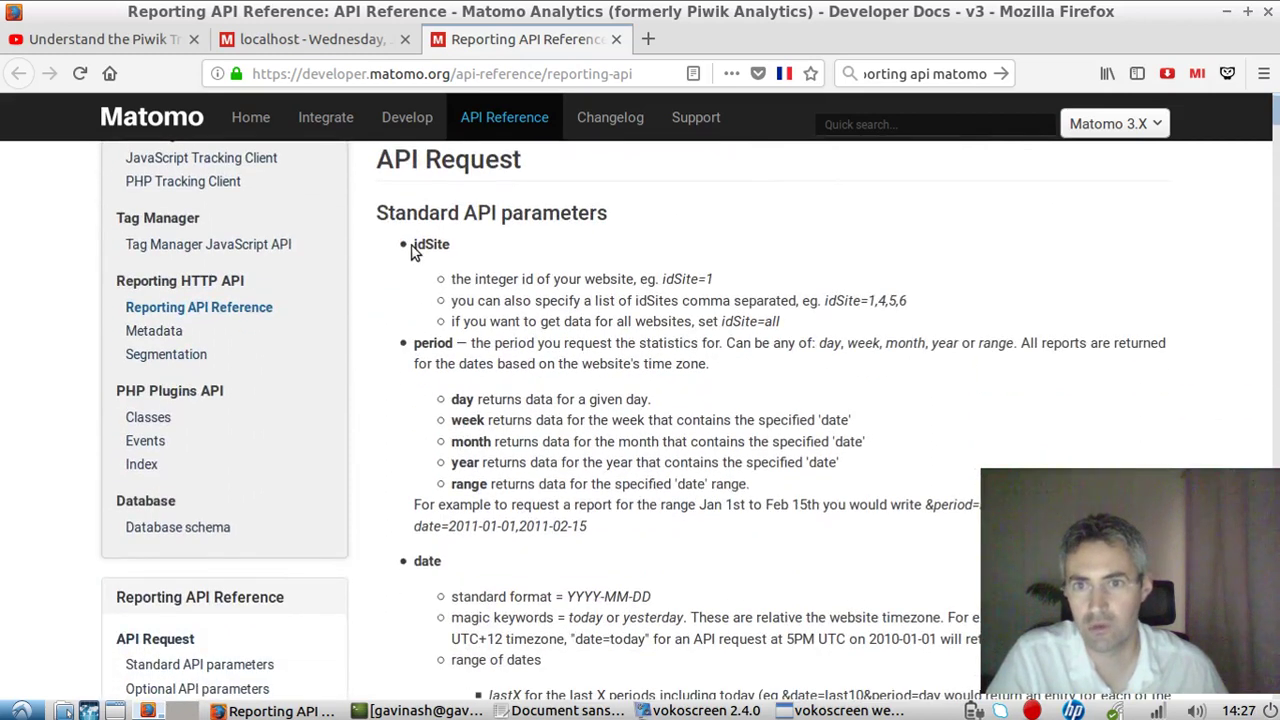
scroll(448, 360, "down", 15)
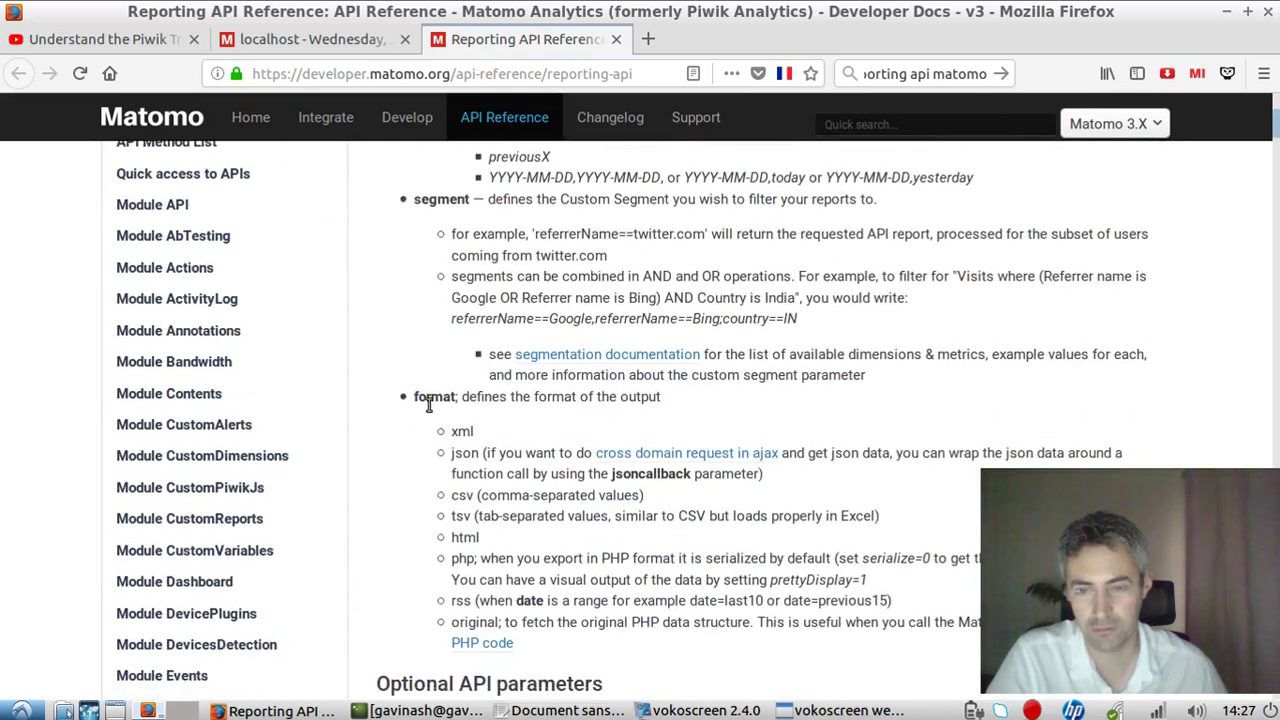
scroll(428, 400, "down", 6)
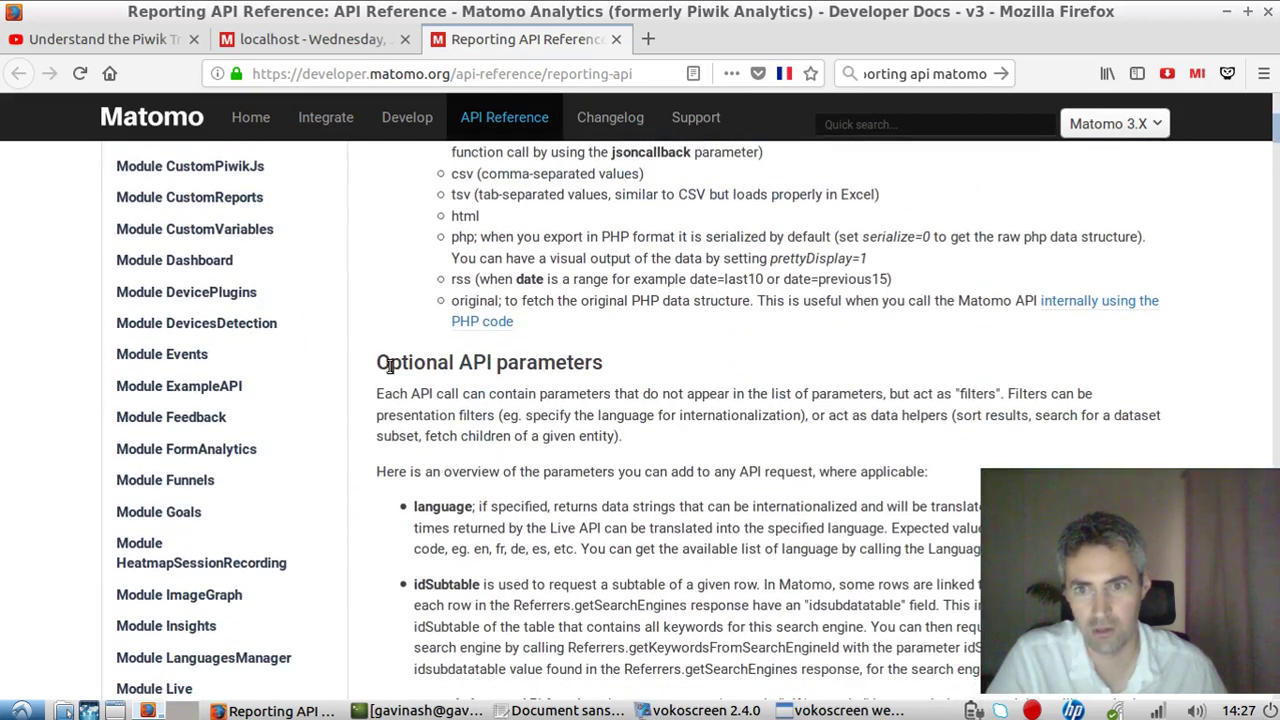
Look over the Optional API parameters, then bring up the local Matomo Devices report.
left_click_drag(379, 364, 609, 372)
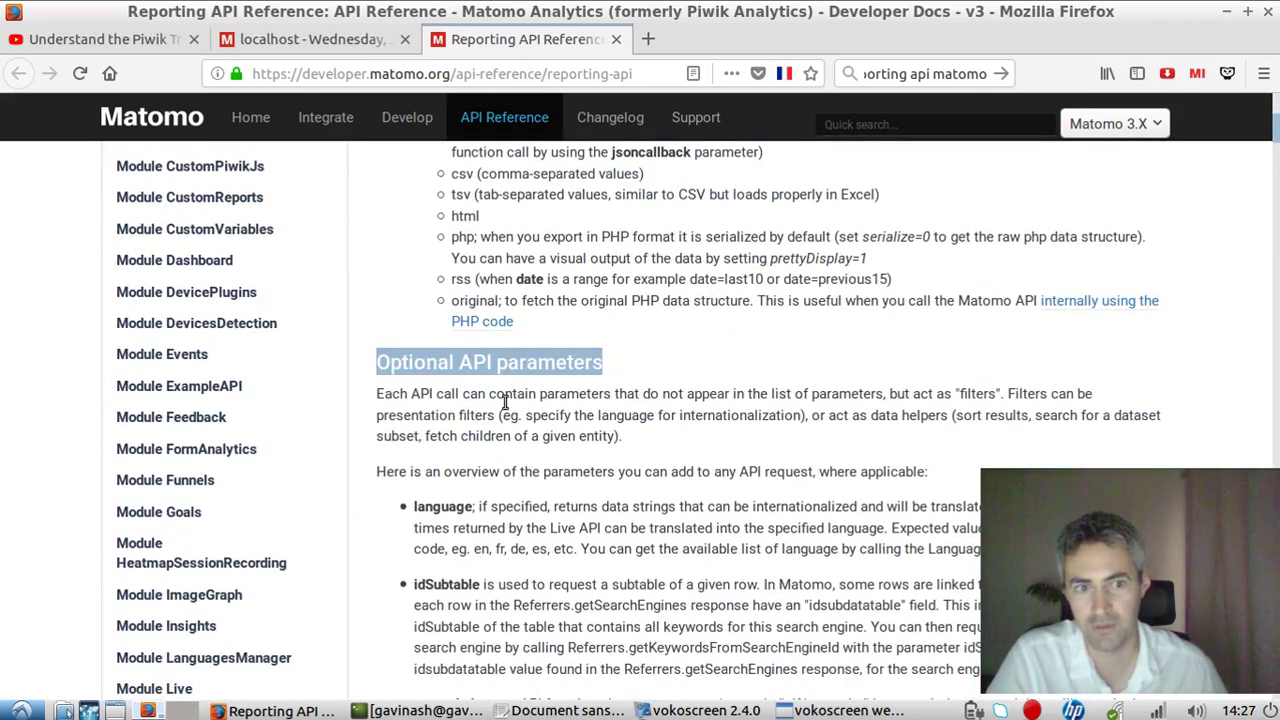
scroll(812, 416, "up", 1)
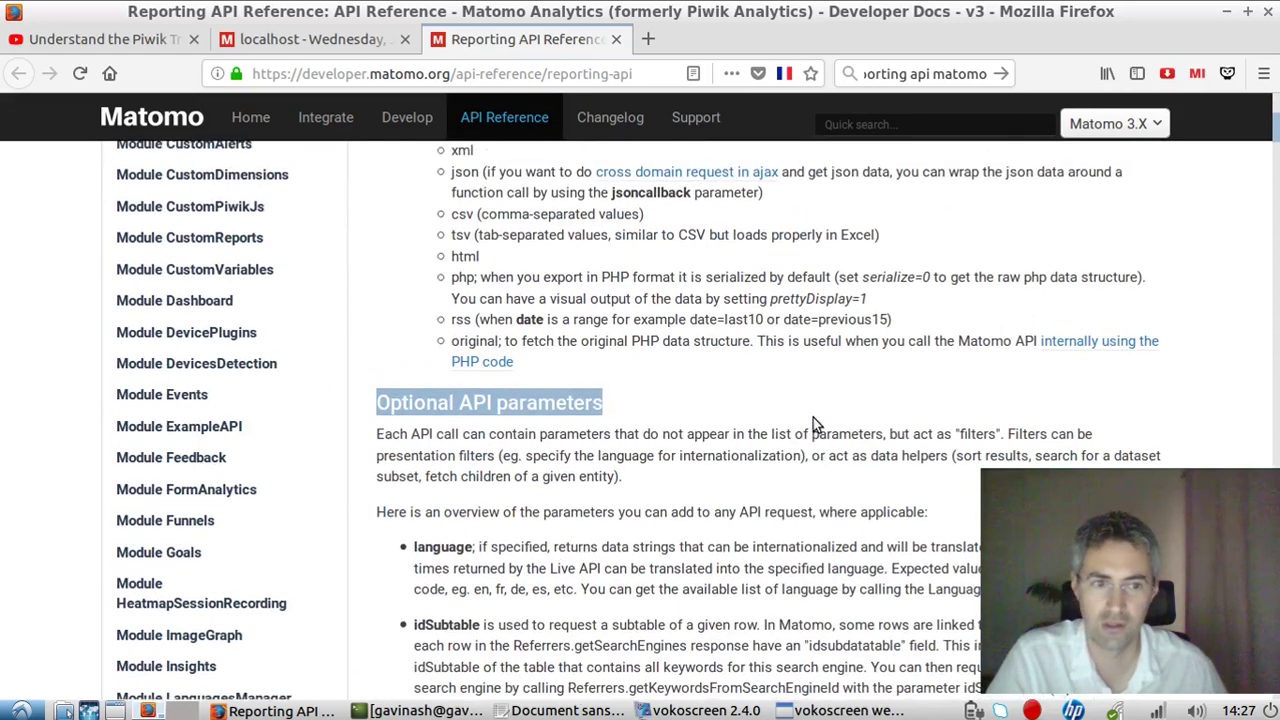
scroll(781, 394, "down", 2)
scroll(785, 394, "up", 12)
scroll(735, 320, "up", 6)
left_click(309, 44)
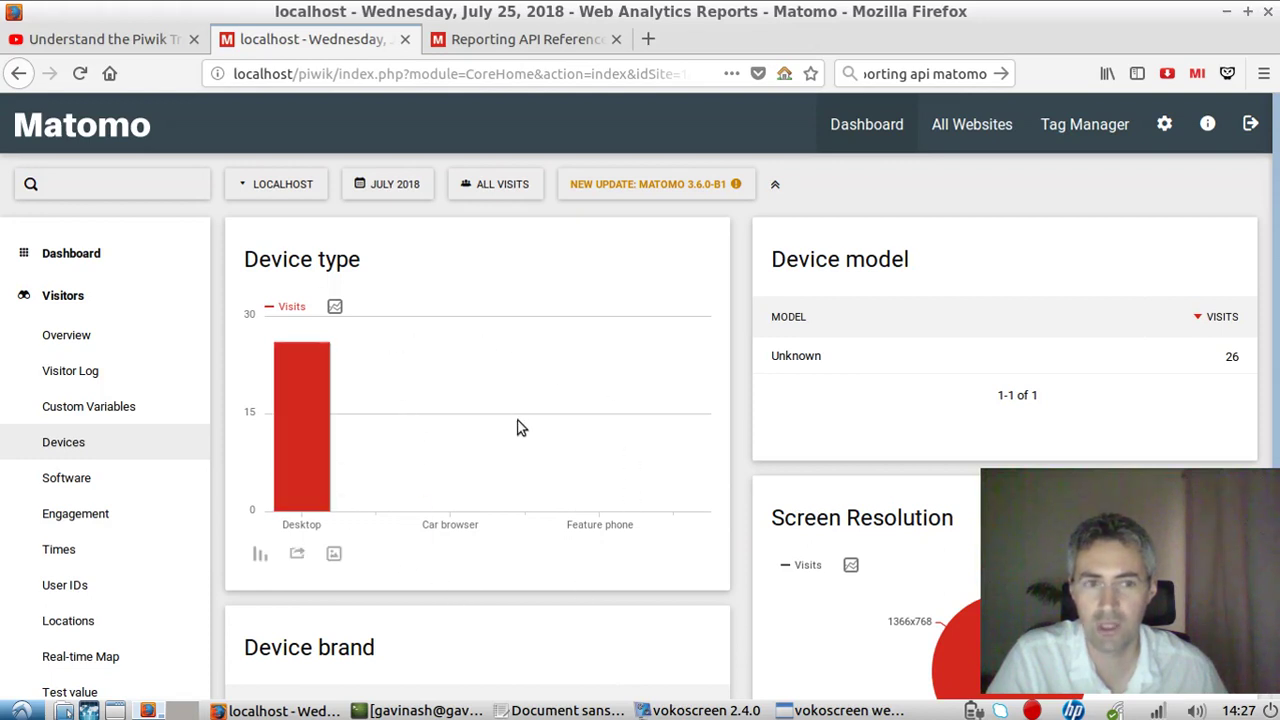
double_click(1230, 357)
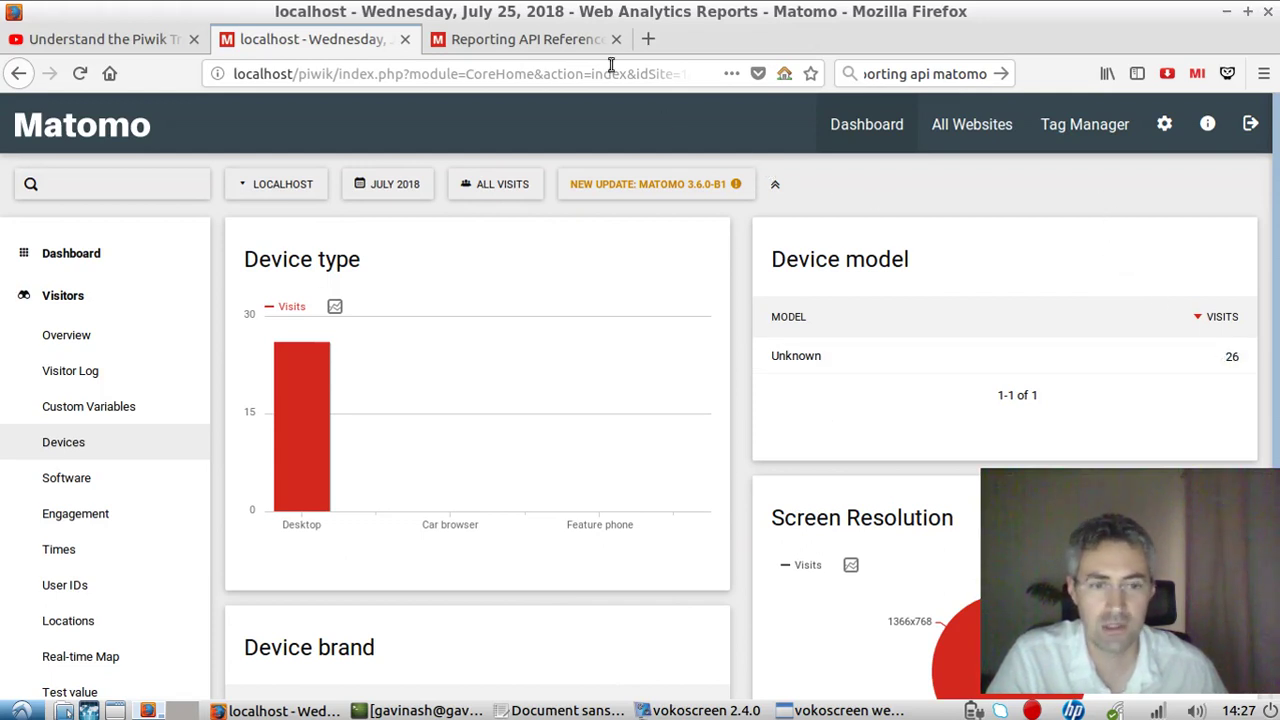
Go back to the Reporting API Reference and review the segment parameter description.
left_click(560, 38)
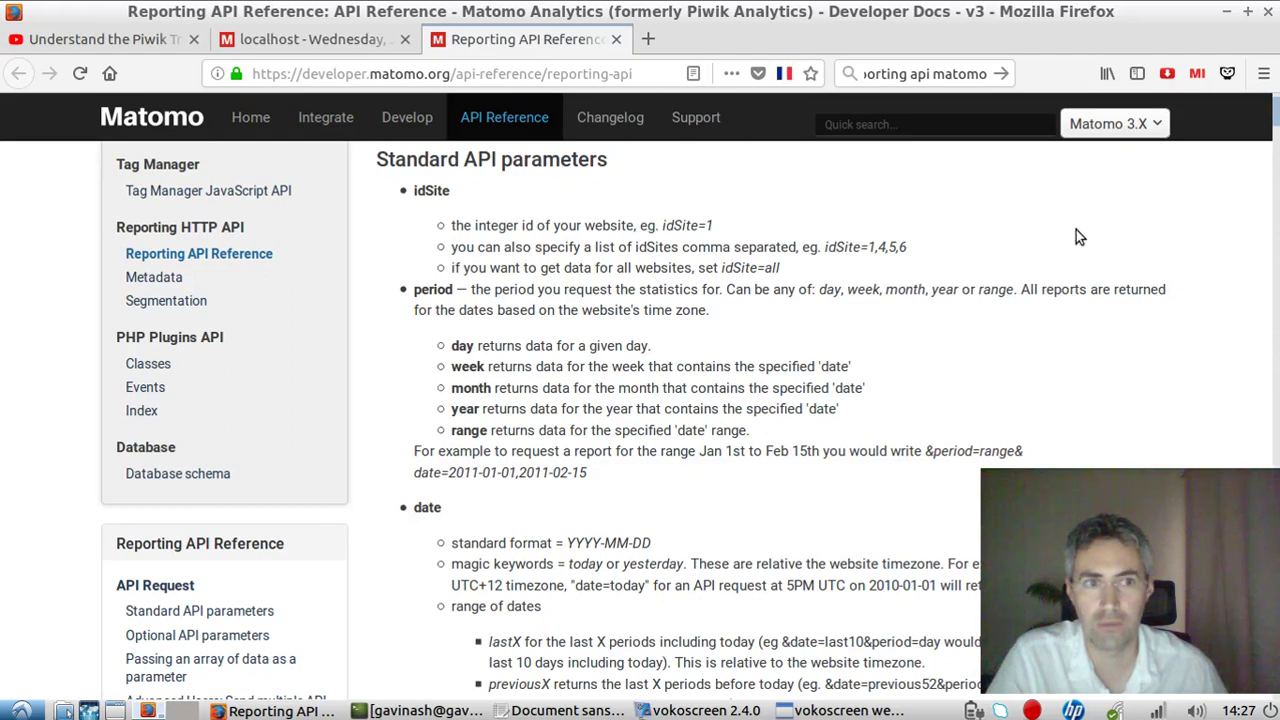
scroll(1190, 208, "down", 3)
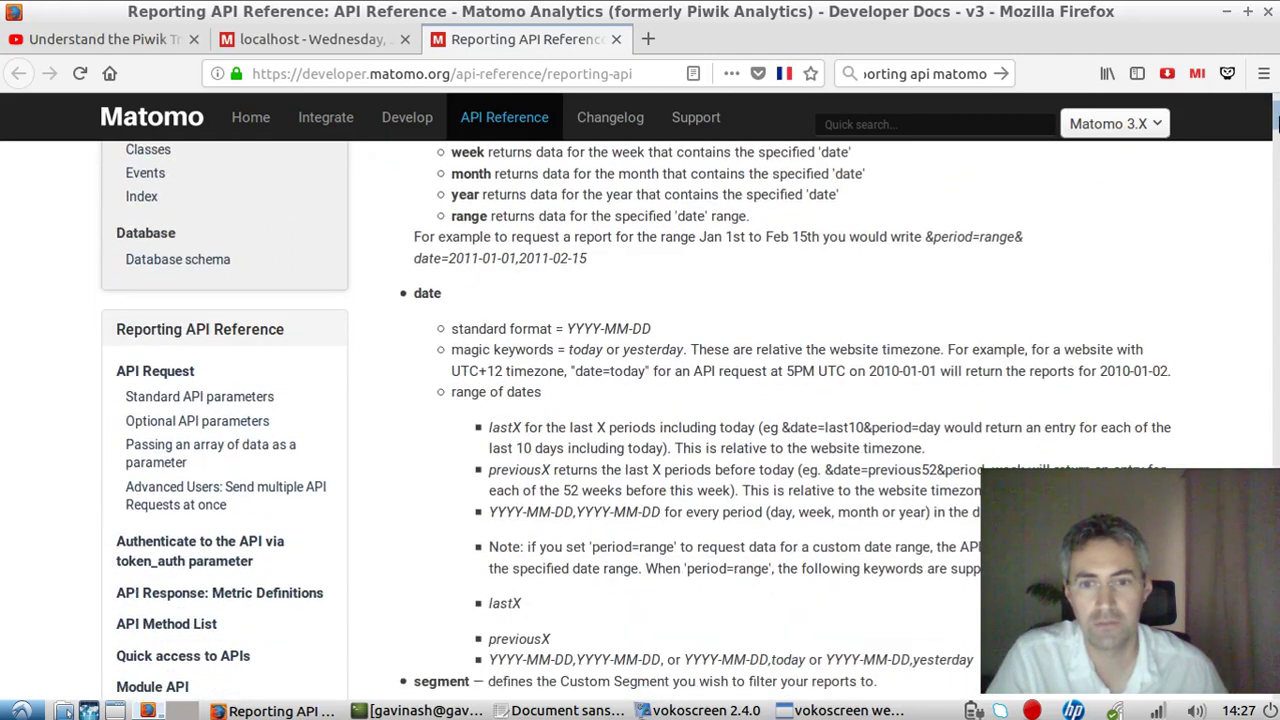
scroll(813, 360, "up", 5)
scroll(813, 360, "down", 3)
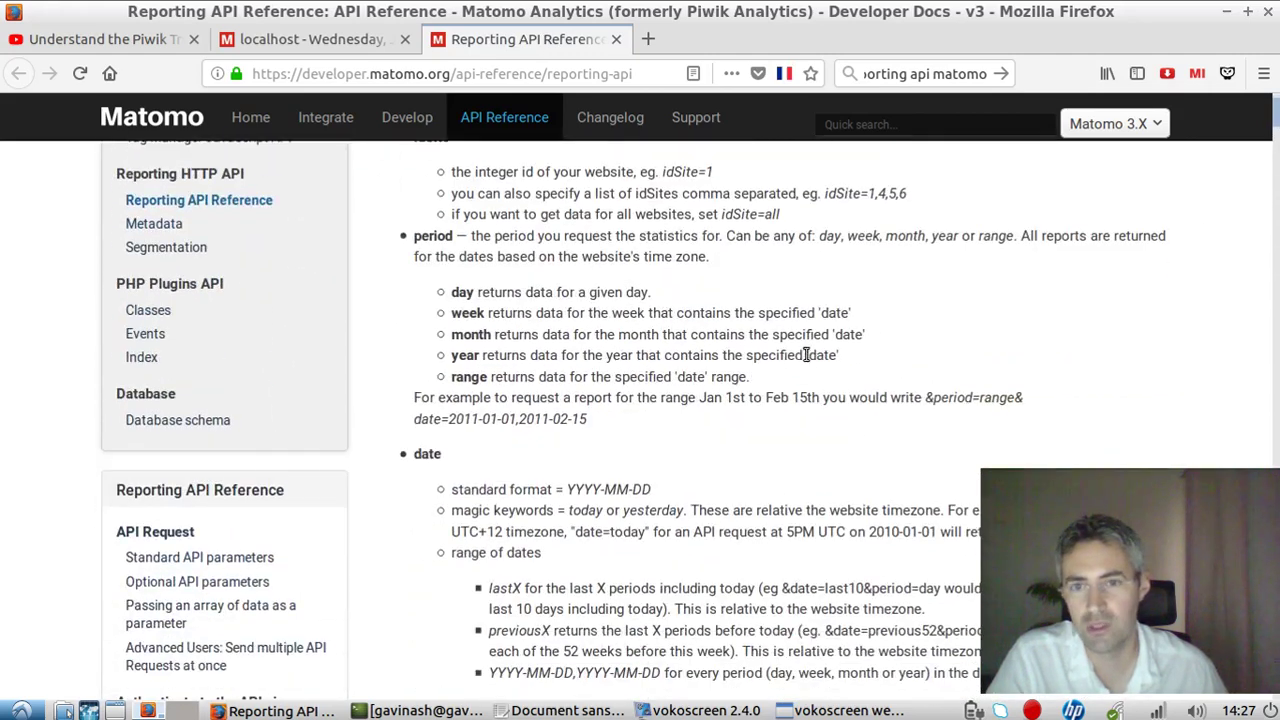
scroll(798, 349, "down", 10)
scroll(559, 383, "up", 5)
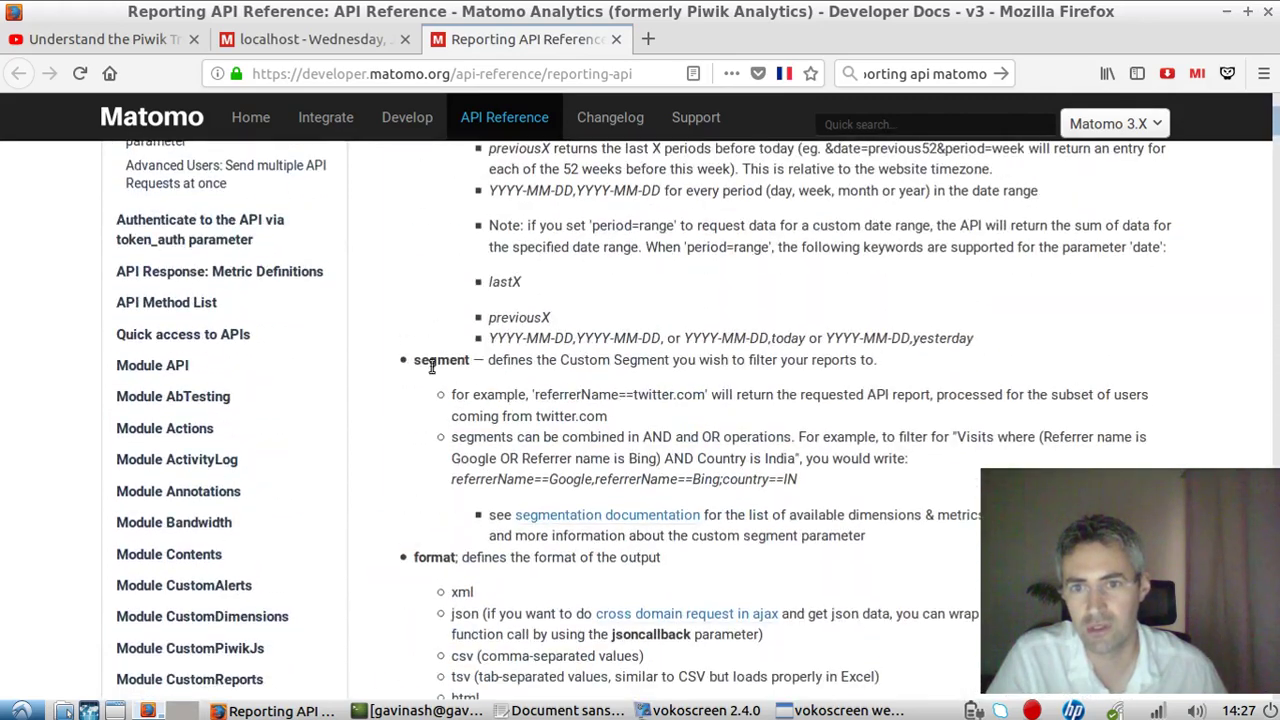
left_click_drag(424, 362, 540, 362)
scroll(753, 318, "down", 10)
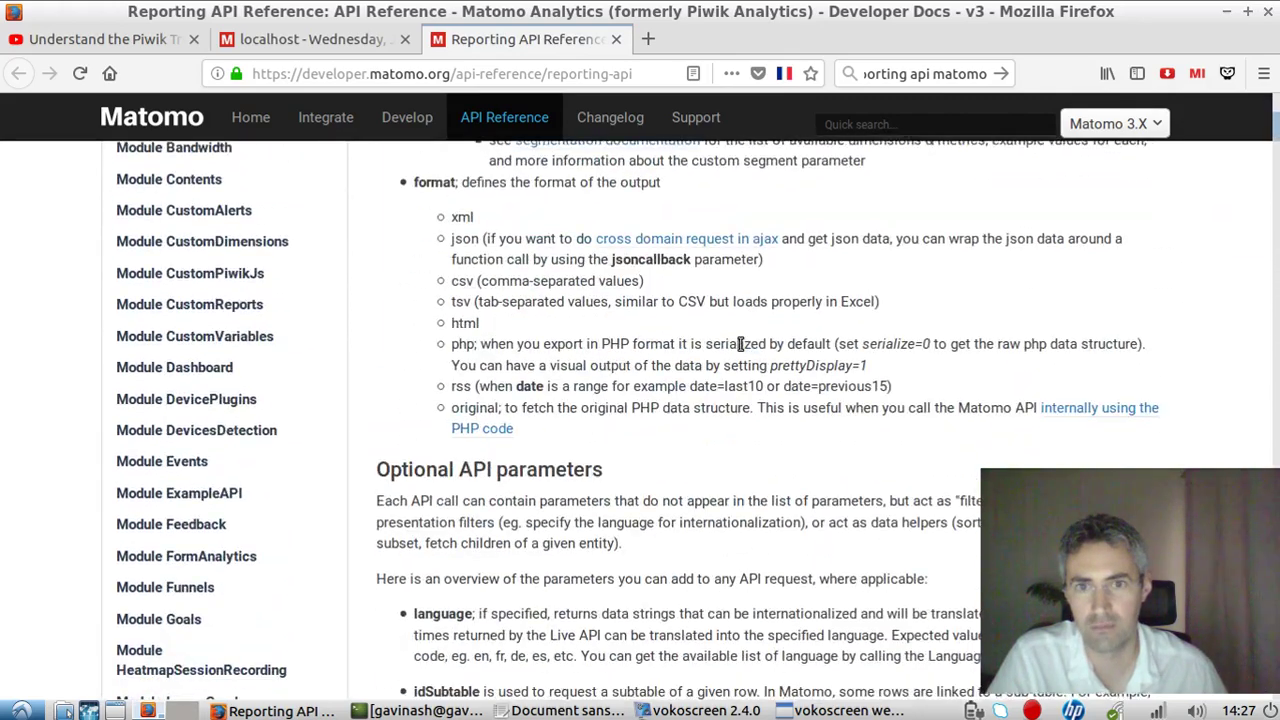
left_click_drag(1275, 148, 1275, 228)
scroll(851, 403, "up", 6)
scroll(642, 341, "down", 3)
scroll(642, 341, "up", 2)
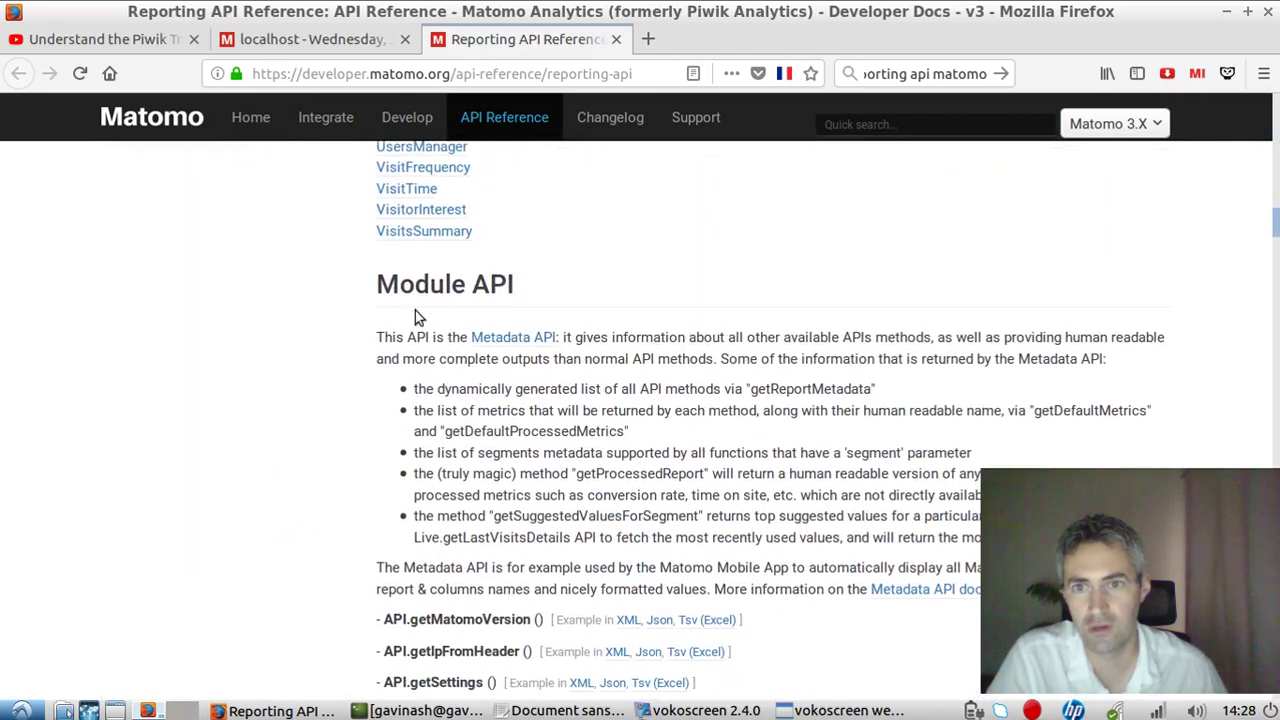
Browse the Module API, Actions and ActivityLog method lists down to Module Bandwidth.
left_click_drag(380, 288, 525, 285)
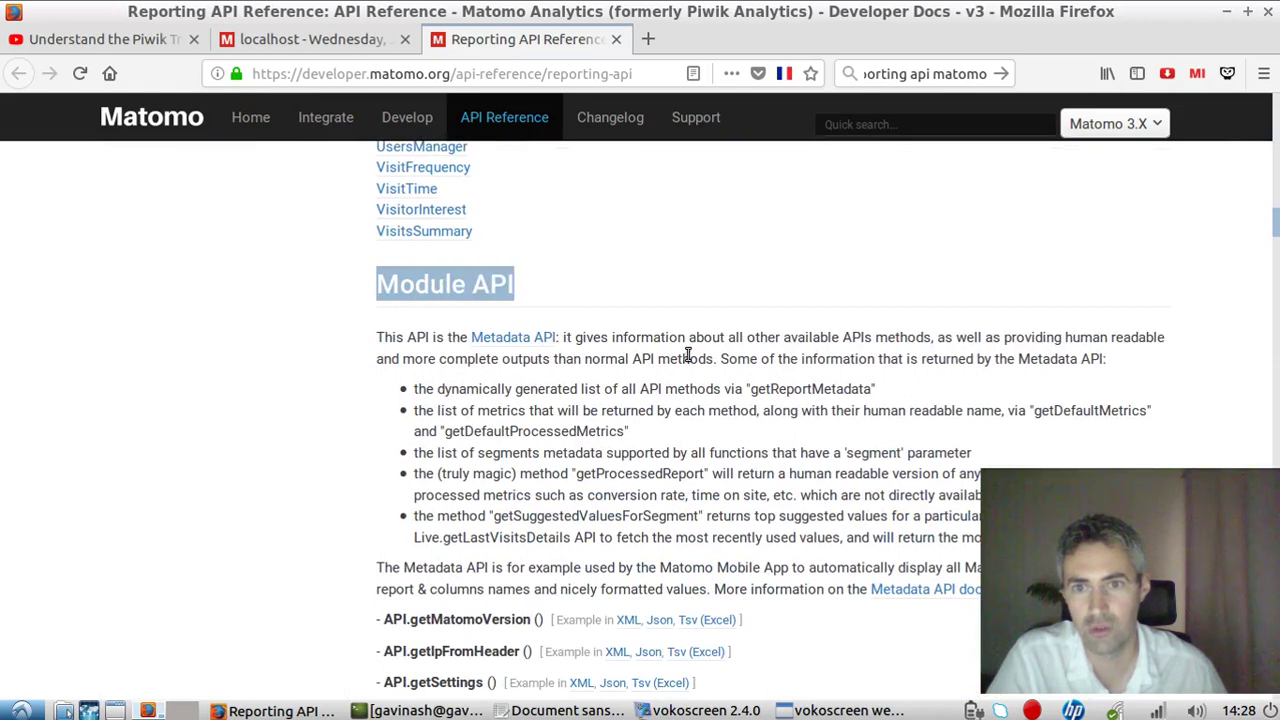
scroll(690, 350, "down", 4)
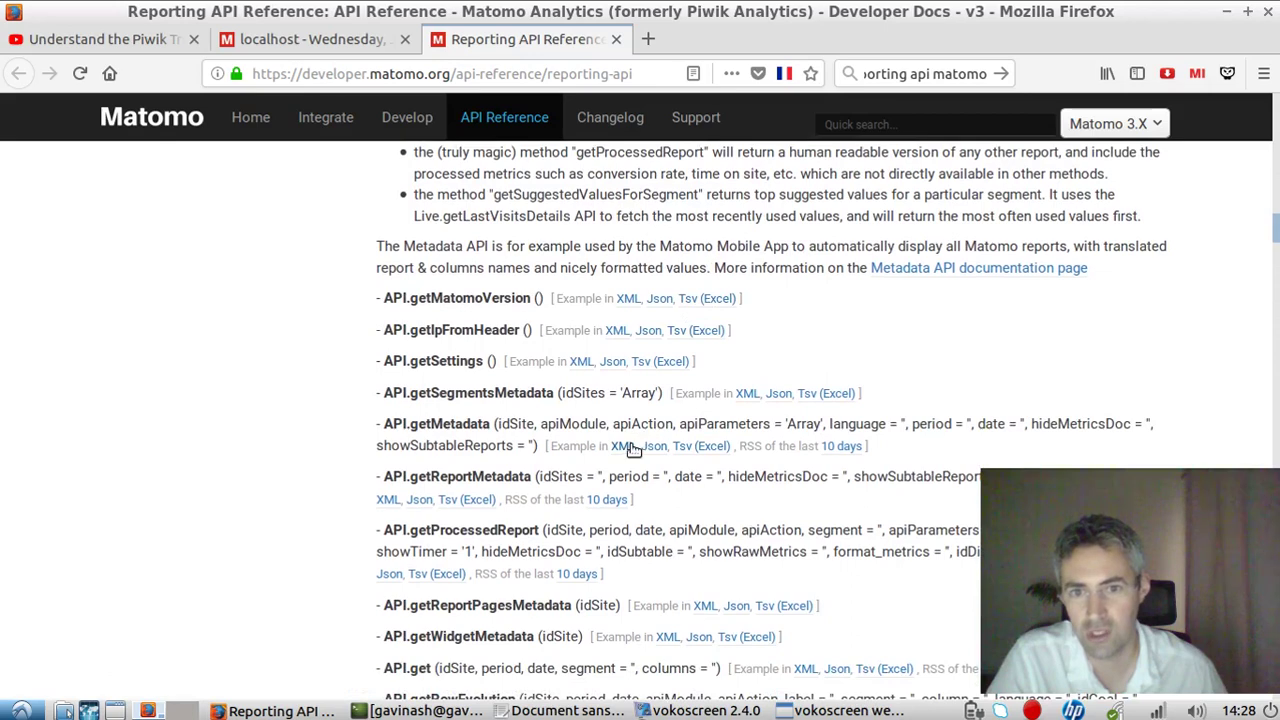
scroll(797, 380, "down", 5)
scroll(757, 412, "down", 18)
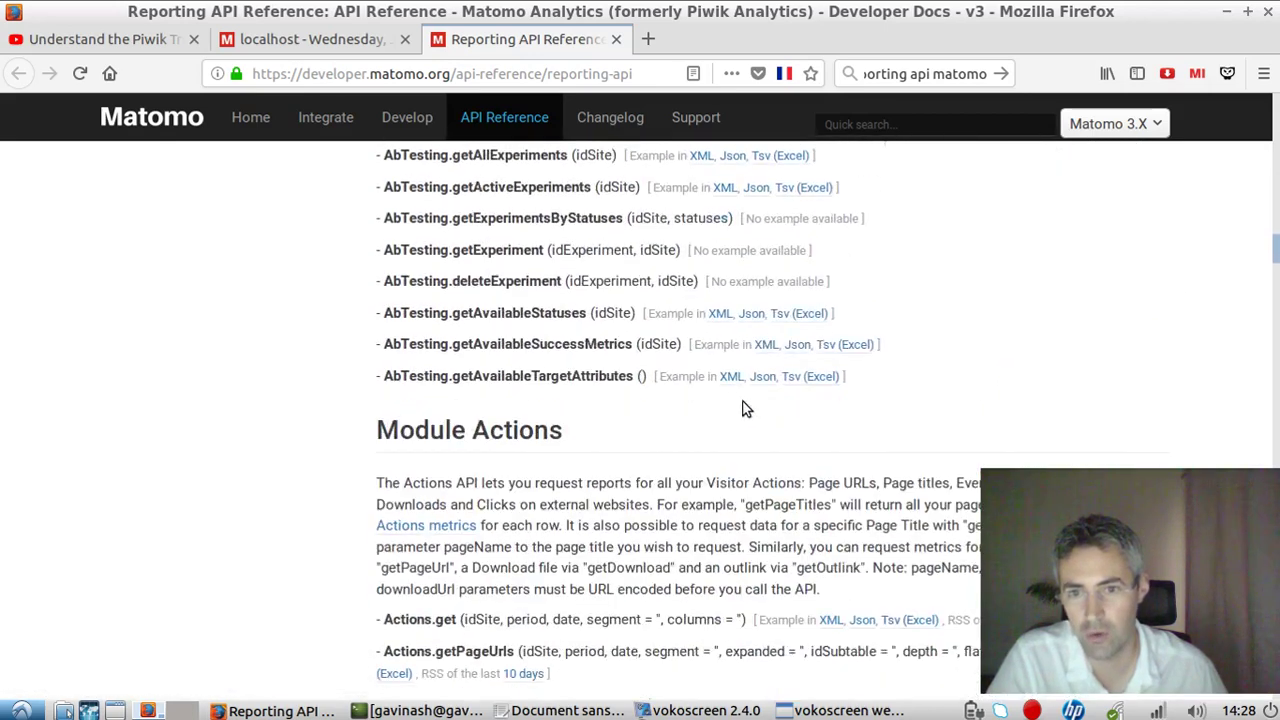
scroll(738, 400, "up", 4)
scroll(737, 399, "up", 1)
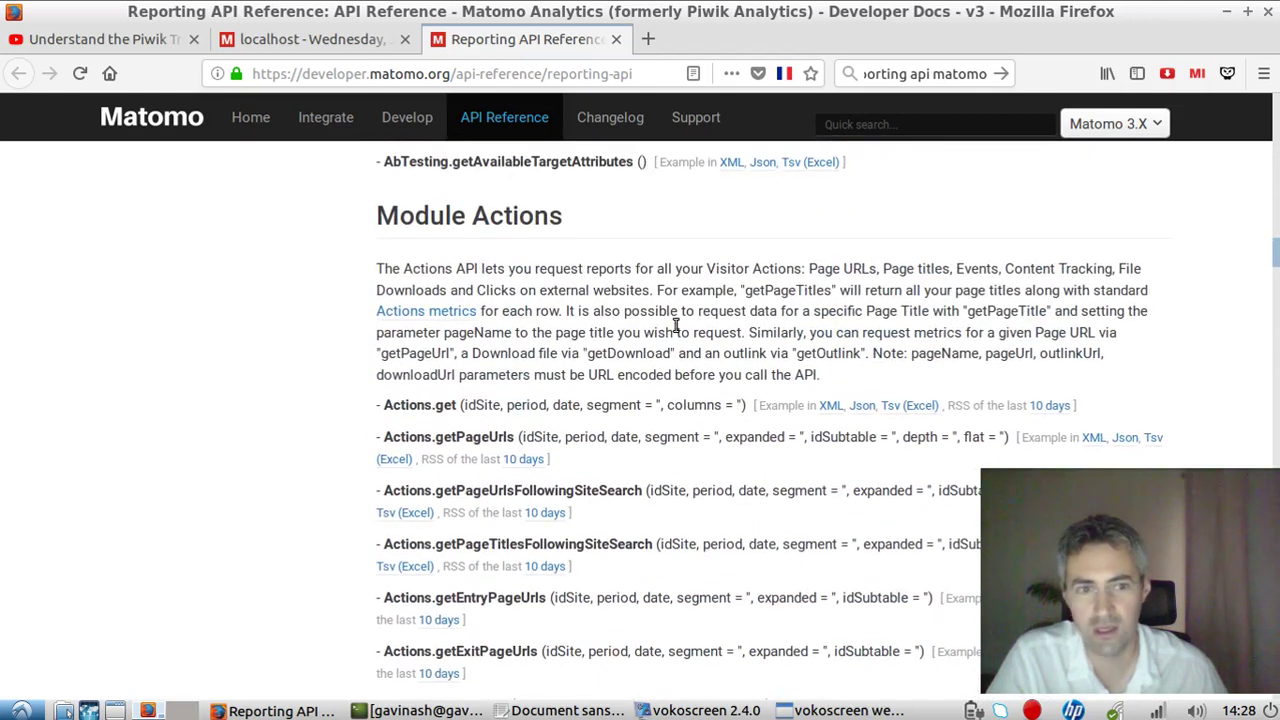
scroll(676, 325, "down", 12)
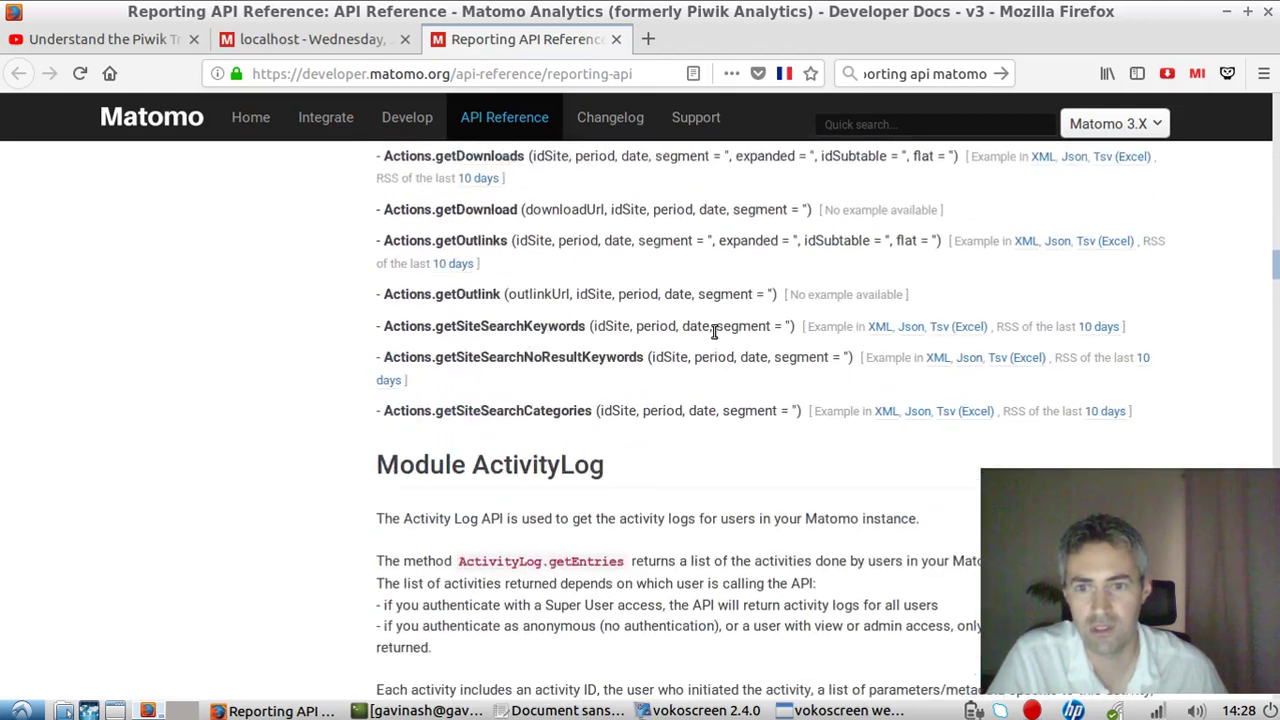
scroll(714, 333, "down", 12)
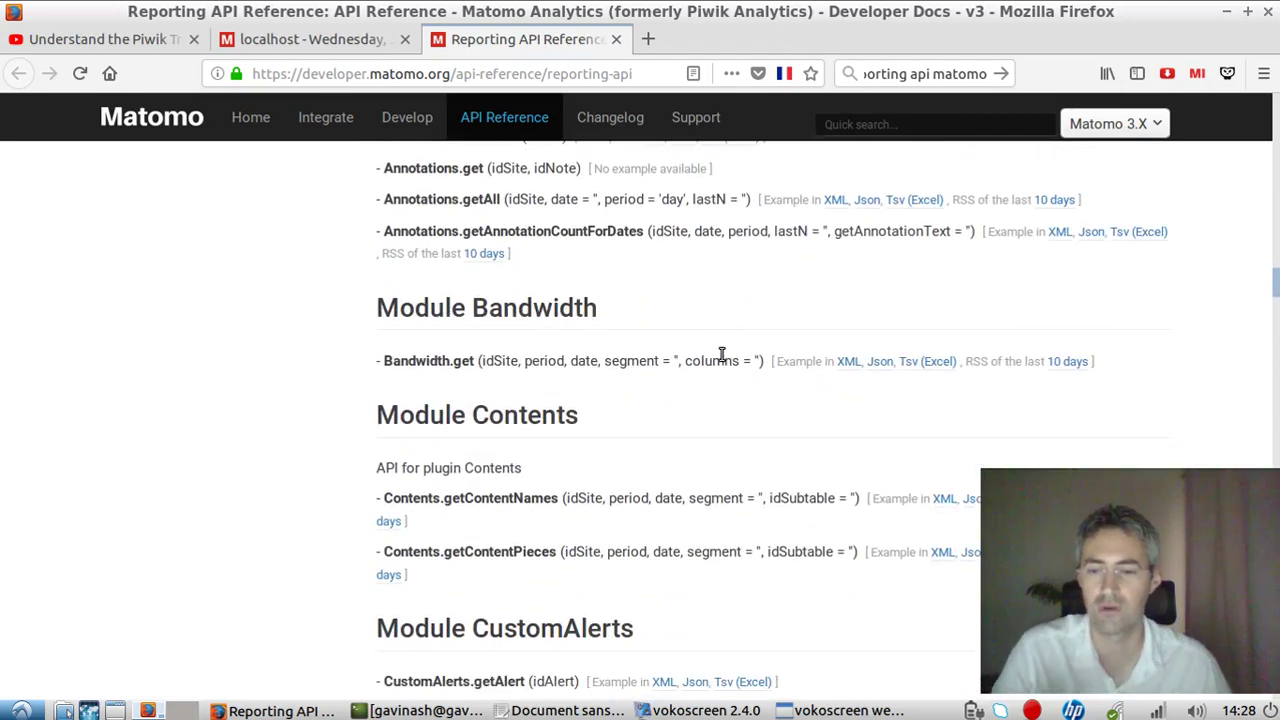
Find 'devi' on the page and jump to the DevicePlugins module section.
key("ctrl+f")
type("dev")
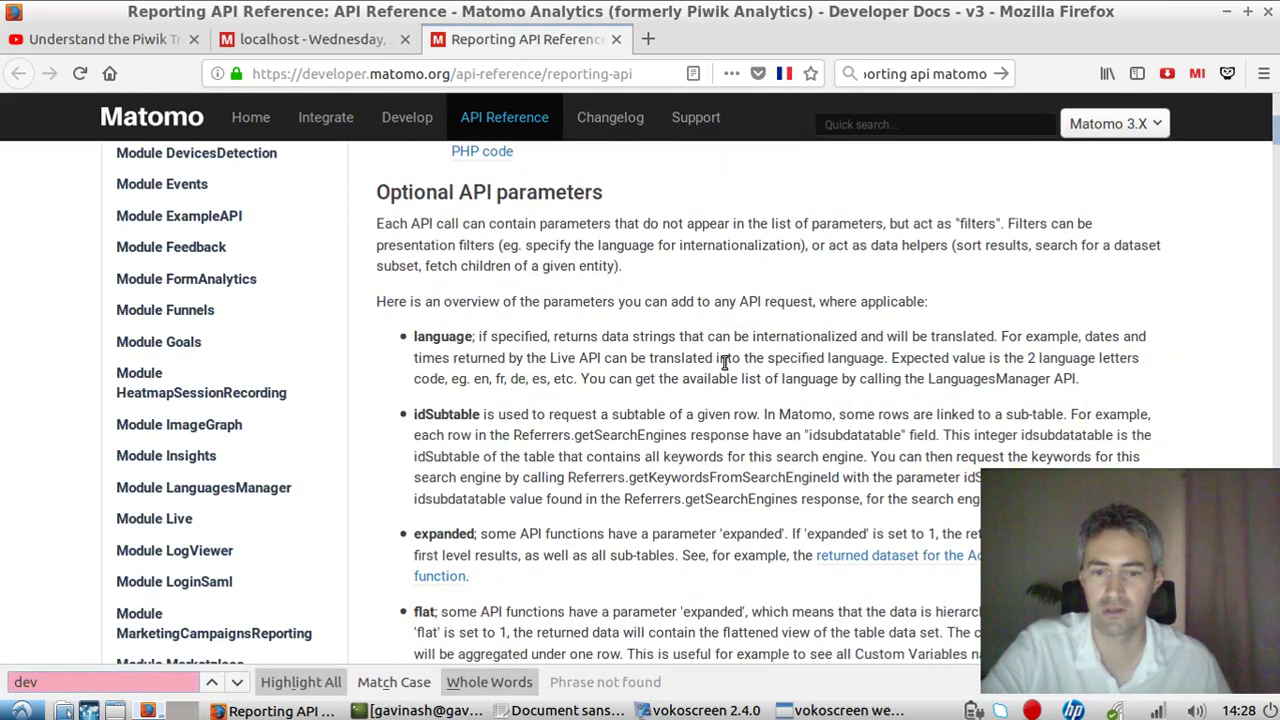
type("i")
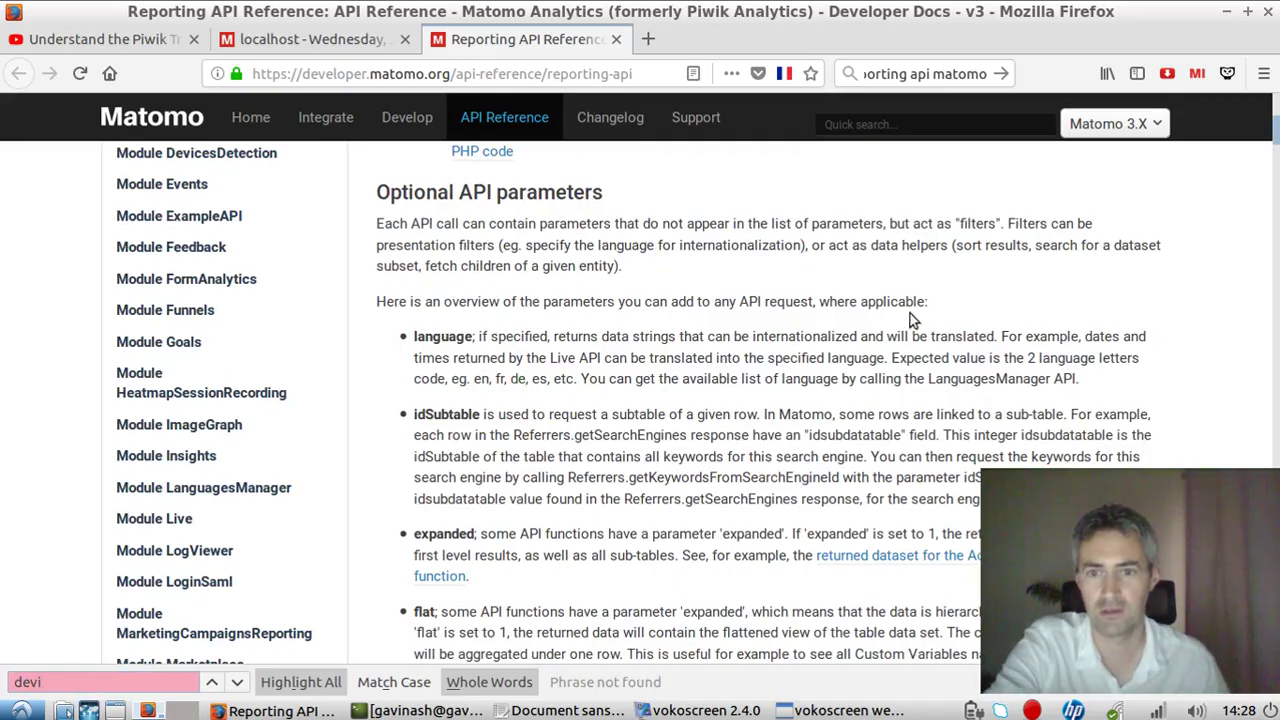
scroll(910, 318, "down", 15)
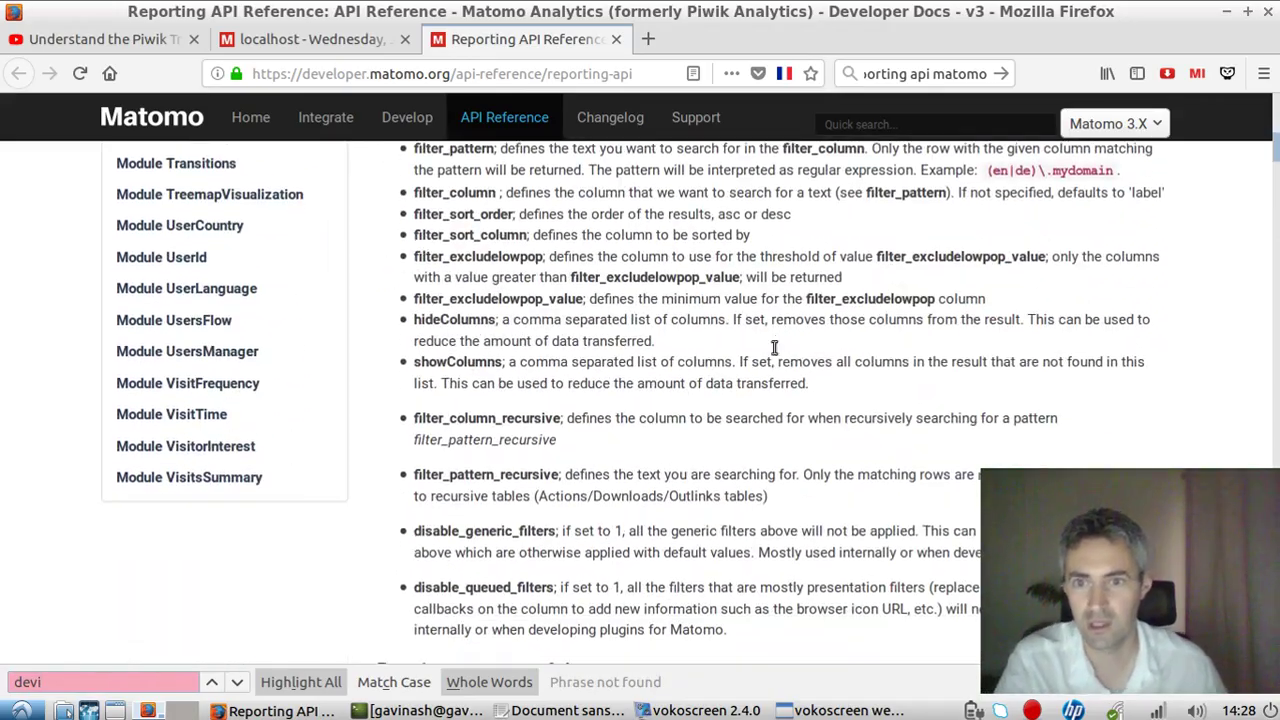
scroll(773, 357, "down", 15)
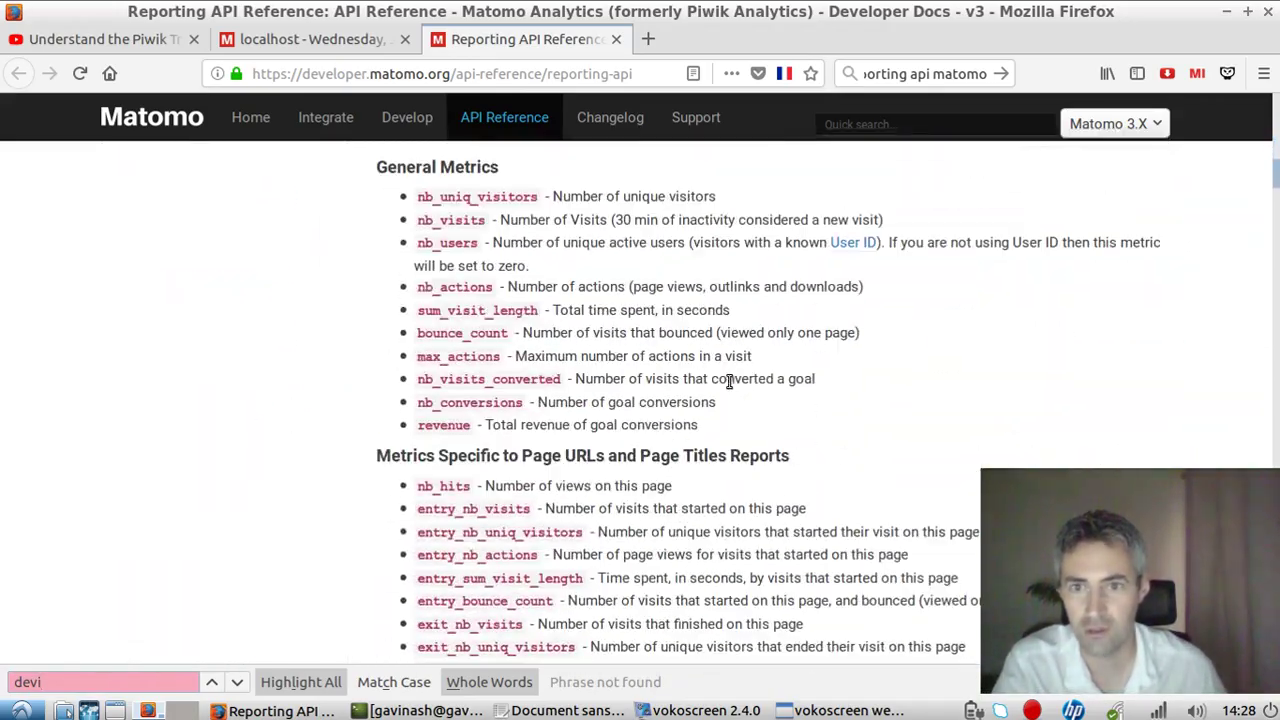
scroll(551, 381, "down", 10)
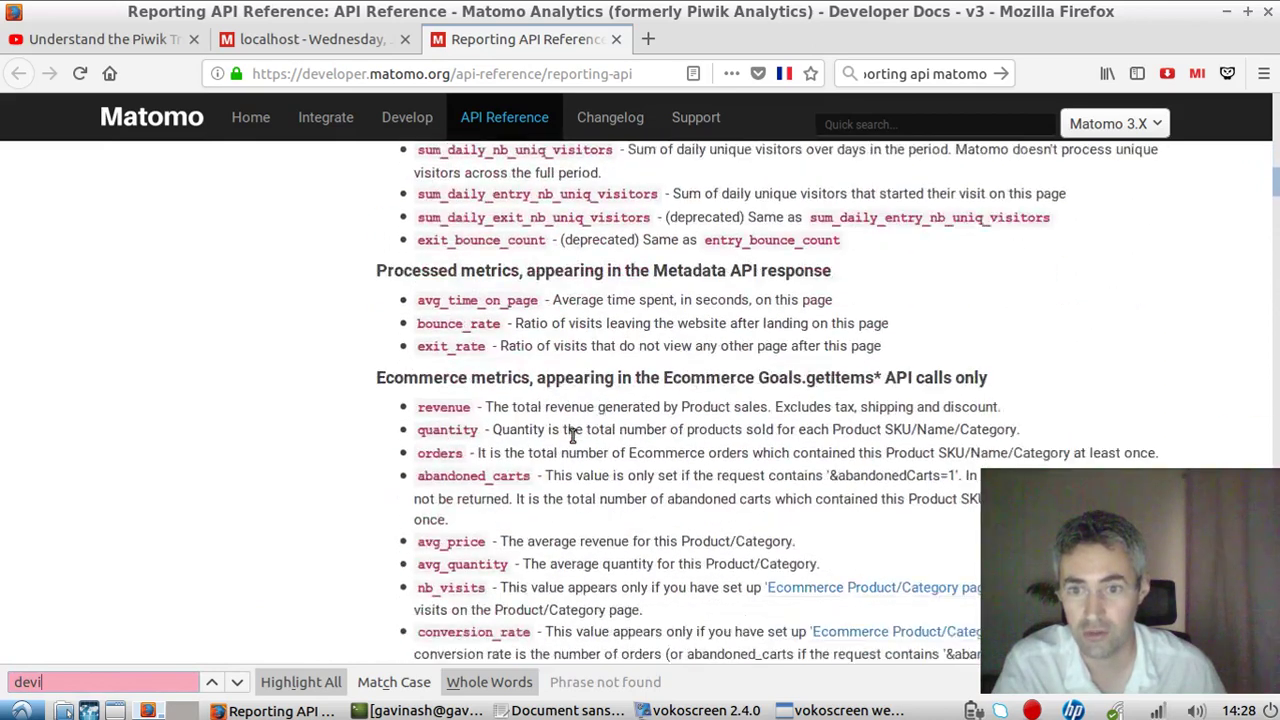
scroll(575, 450, "down", 5)
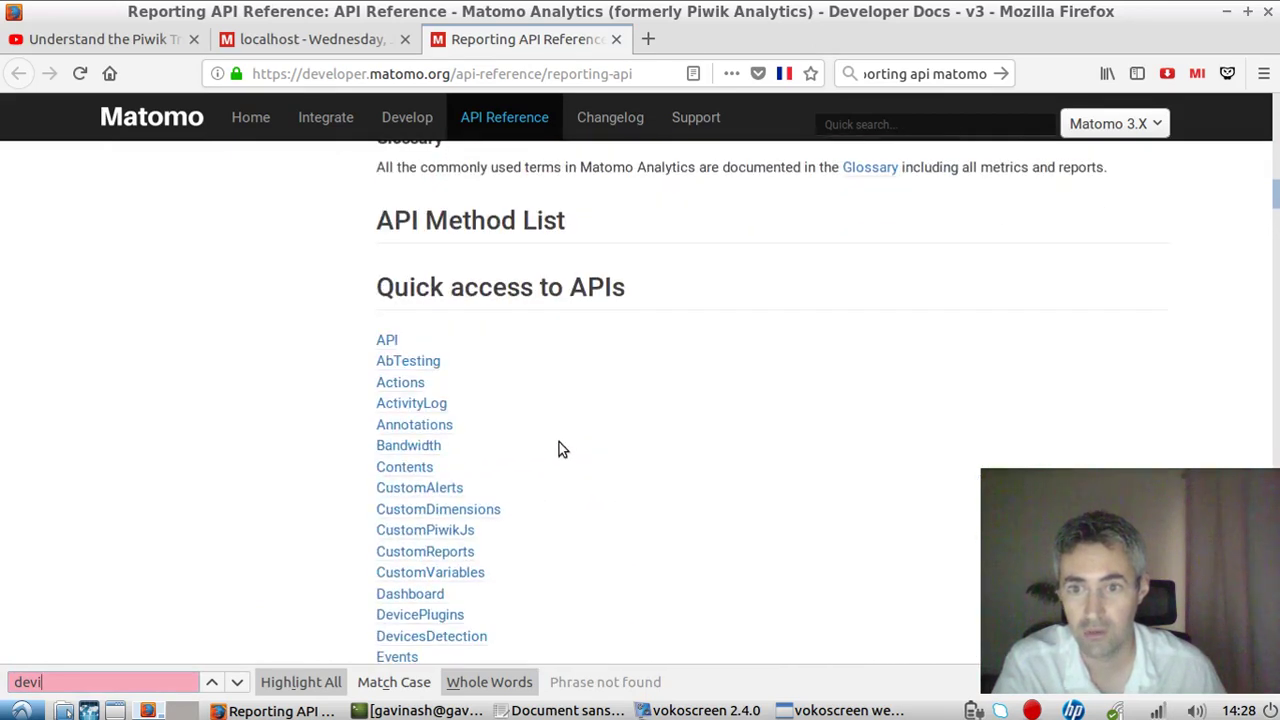
scroll(559, 442, "down", 5)
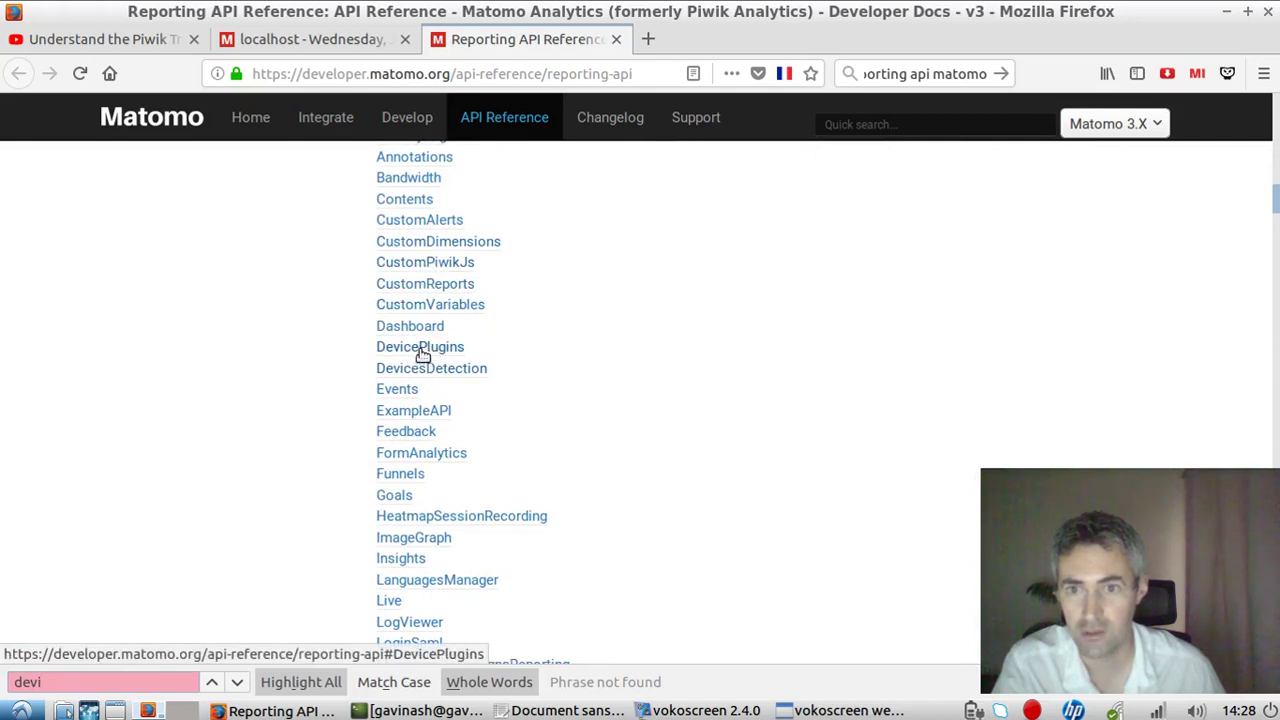
left_click(422, 352)
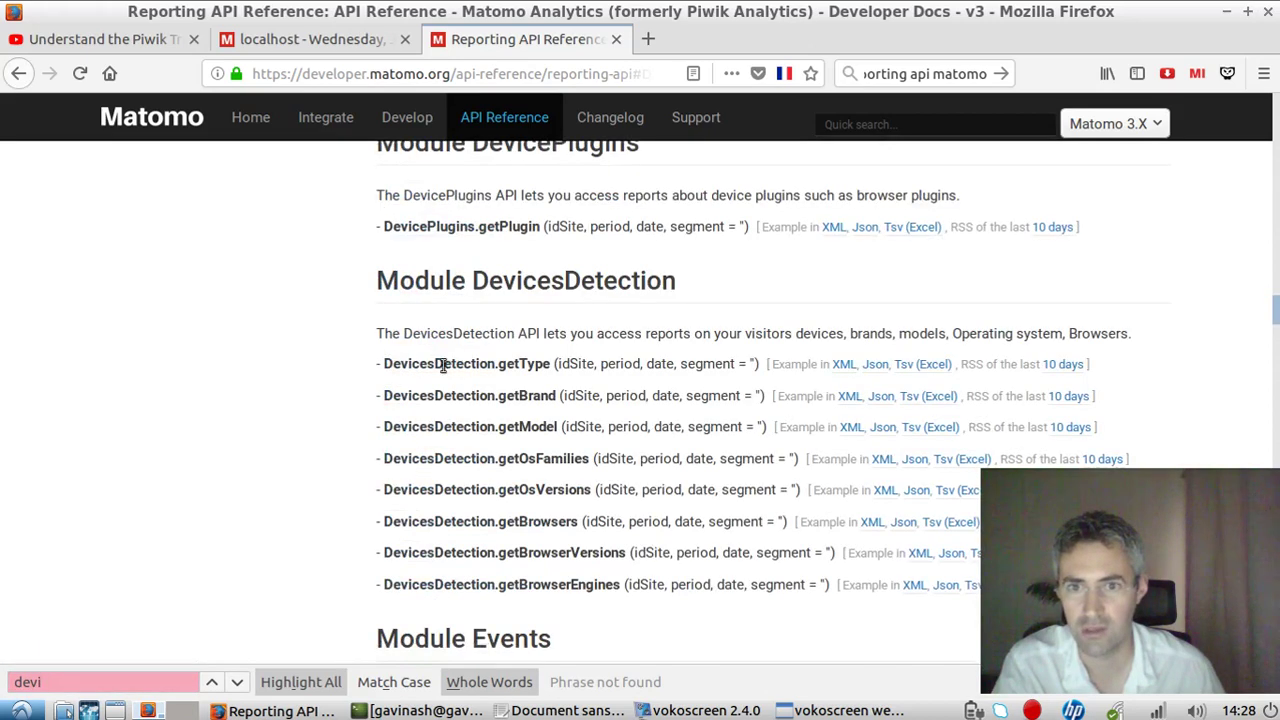
left_click(140, 40)
left_click(253, 42)
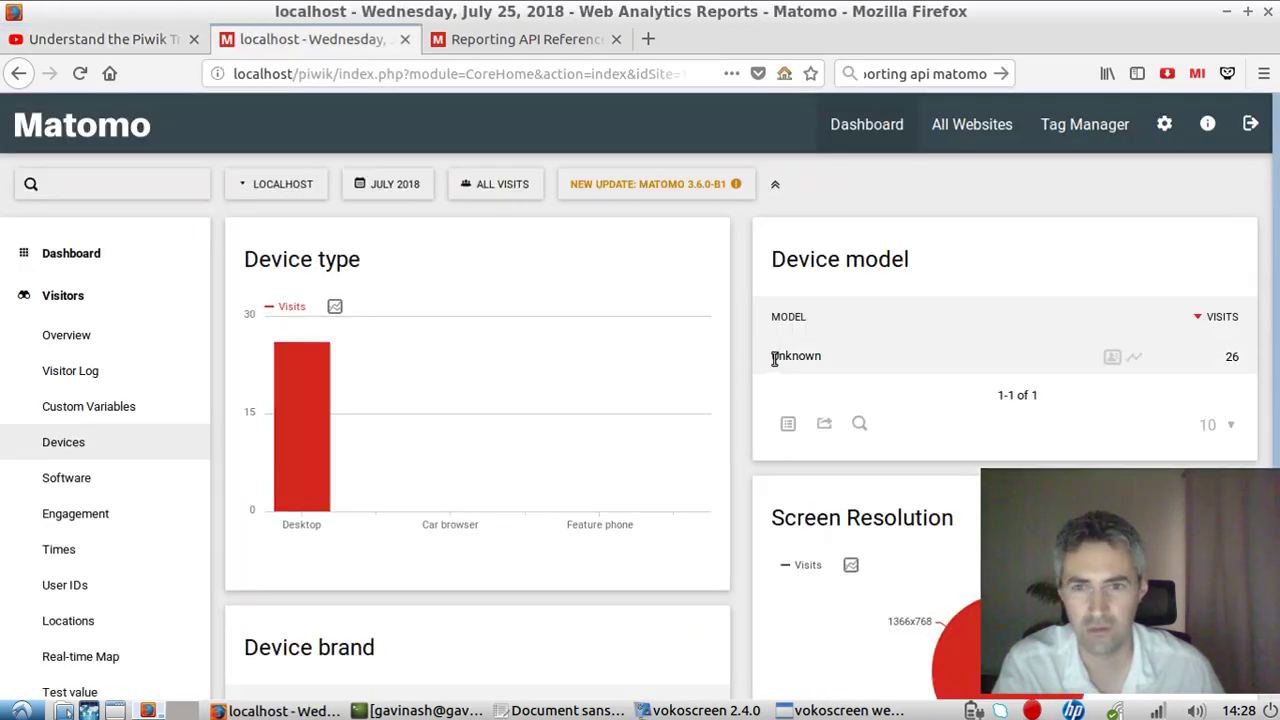
left_click_drag(775, 358, 815, 354)
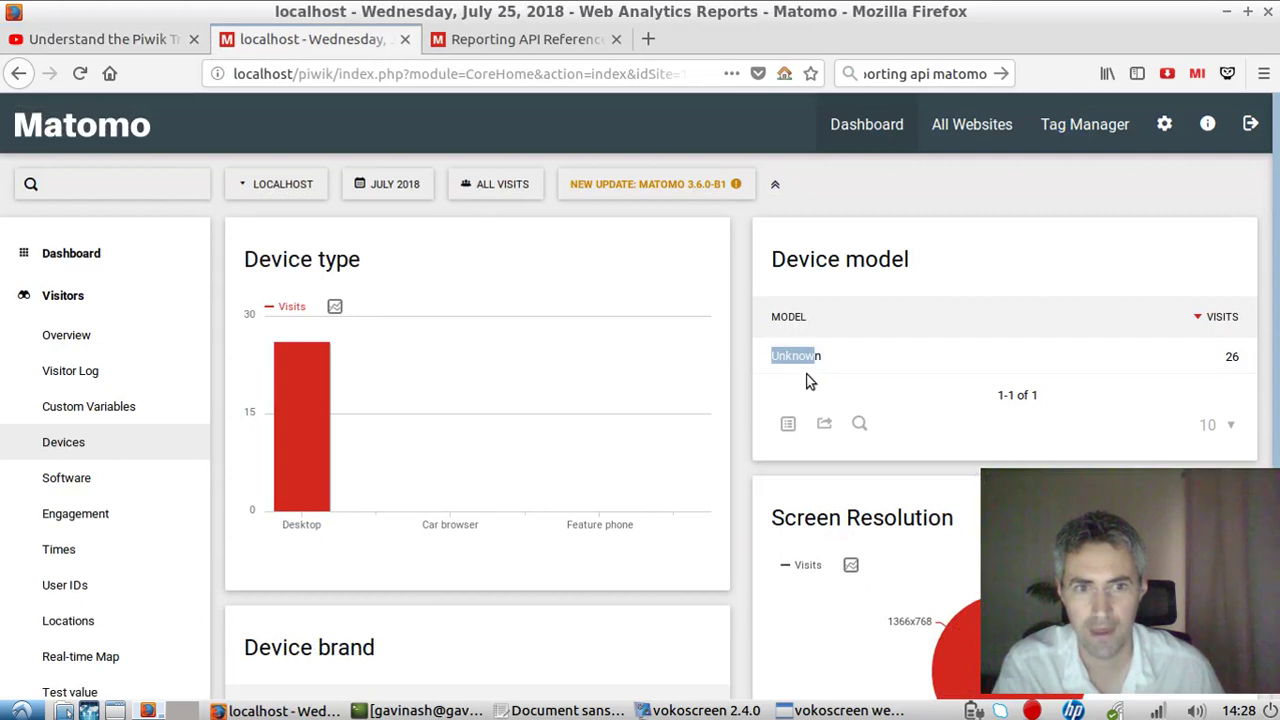
left_click(805, 358)
scroll(822, 356, "down", 5)
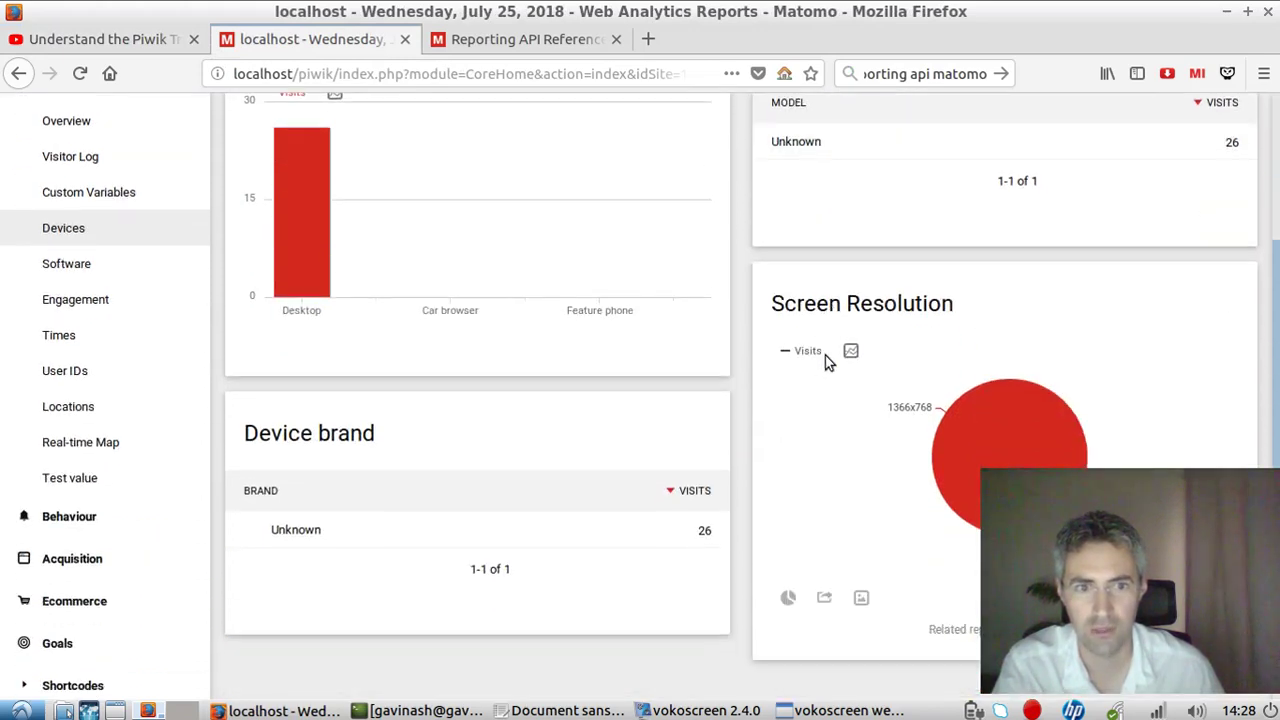
mouse_move(953, 312)
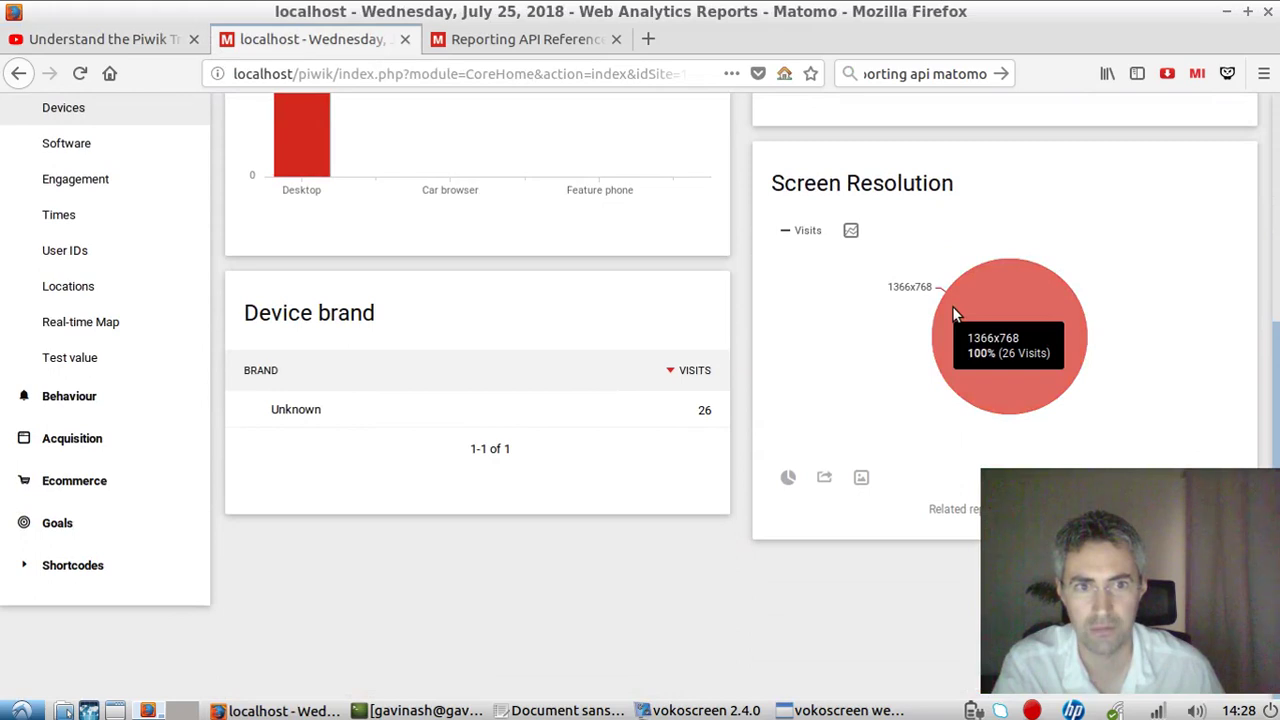
scroll(955, 312, "up", 4)
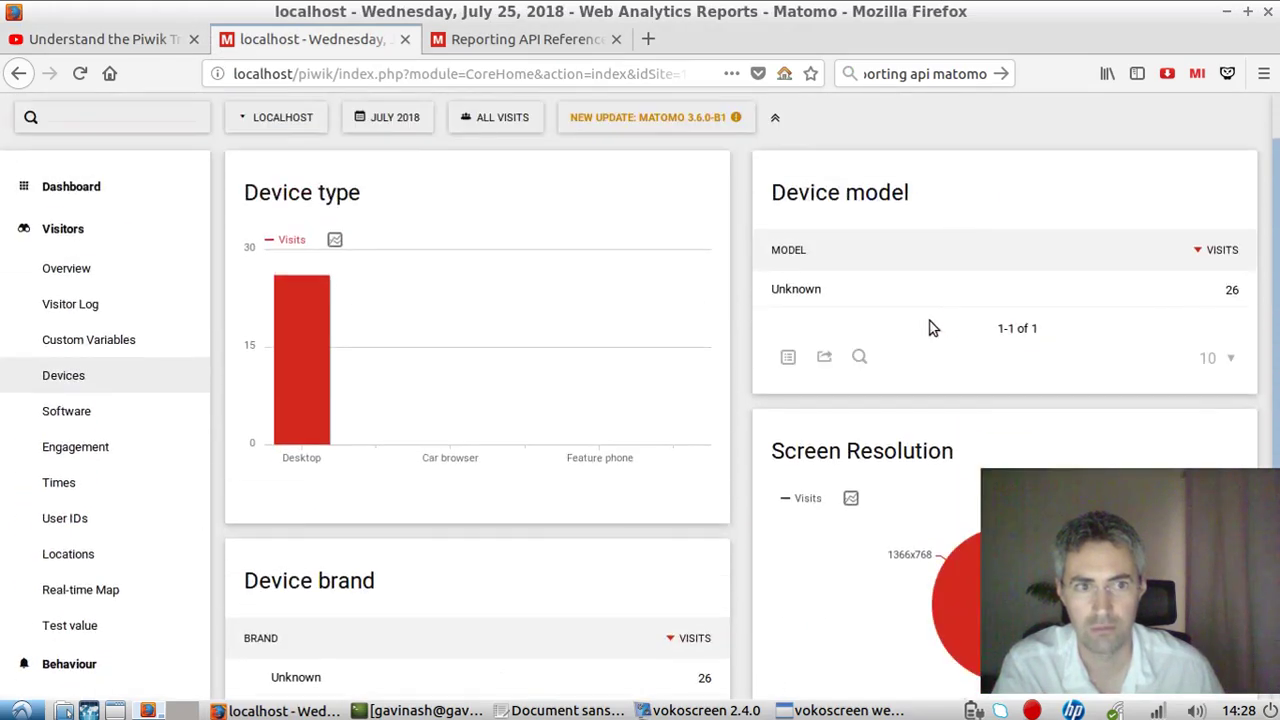
left_click(440, 45)
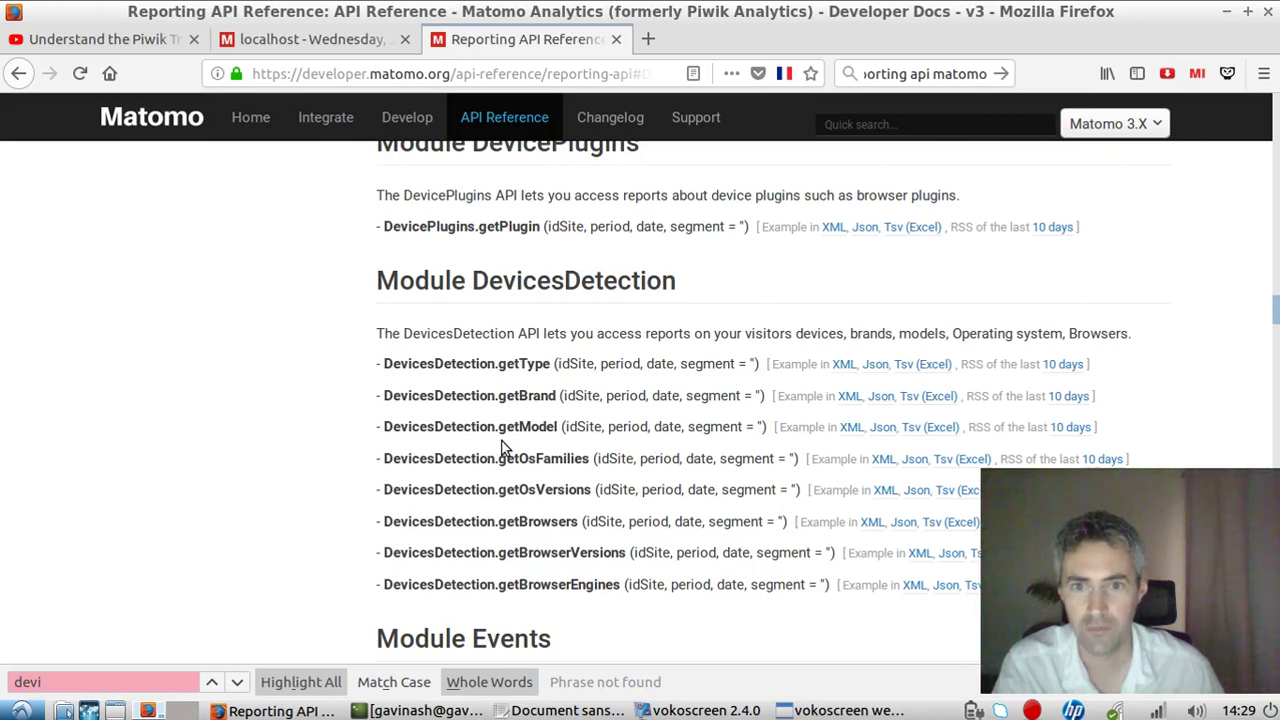
Highlight DevicesDetection.getModel and bring up the context menu of its Tsv (Excel) link.
scroll(503, 450, "down", 1)
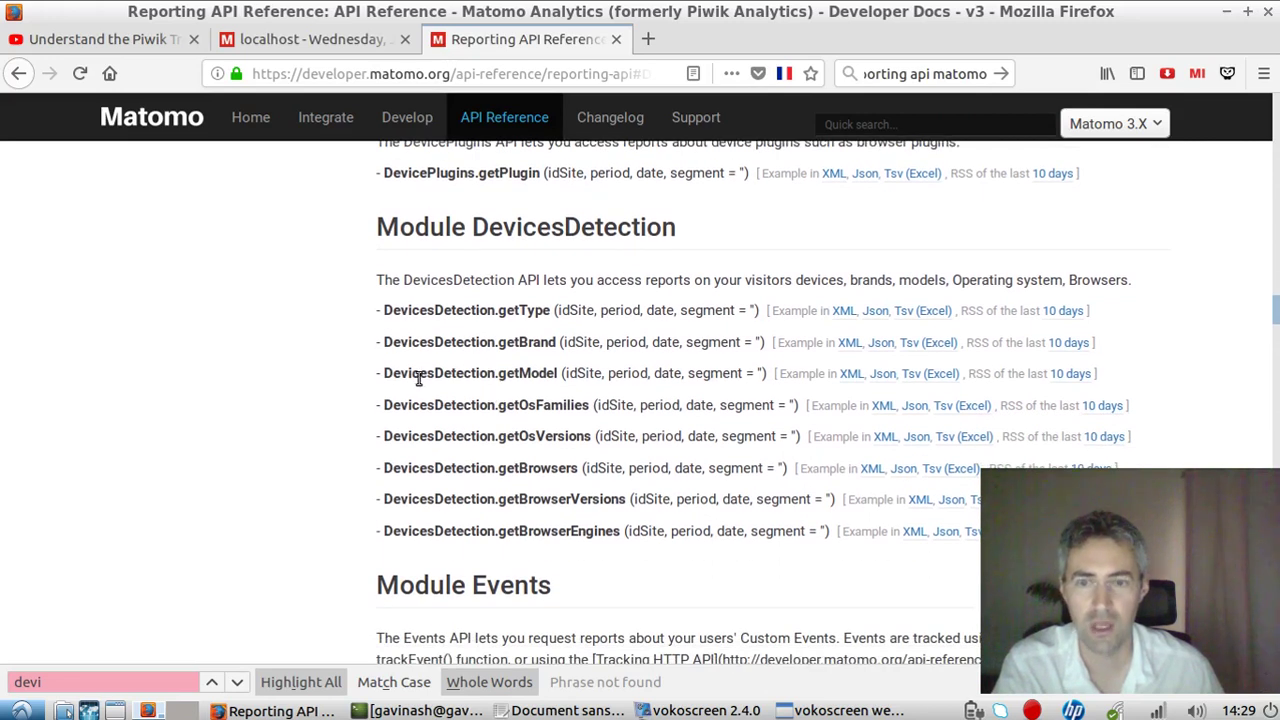
left_click_drag(386, 373, 558, 374)
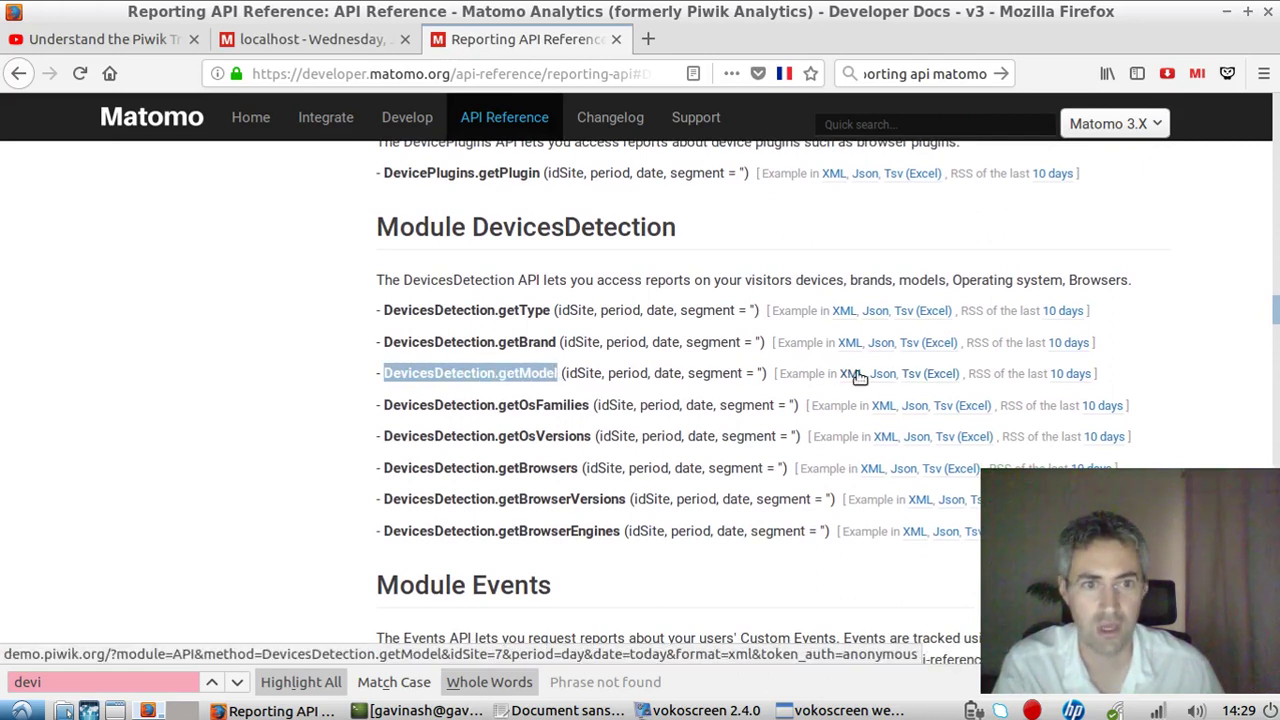
right_click(937, 378)
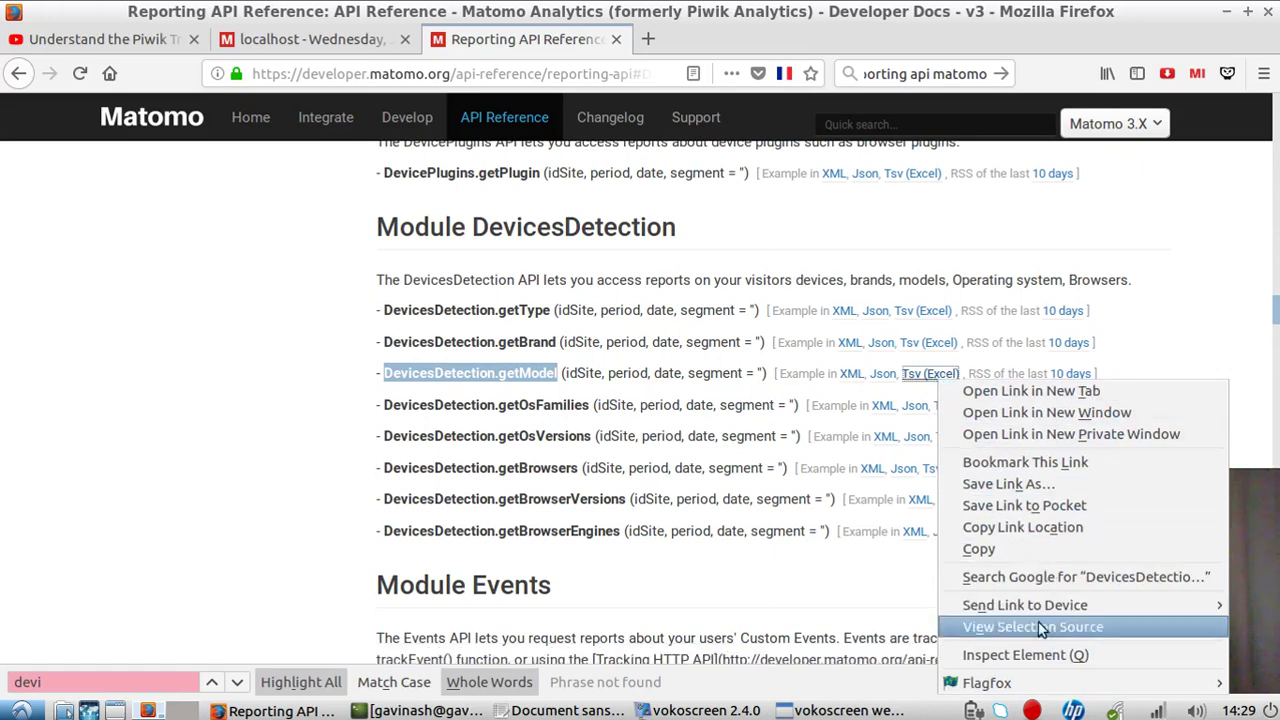
Copy the getModel Tsv link, open its export in Gnumeric, inspect C4:D9, then close it.
left_click(1013, 529)
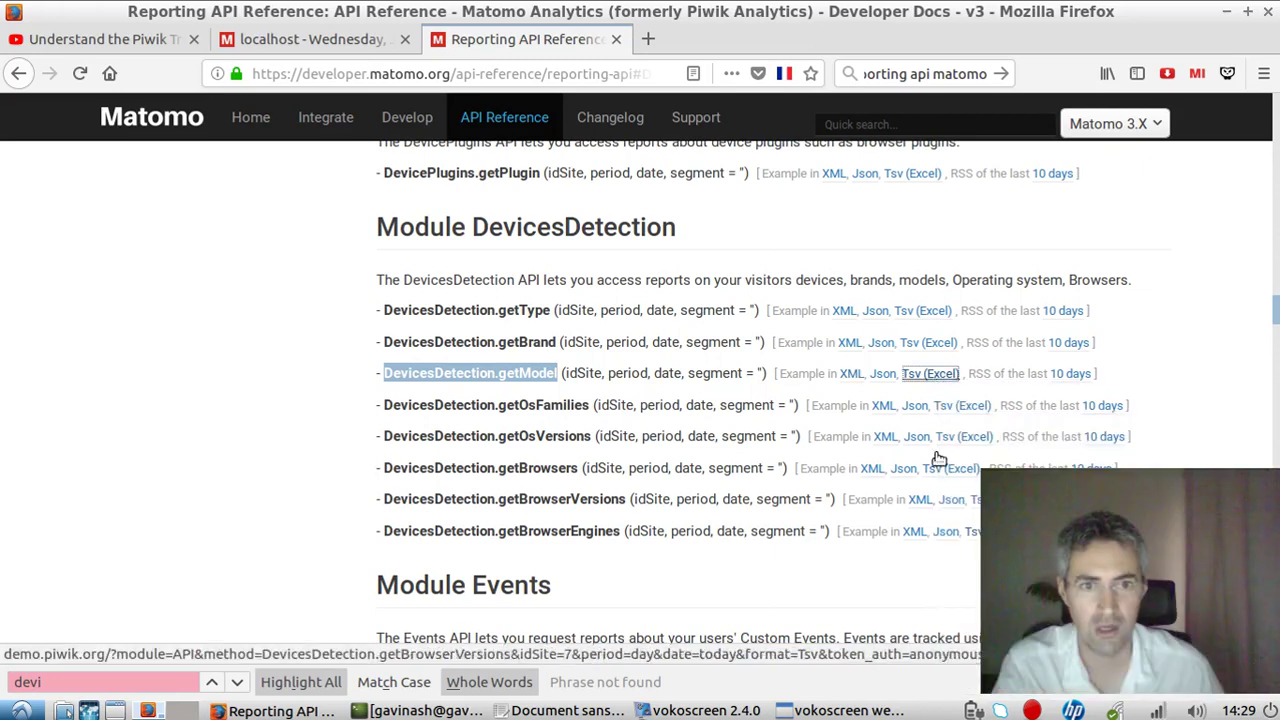
key("ctrl+t")
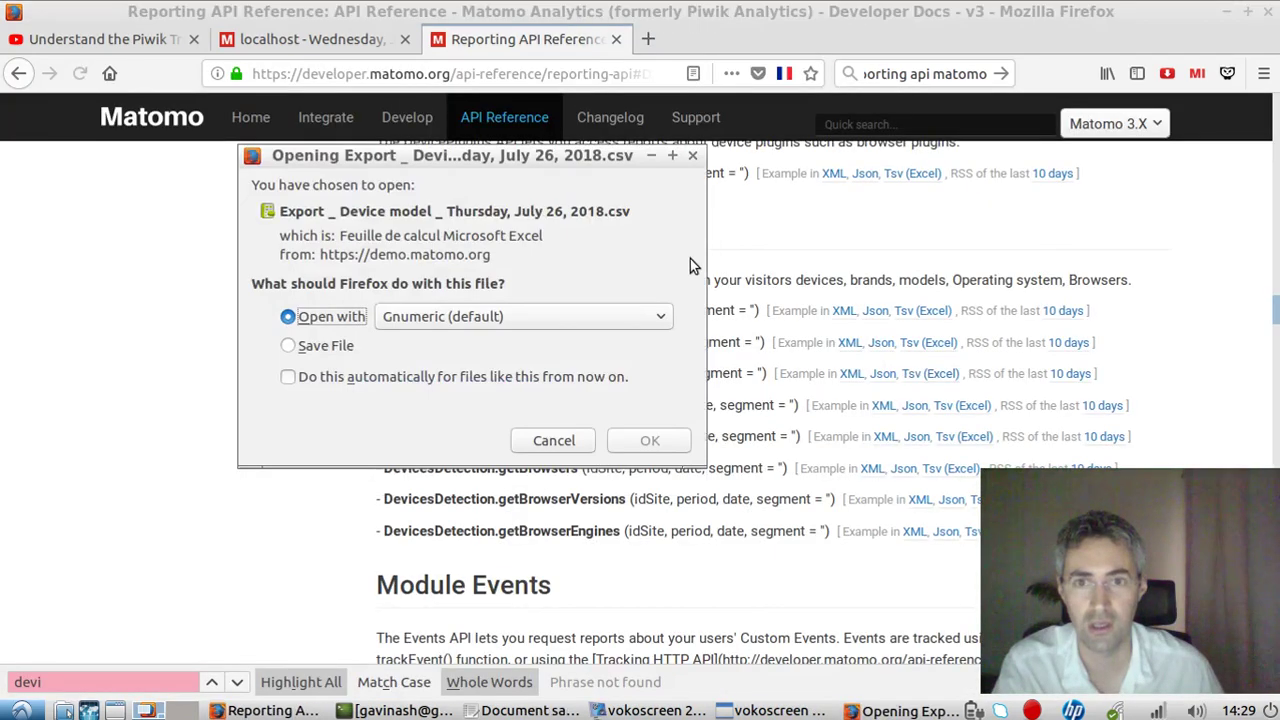
left_click(646, 437)
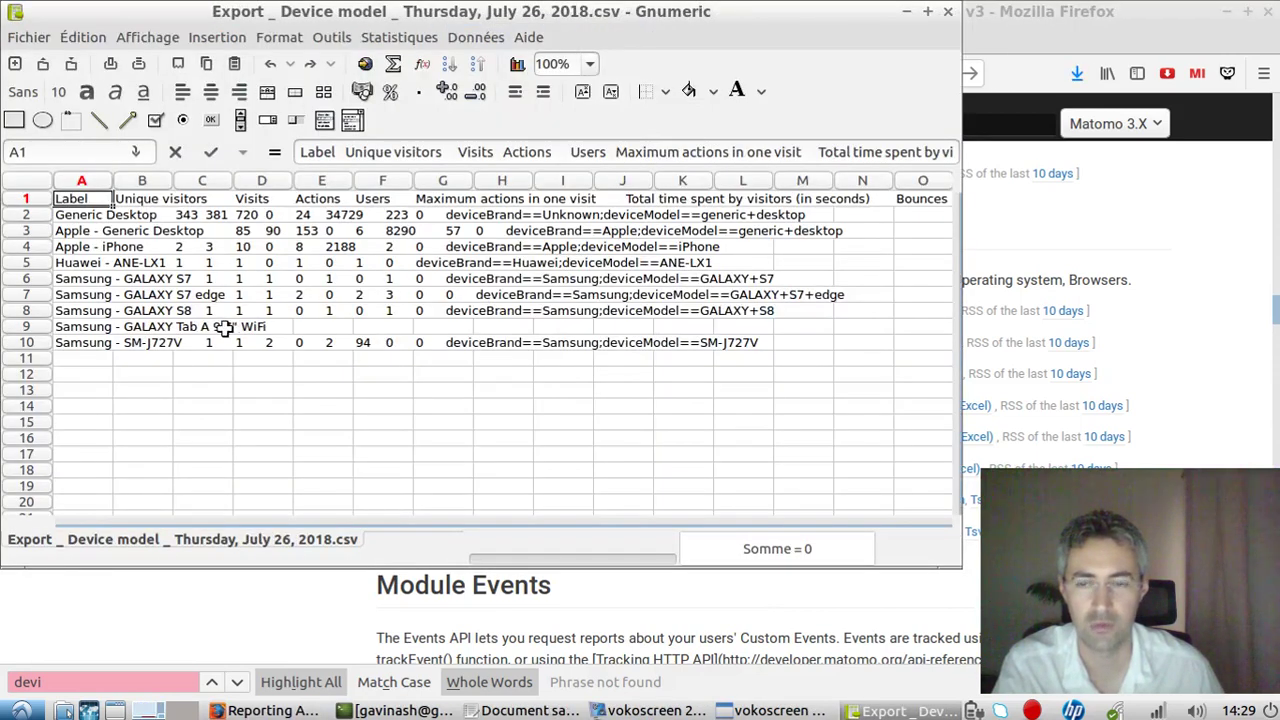
left_click_drag(190, 245, 285, 328)
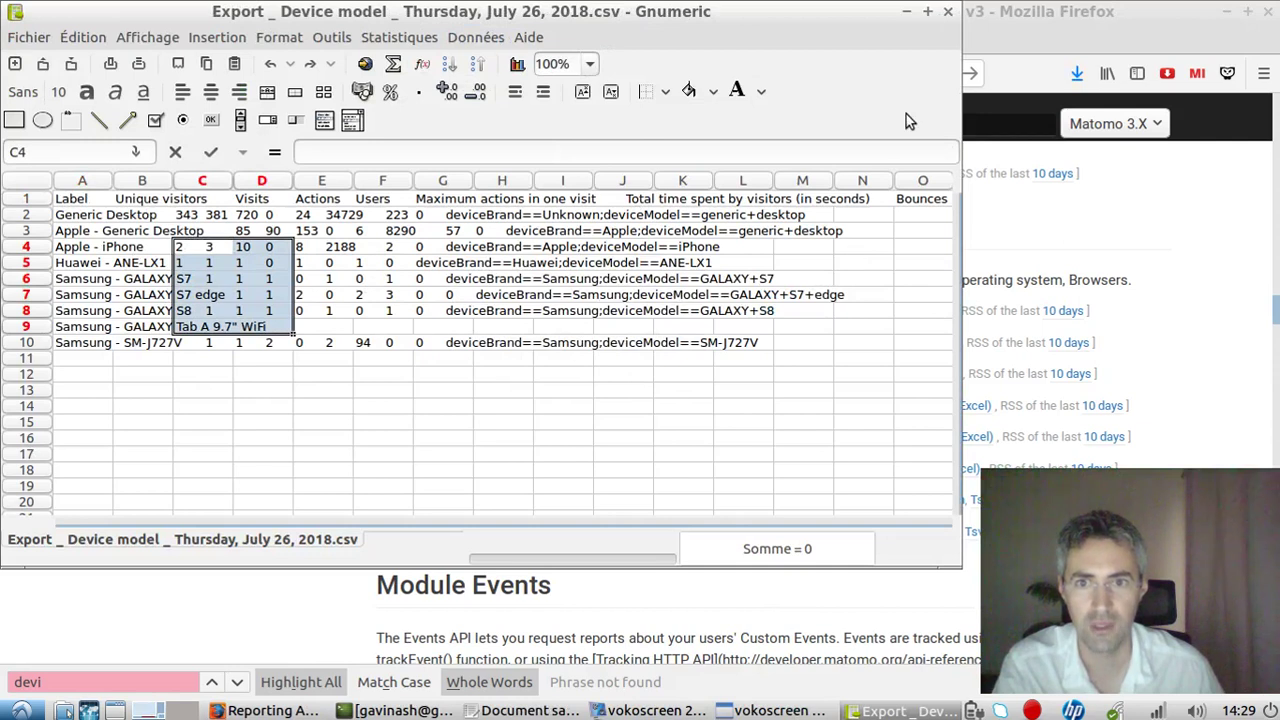
left_click(949, 14)
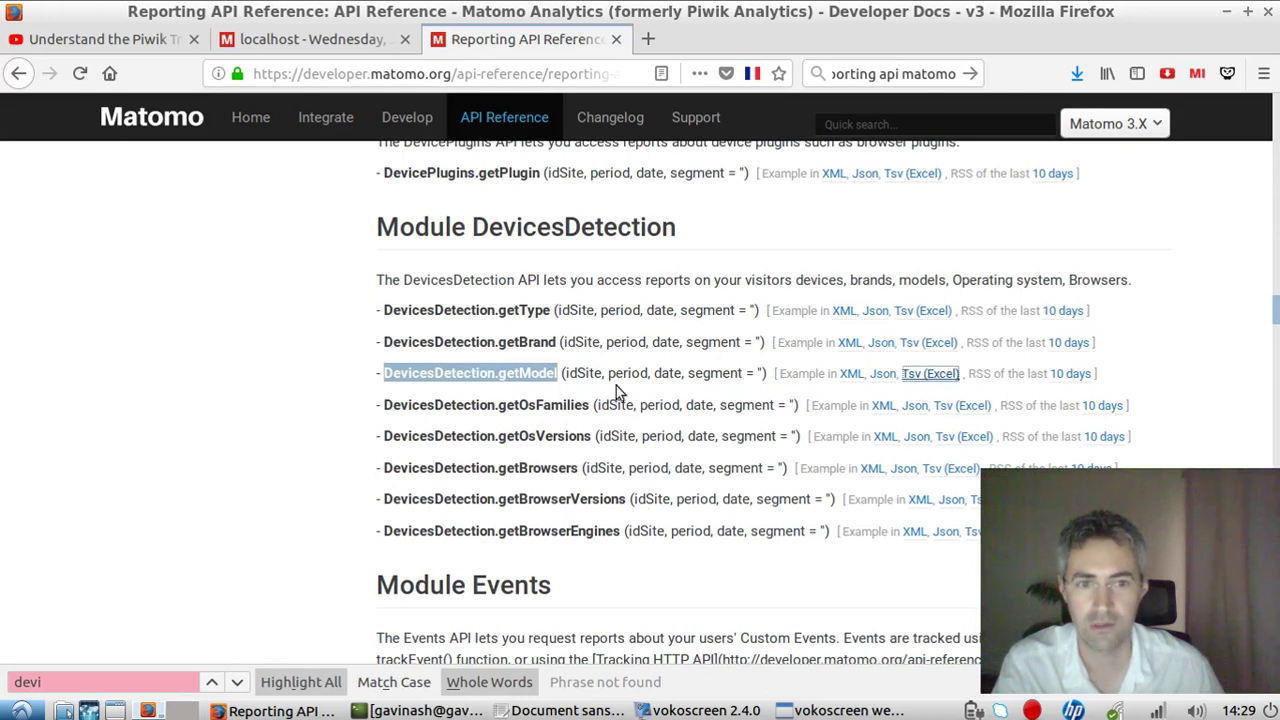
Paste the getModel Tsv API URL into a blank gedit document and examine its host and idSite=7.
left_click(567, 710)
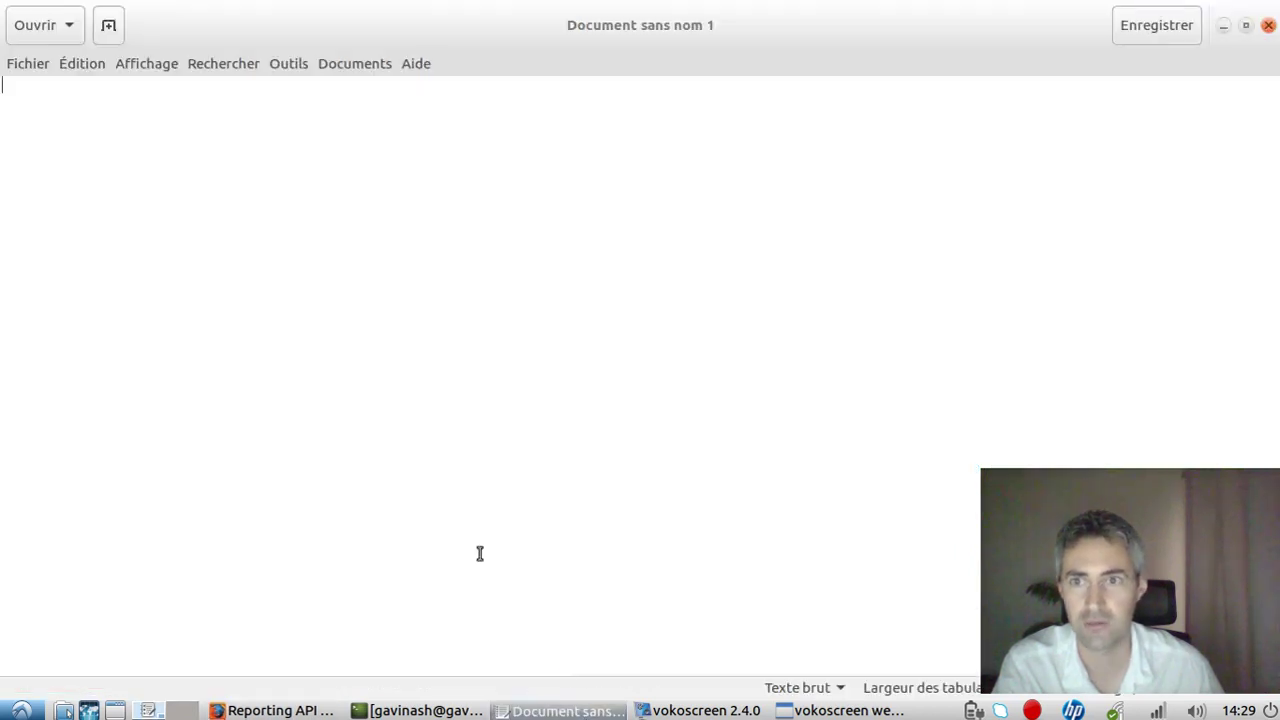
key("ctrl+v")
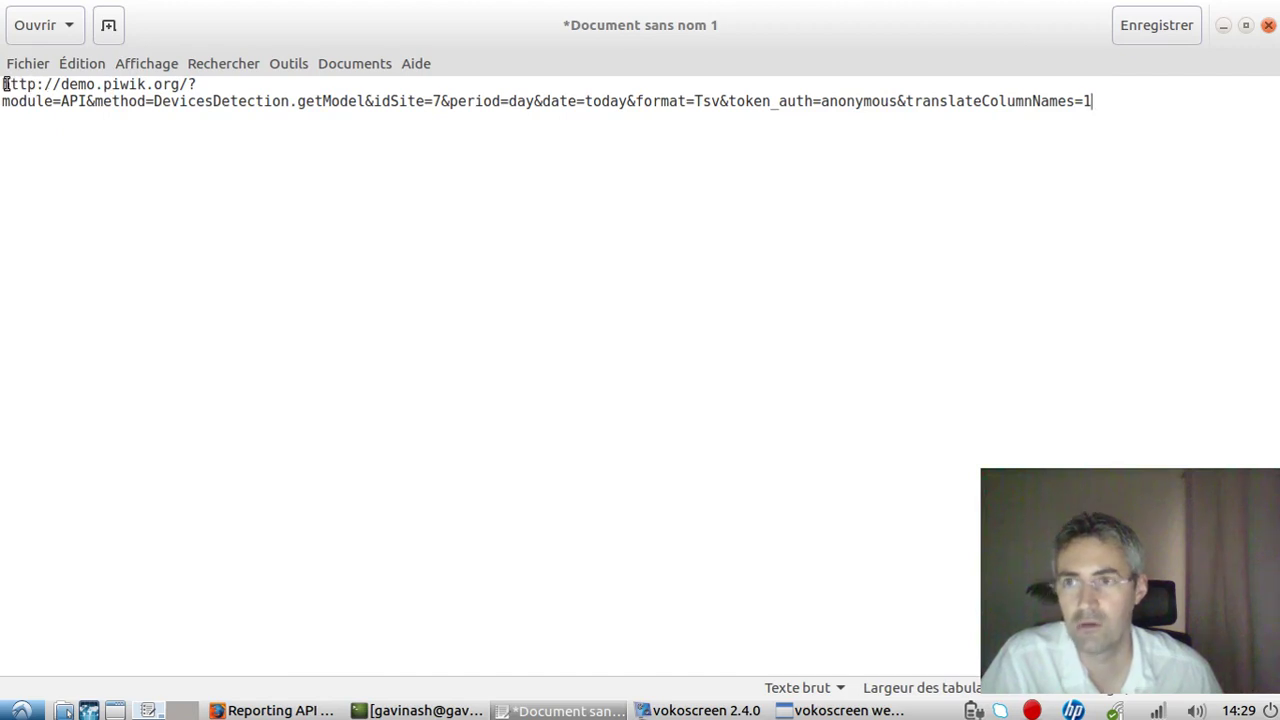
left_click_drag(3, 84, 365, 101)
left_click(128, 101)
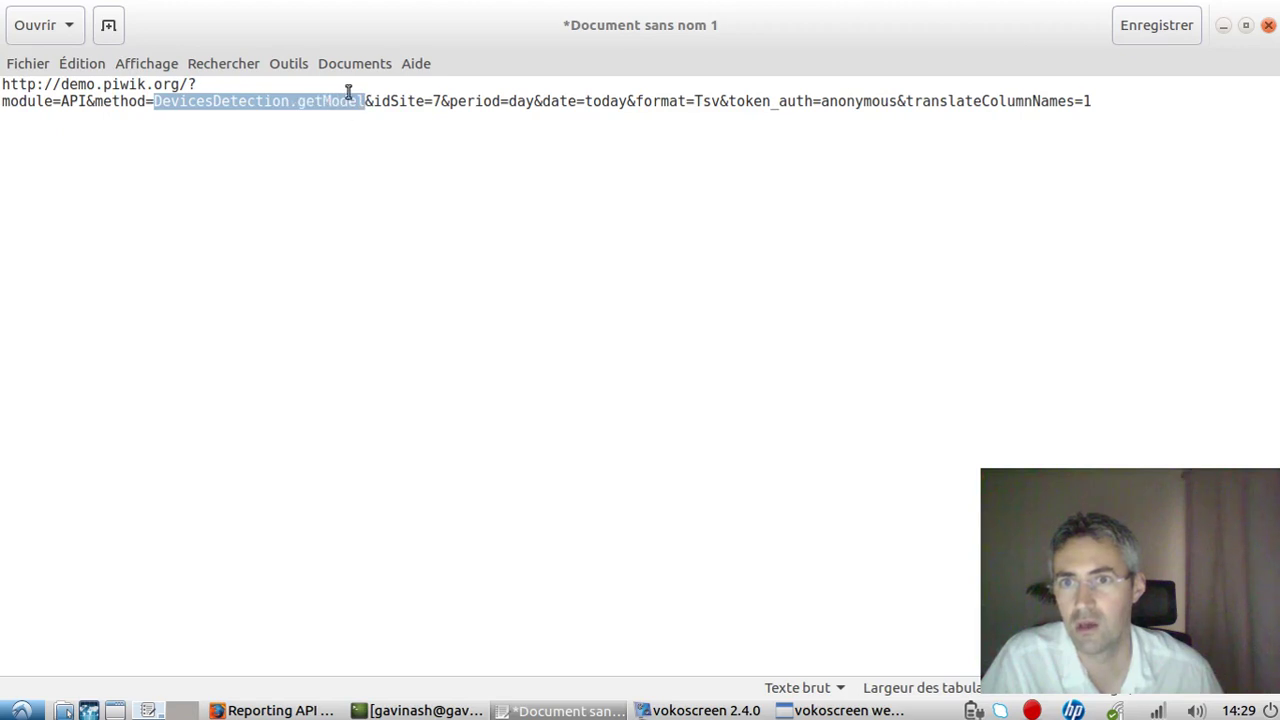
double_click(436, 101)
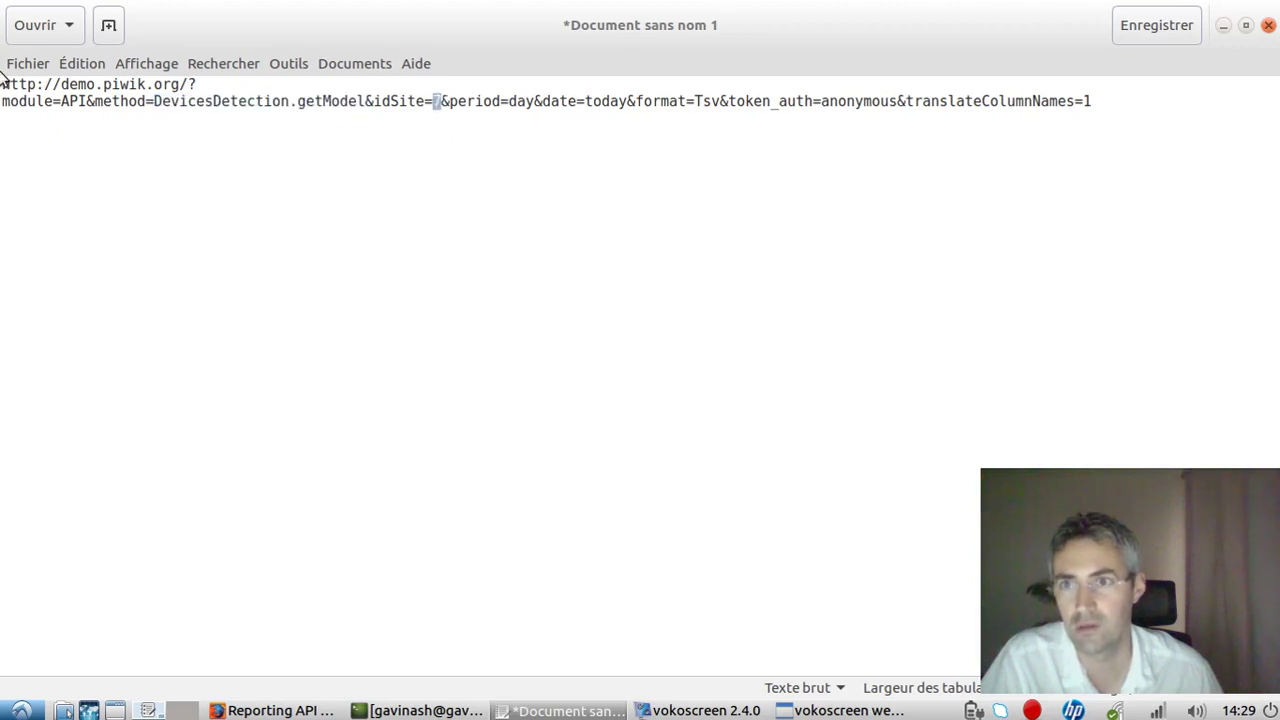
left_click_drag(18, 84, 189, 84)
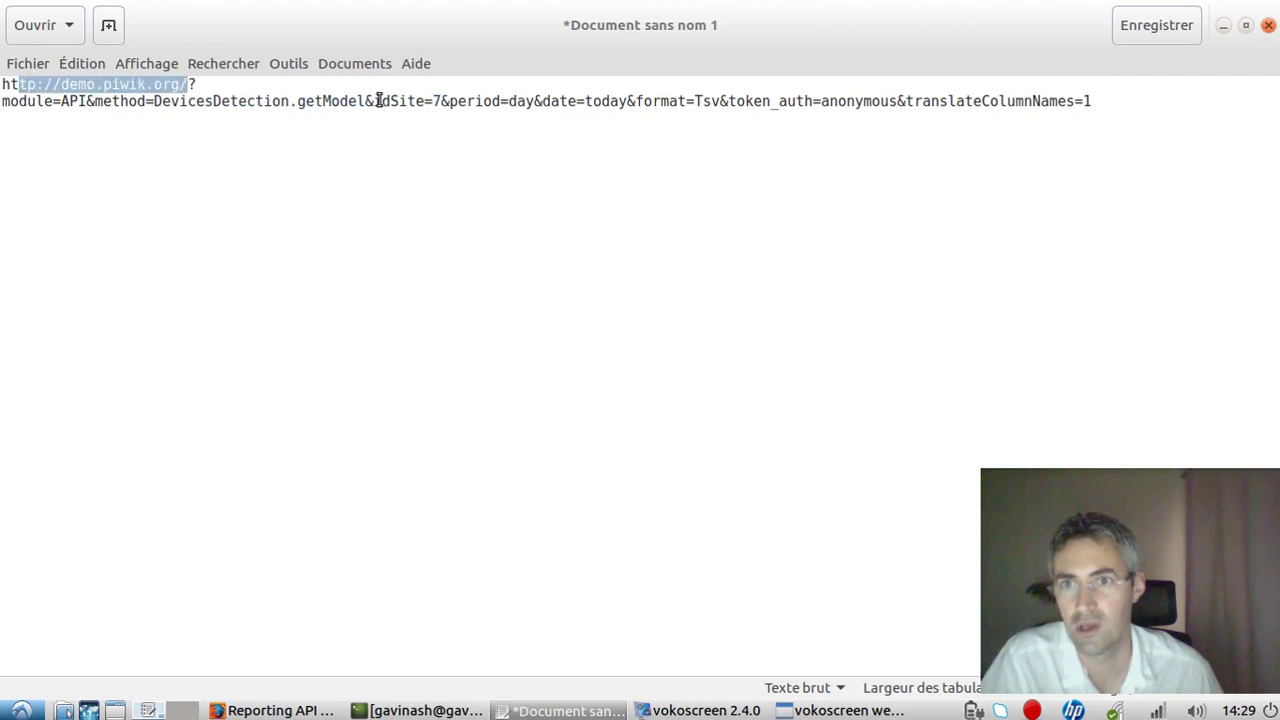
left_click_drag(374, 101, 540, 101)
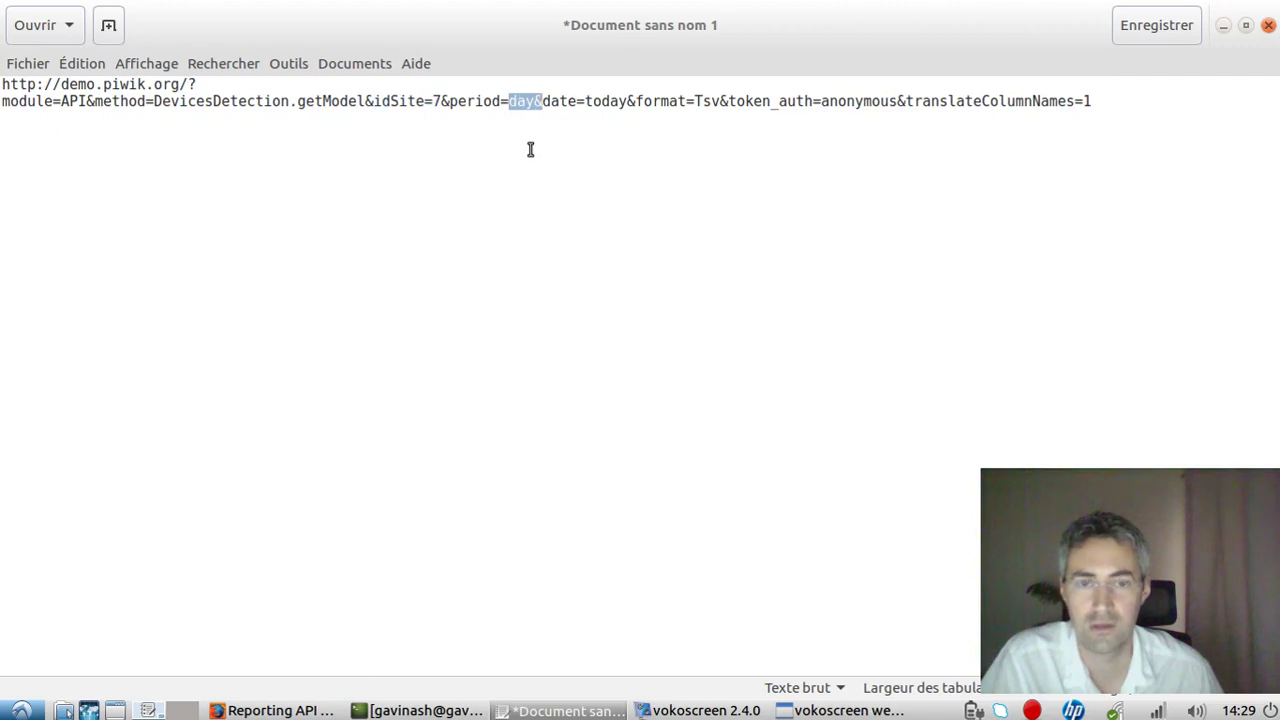
Examine the period=day, date=today, Tsv format and token_auth parameters, then return to Matomo's Devices report.
left_click(477, 101)
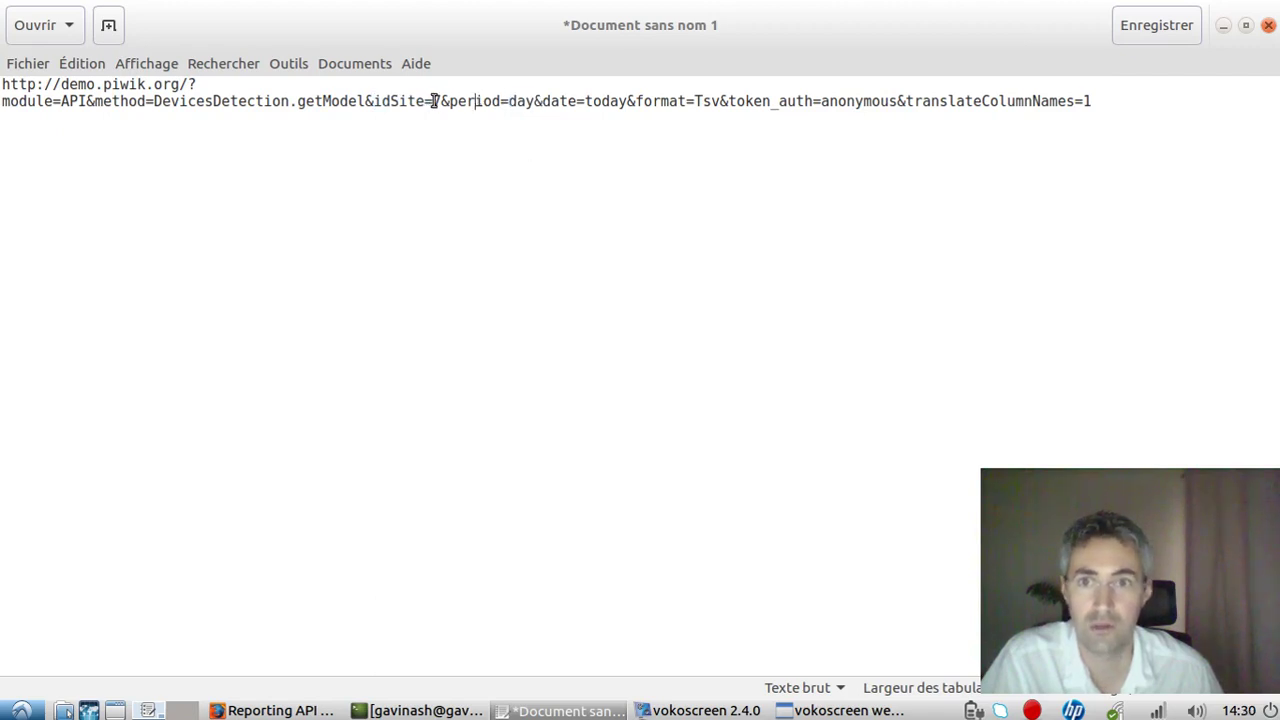
left_click_drag(447, 101, 553, 104)
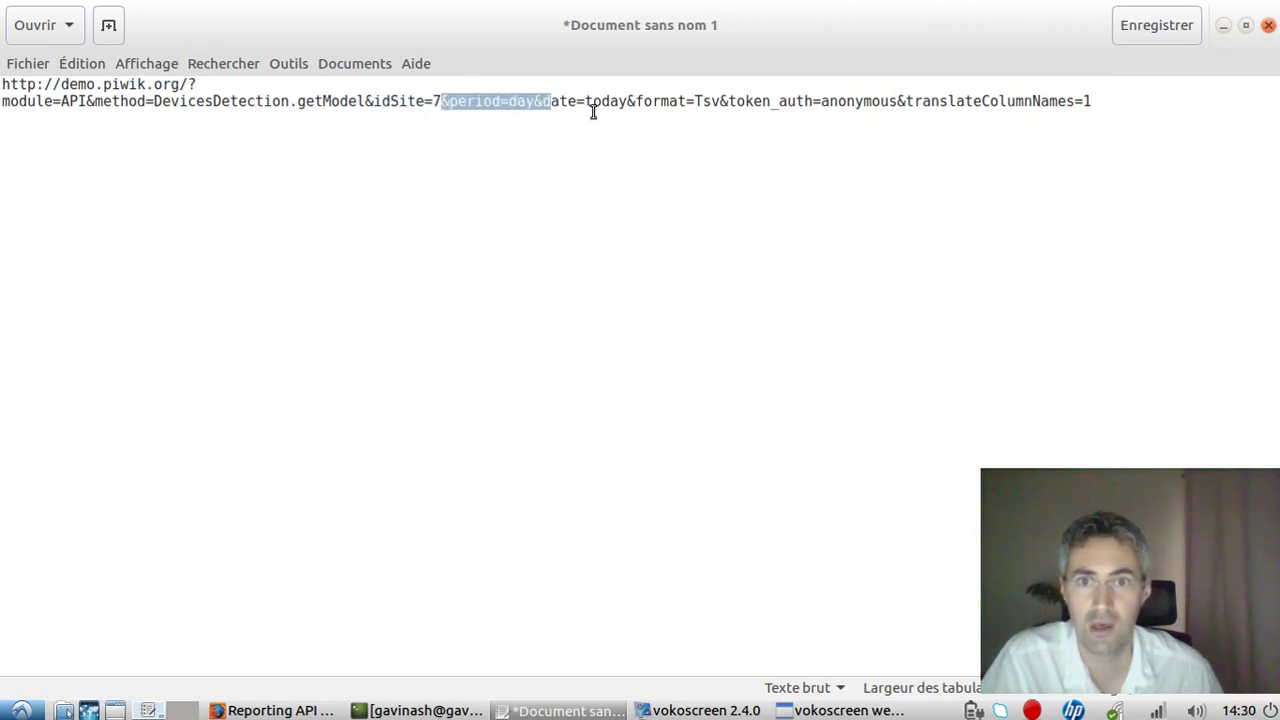
left_click(590, 110)
left_click_drag(585, 102, 618, 96)
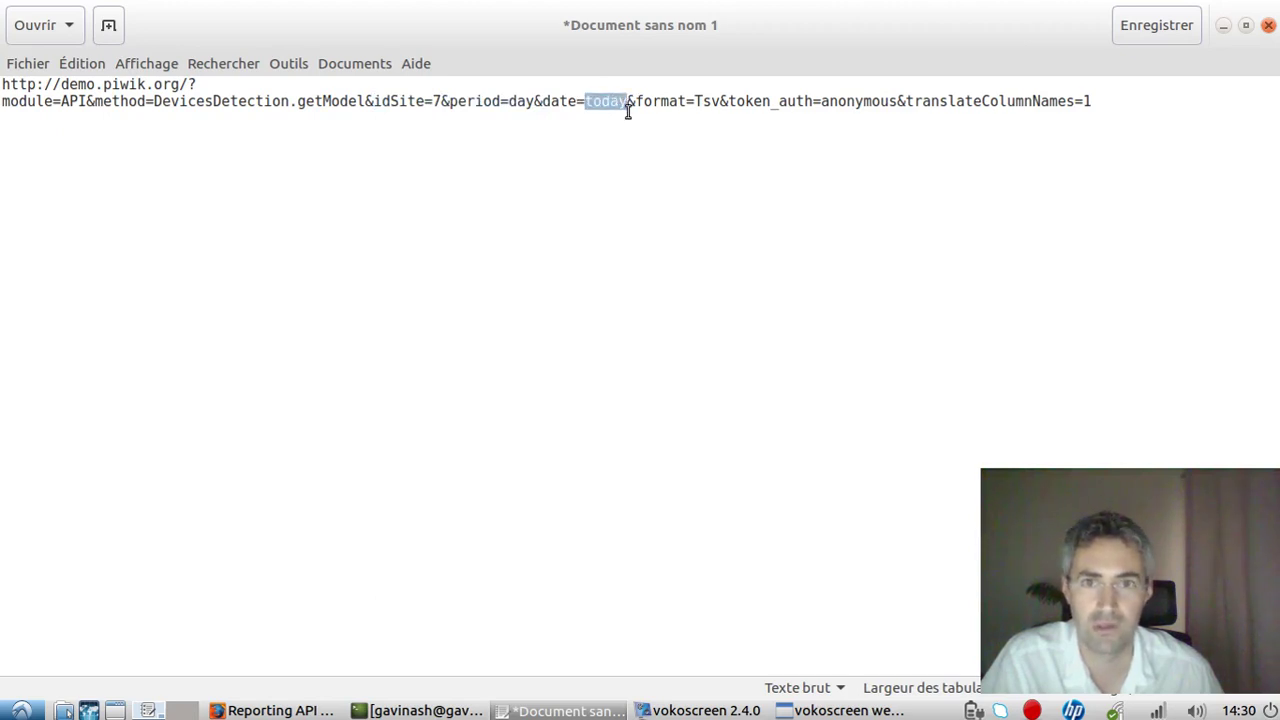
left_click_drag(693, 101, 921, 123)
left_click(963, 114)
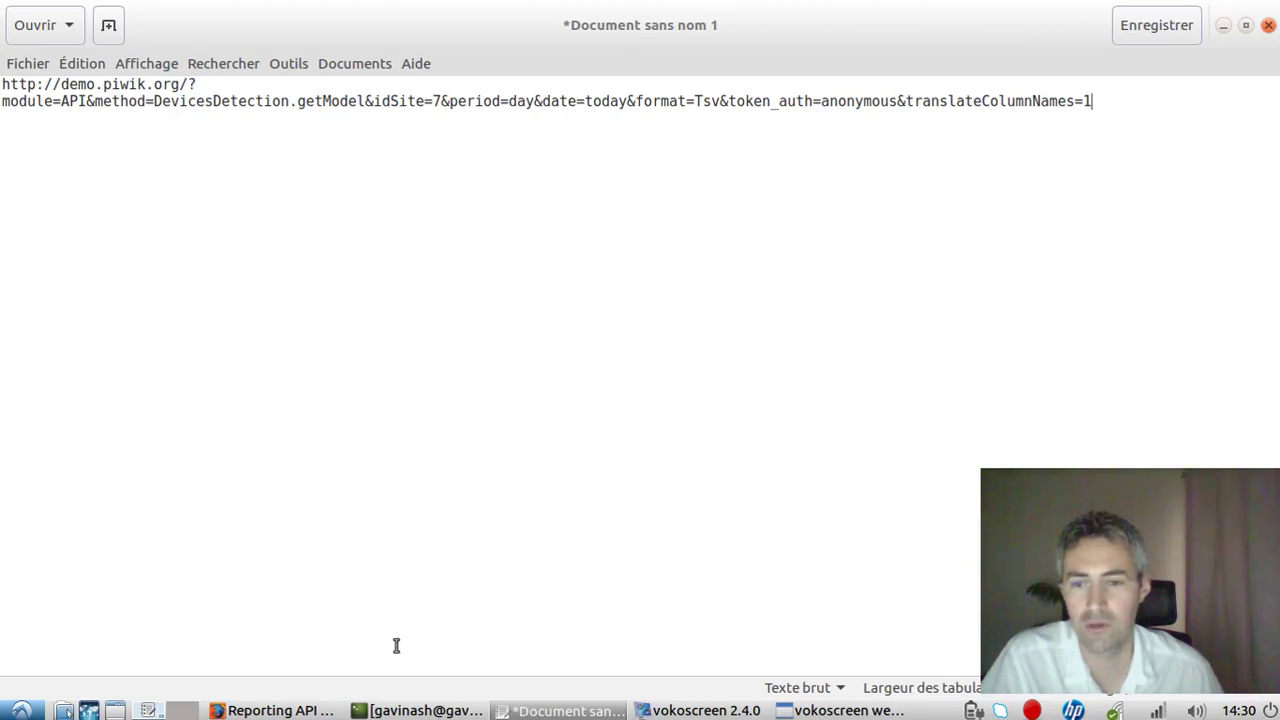
left_click(272, 710)
left_click(310, 39)
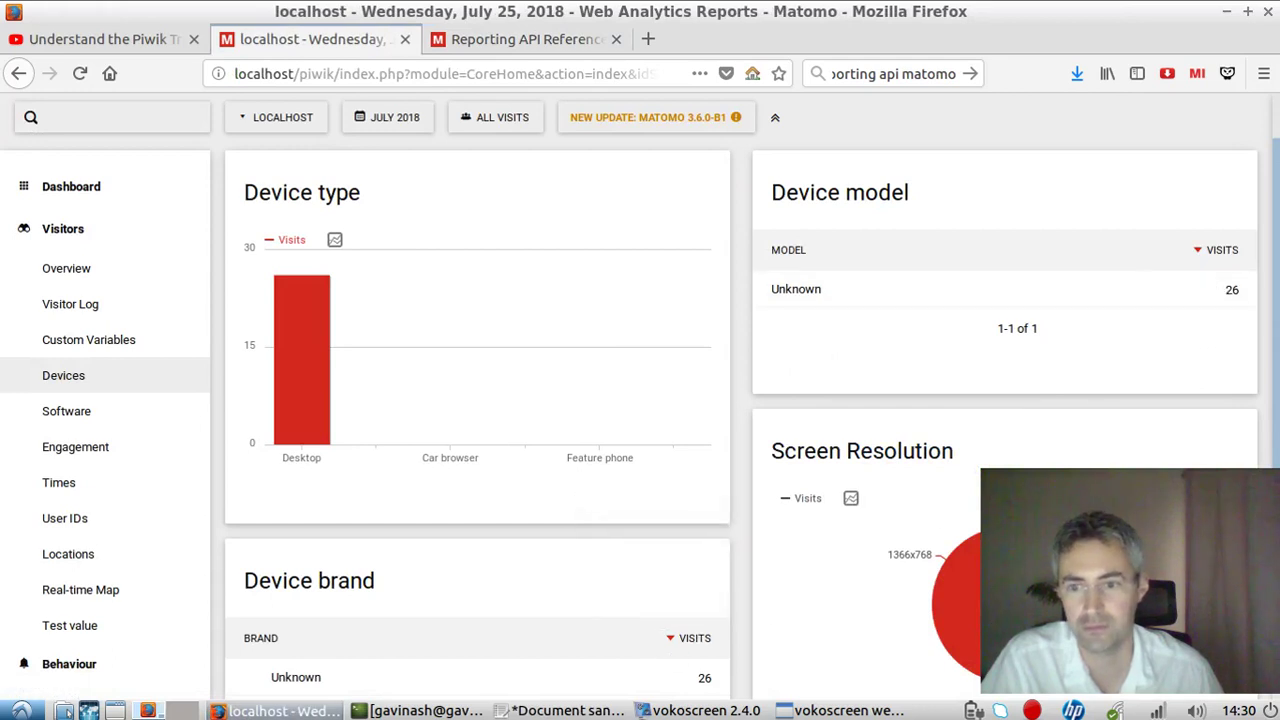
Copy the local Devices report address and paste it into gedit below the demo URL.
left_click(280, 710)
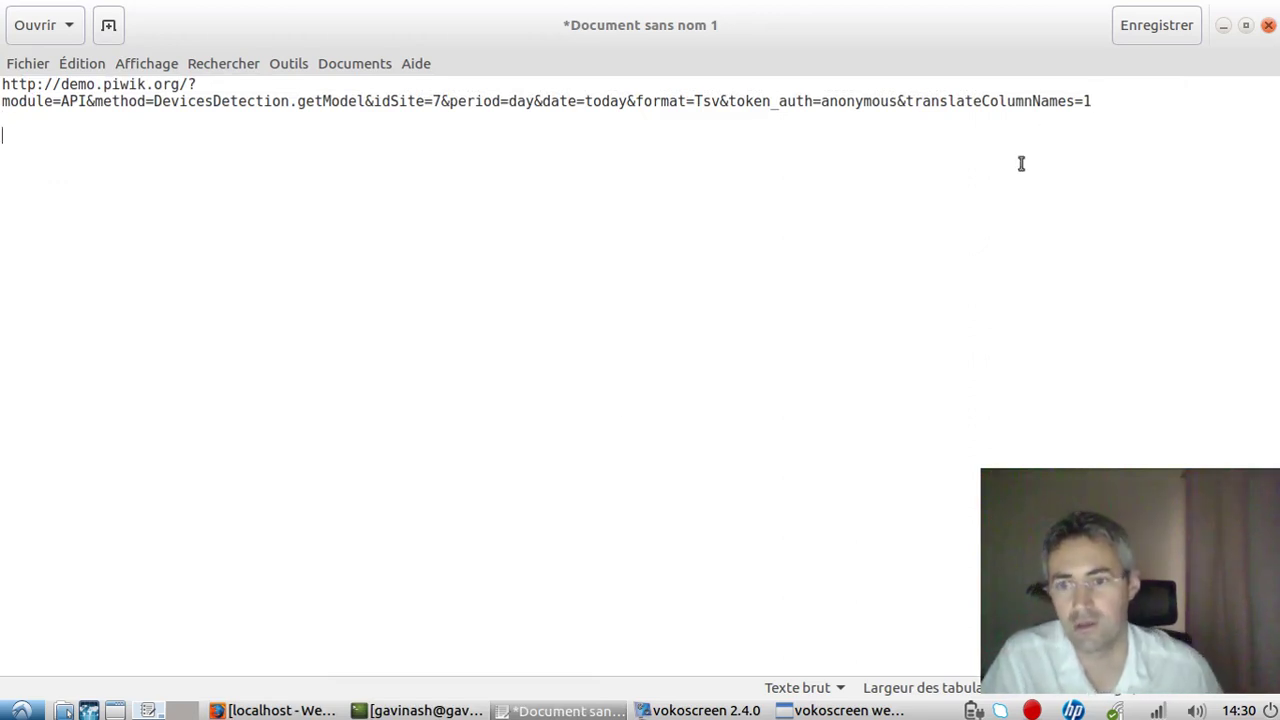
left_click(278, 710)
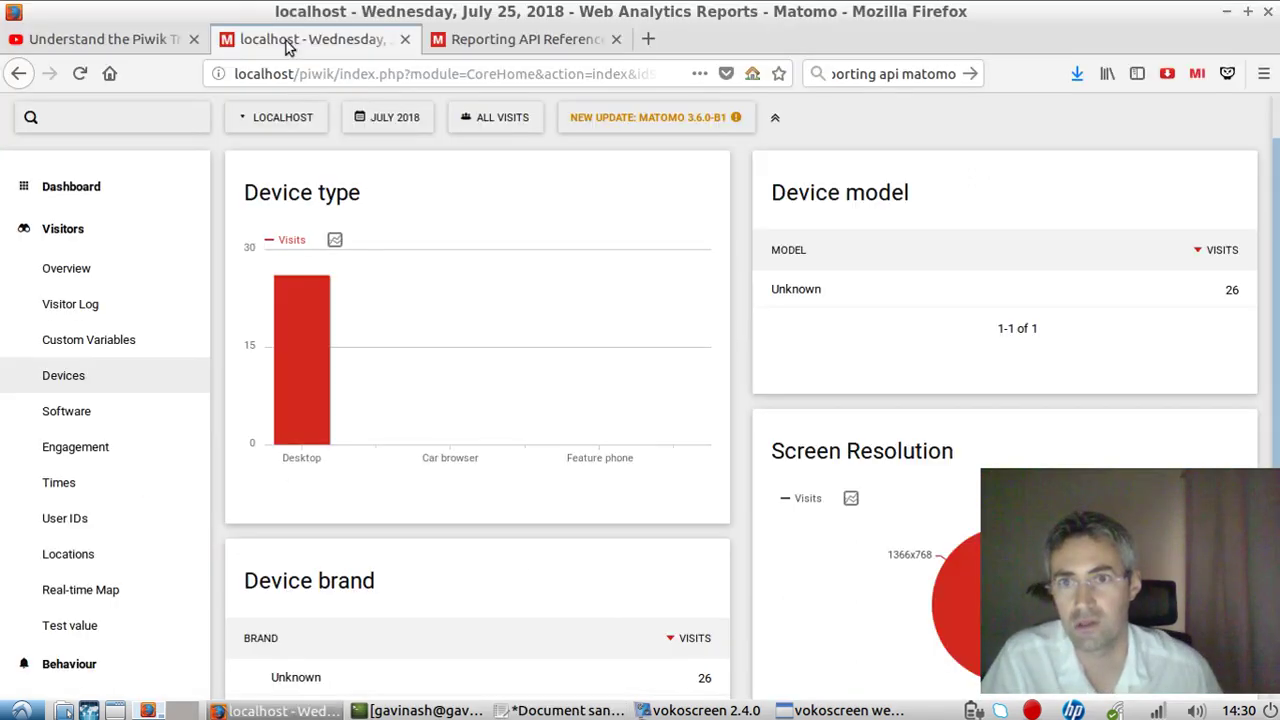
left_click_drag(340, 74, 232, 77)
left_click(392, 76)
key("ctrl+a")
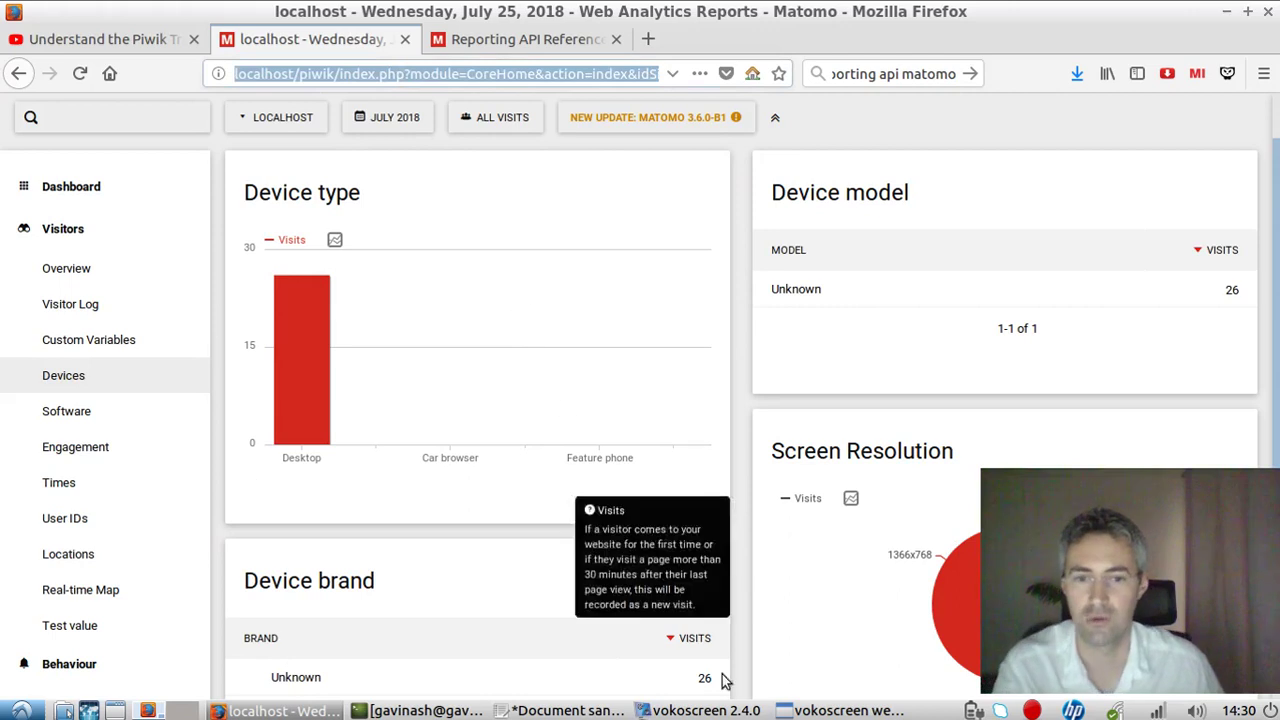
scroll(637, 280, "up", 2)
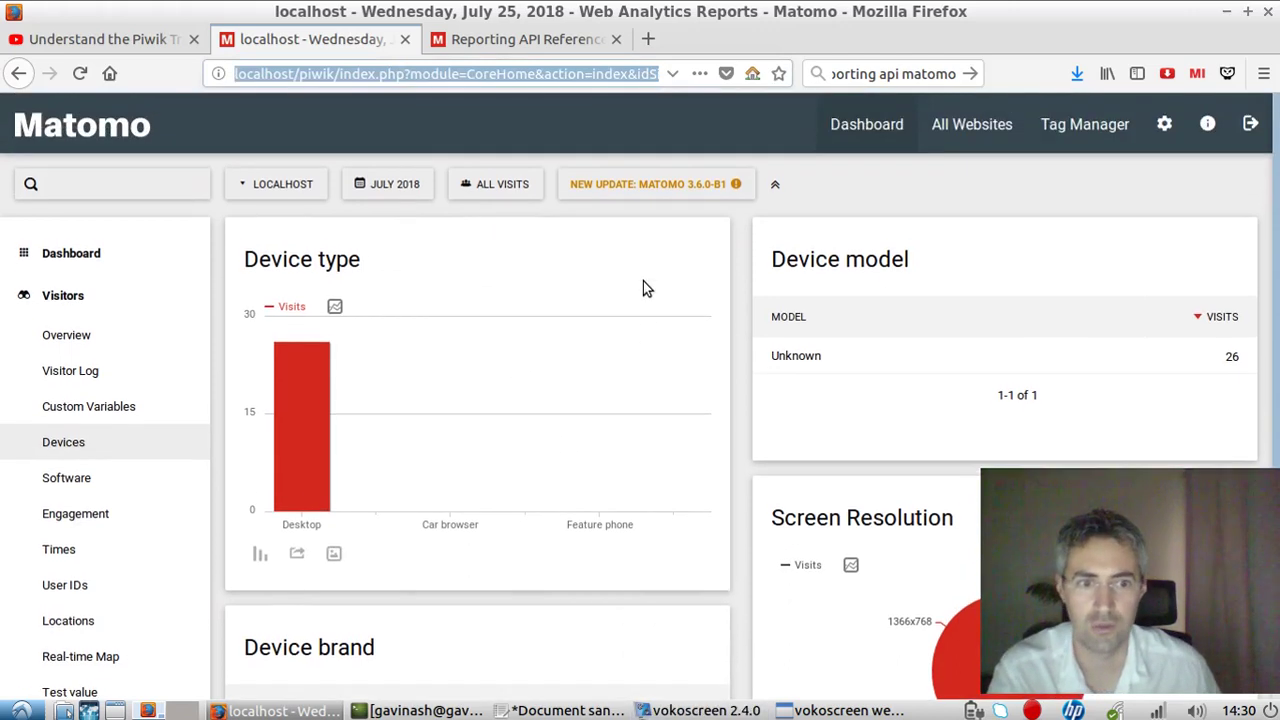
left_click(1162, 125)
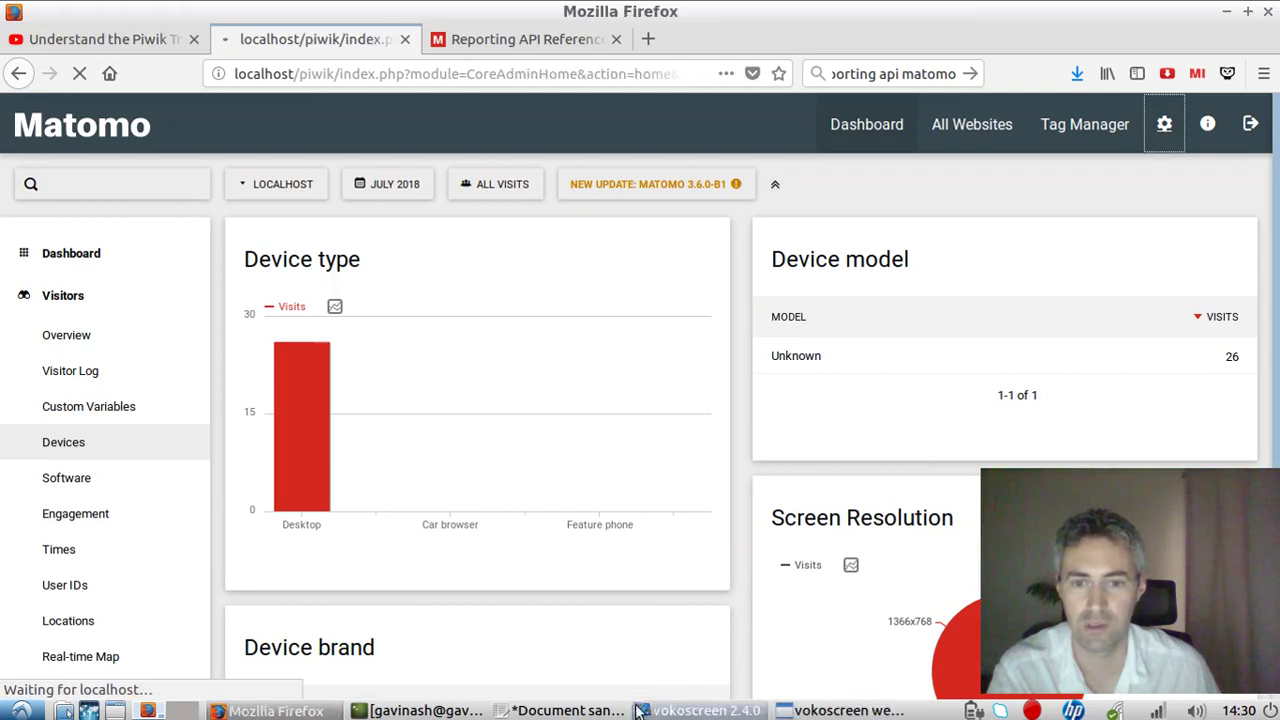
key("alt+Tab")
type("http://localhost/piwik/index.php?module=CoreHome&action=index&idSite=1&period=day&date=yesterday#?idSite=1&period=month&date=2018-07-13&category=General_Visitors&subcategory=DevicesDetection_Devices&popover=")
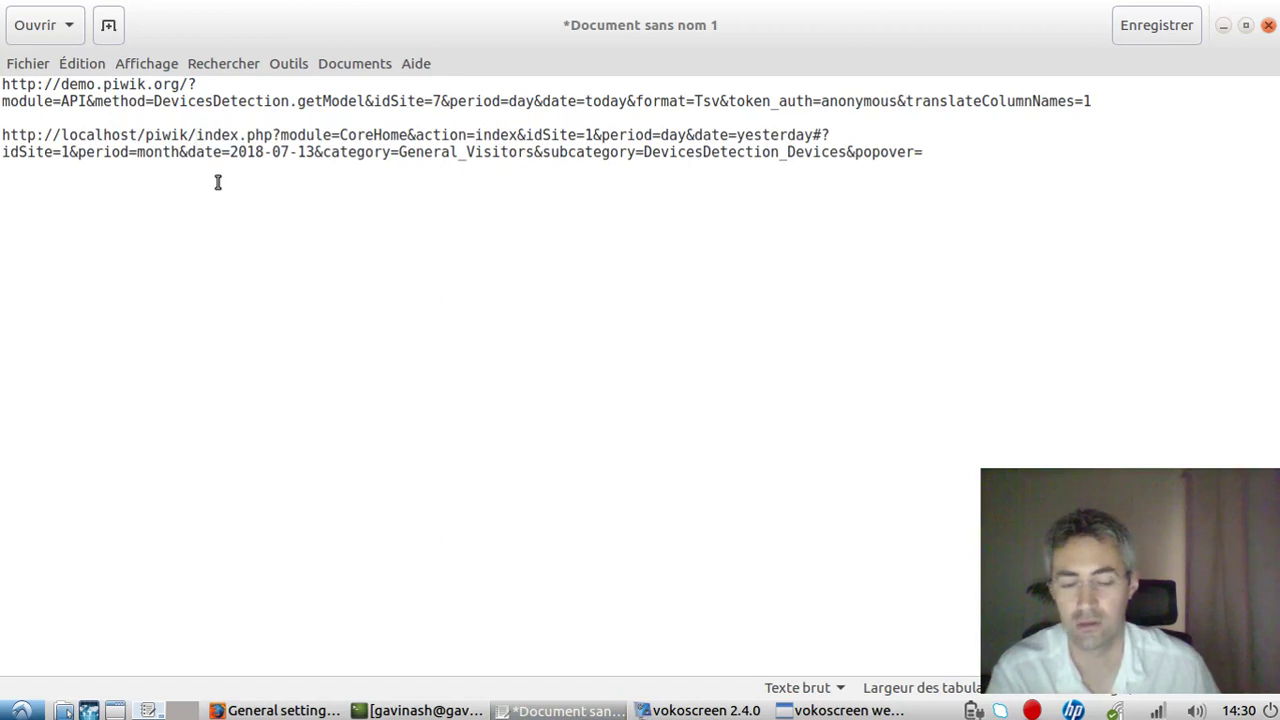
Add the demo module, method and idSite parameters after localhost/piwik/, using idSite=1.
key("Return")
key("Return")
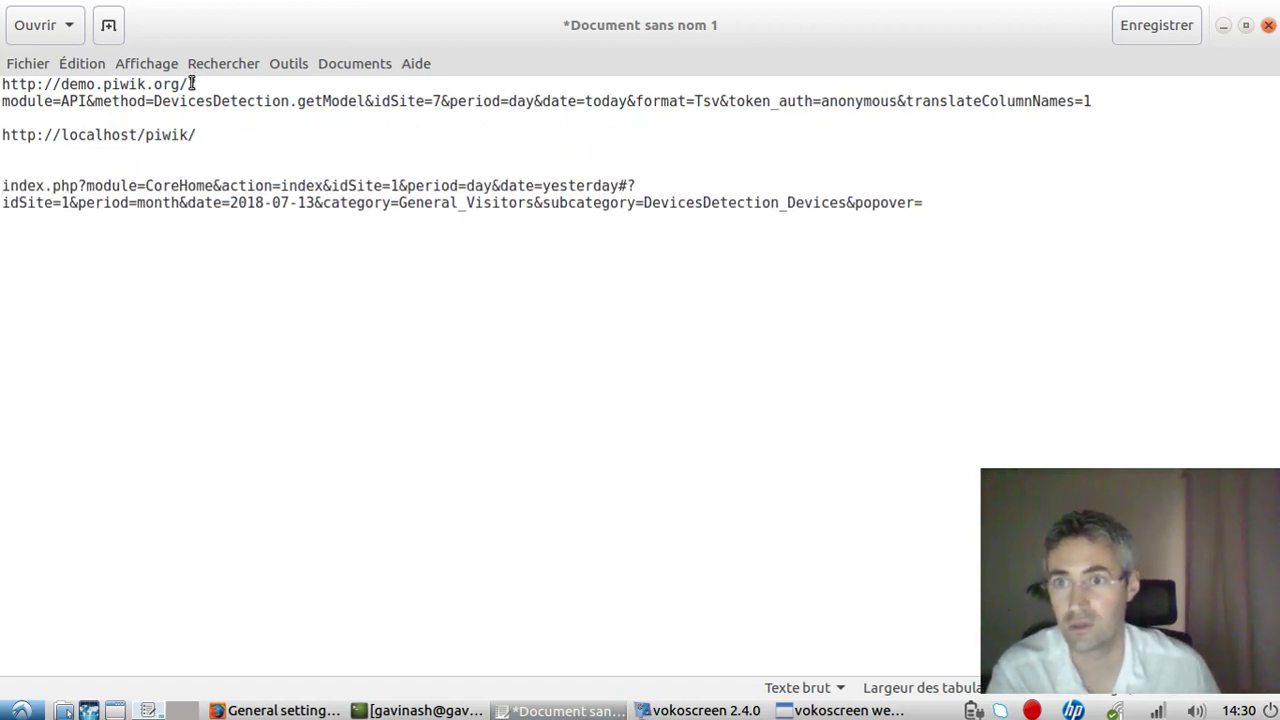
left_click_drag(192, 84, 437, 101)
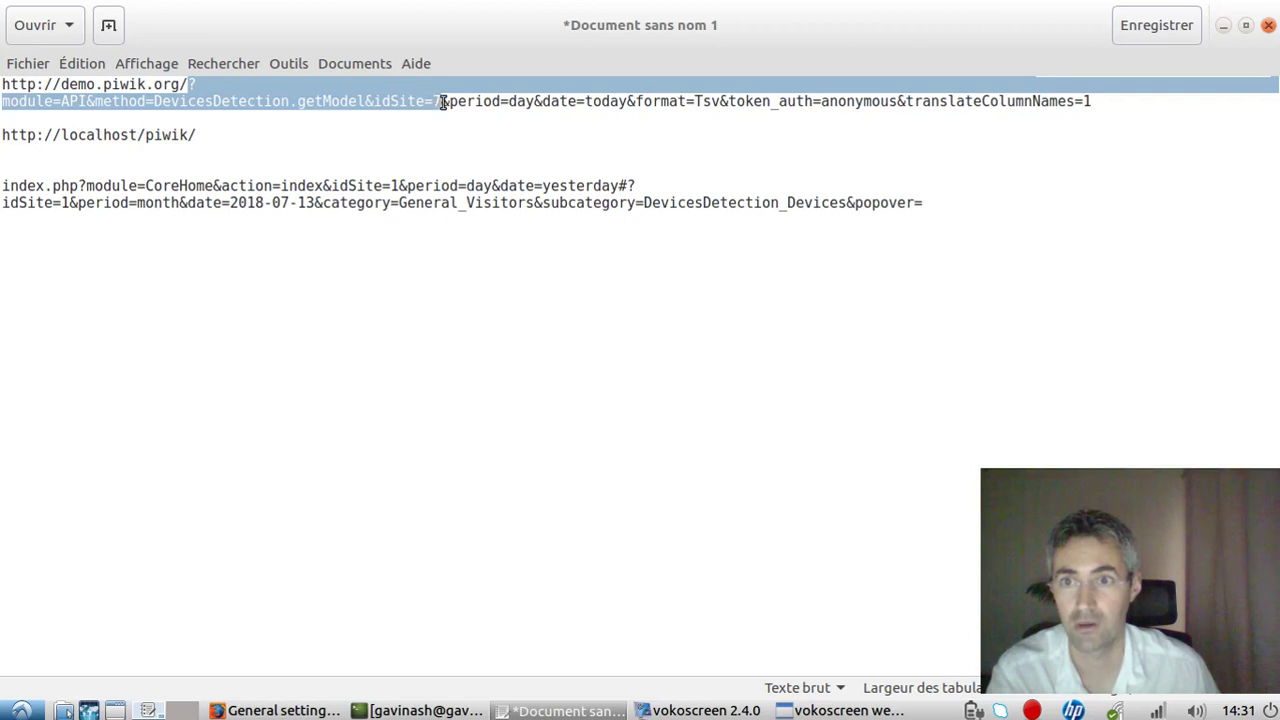
key("ctrl+c")
left_click(420, 133)
key("ctrl+v")
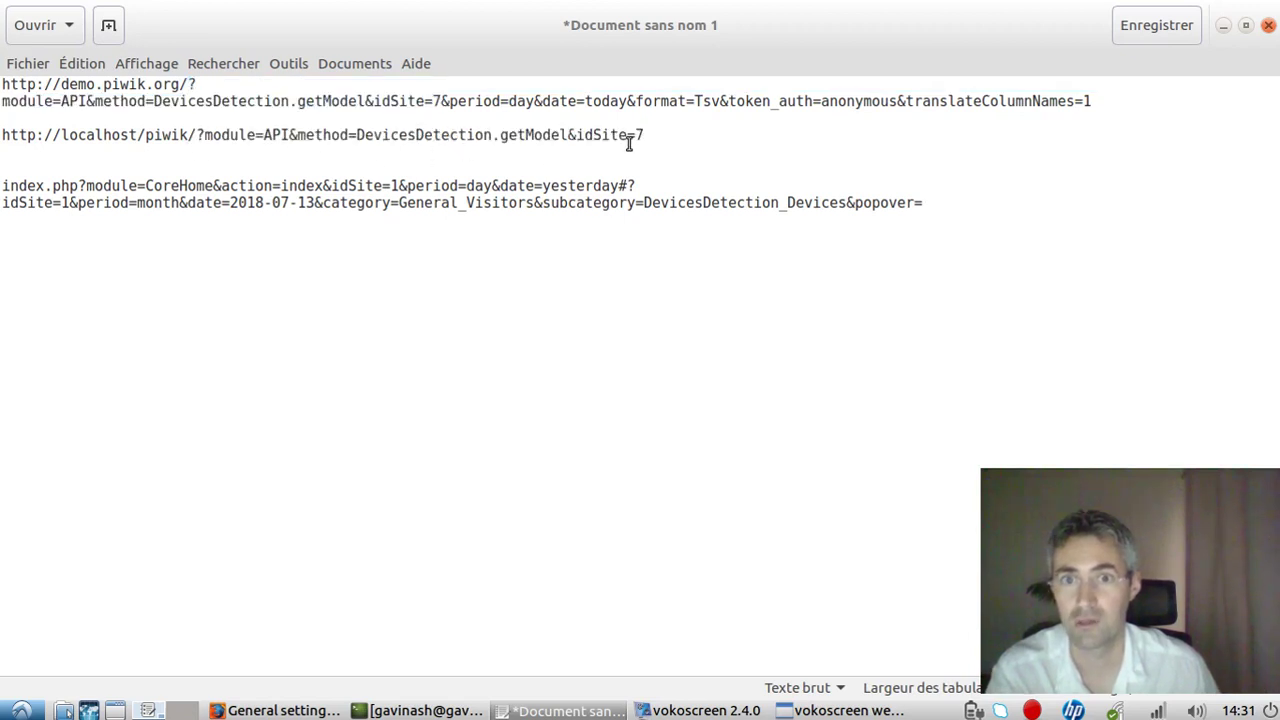
key("BackSpace")
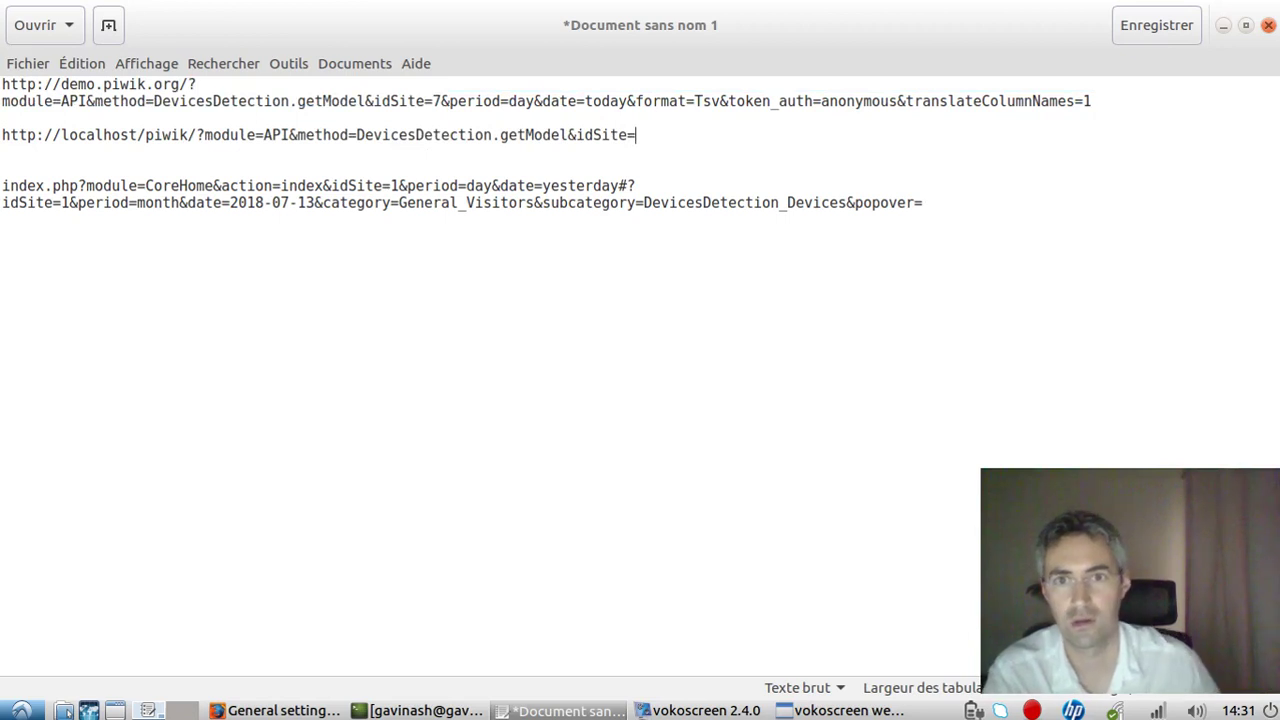
type("1")
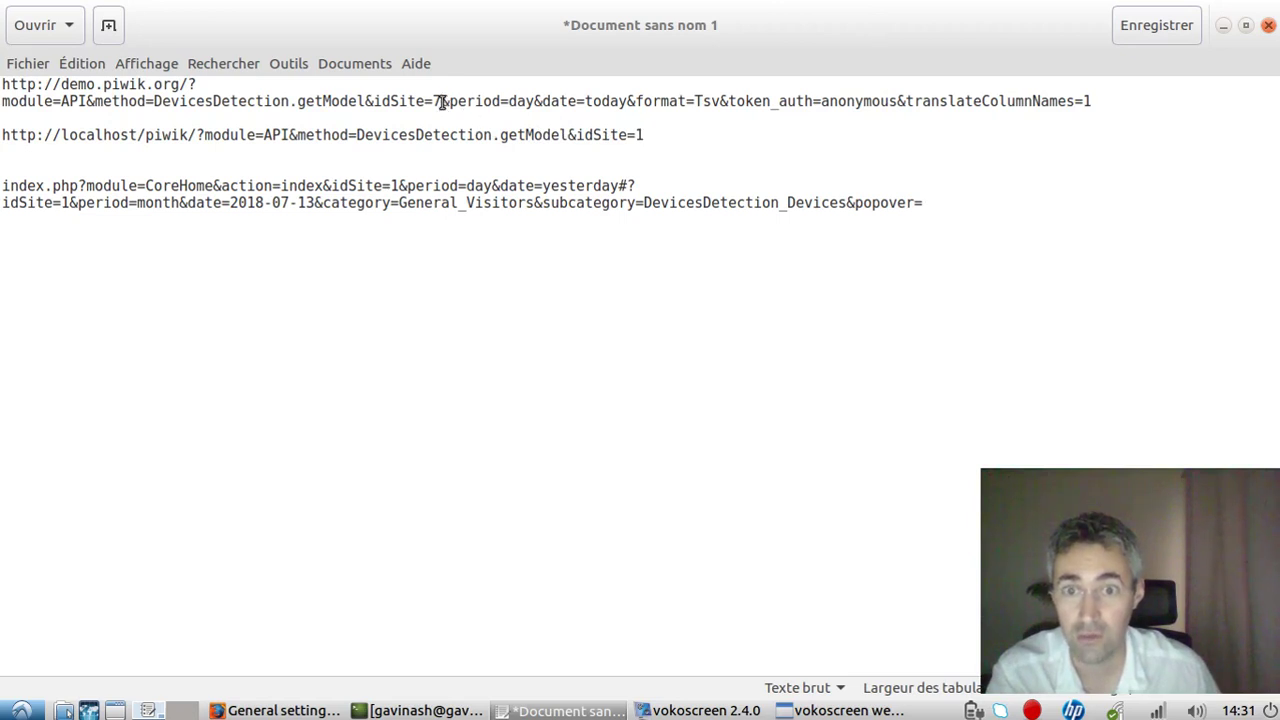
Append the remaining demo query parameters and change period from day to month.
left_click_drag(441, 101, 1111, 96)
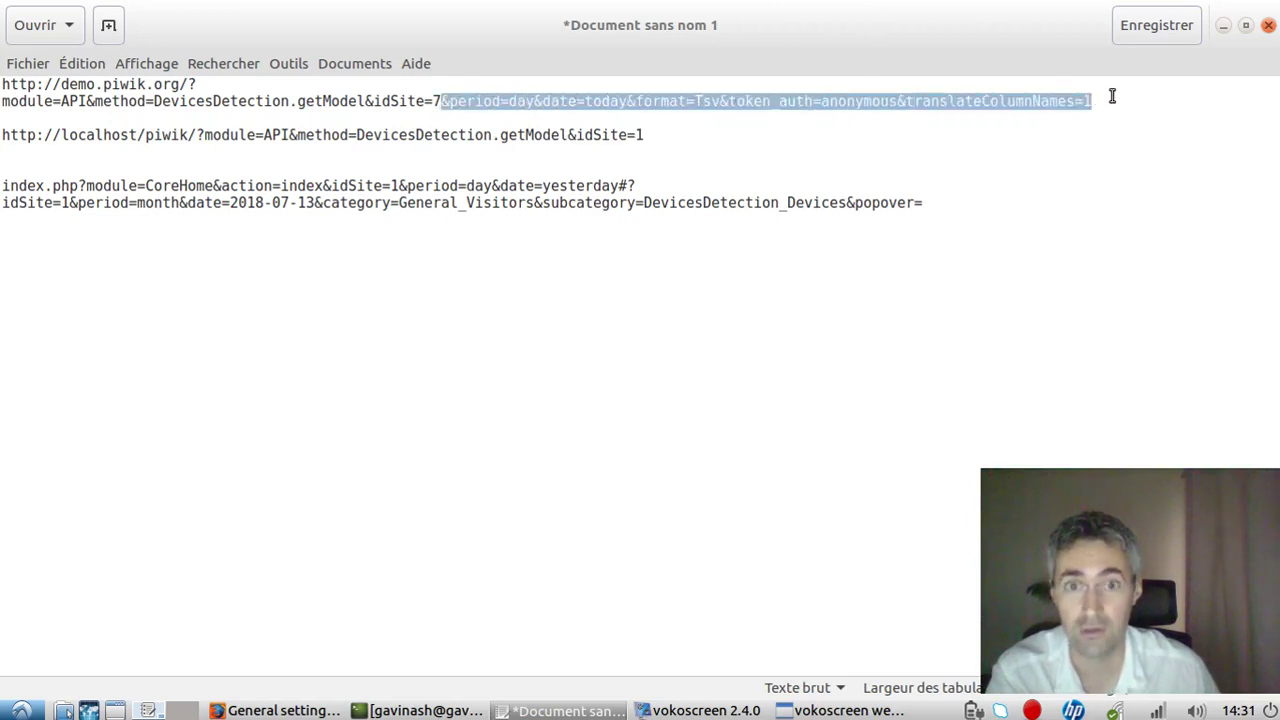
left_click(741, 133)
key("ctrl+v")
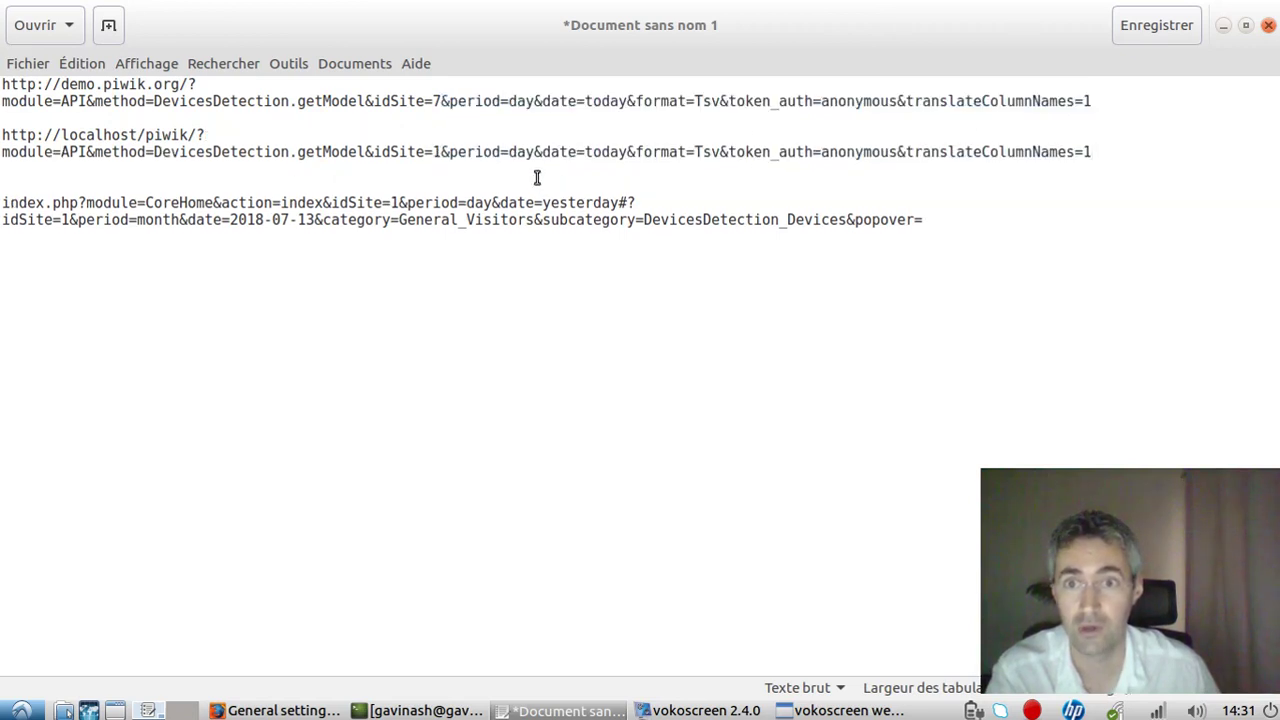
left_click_drag(509, 152, 535, 152)
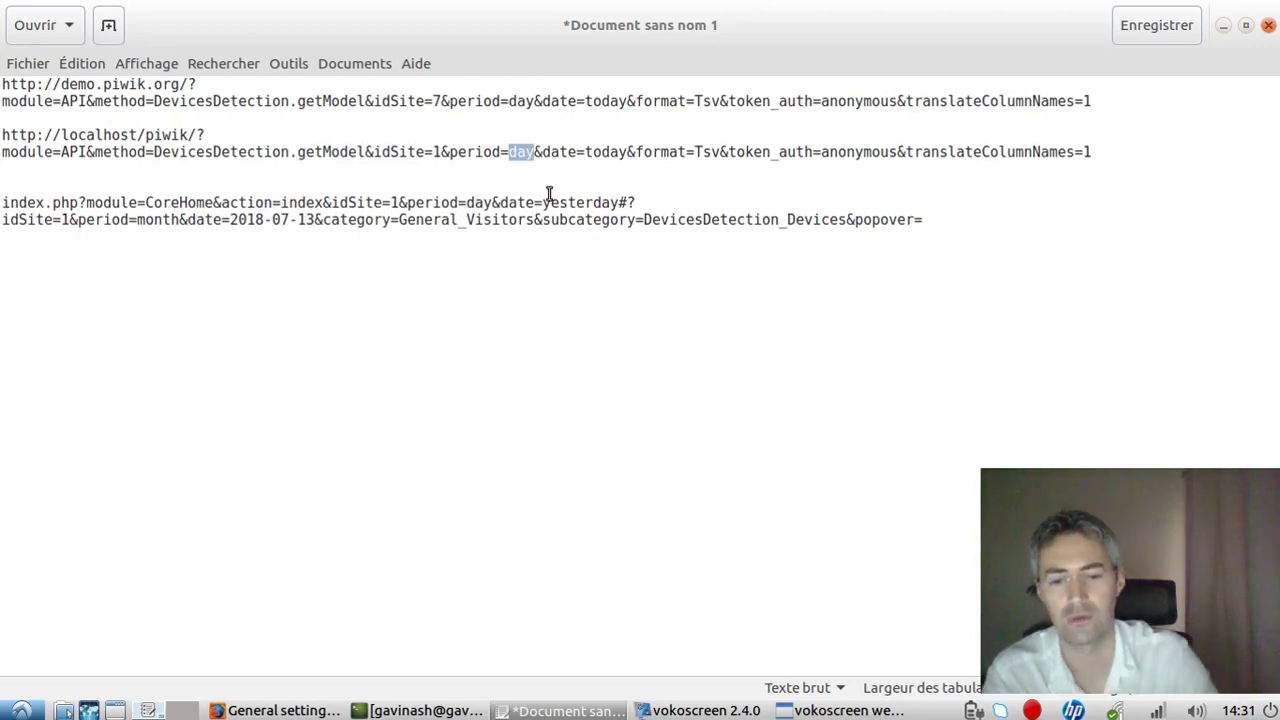
type("month")
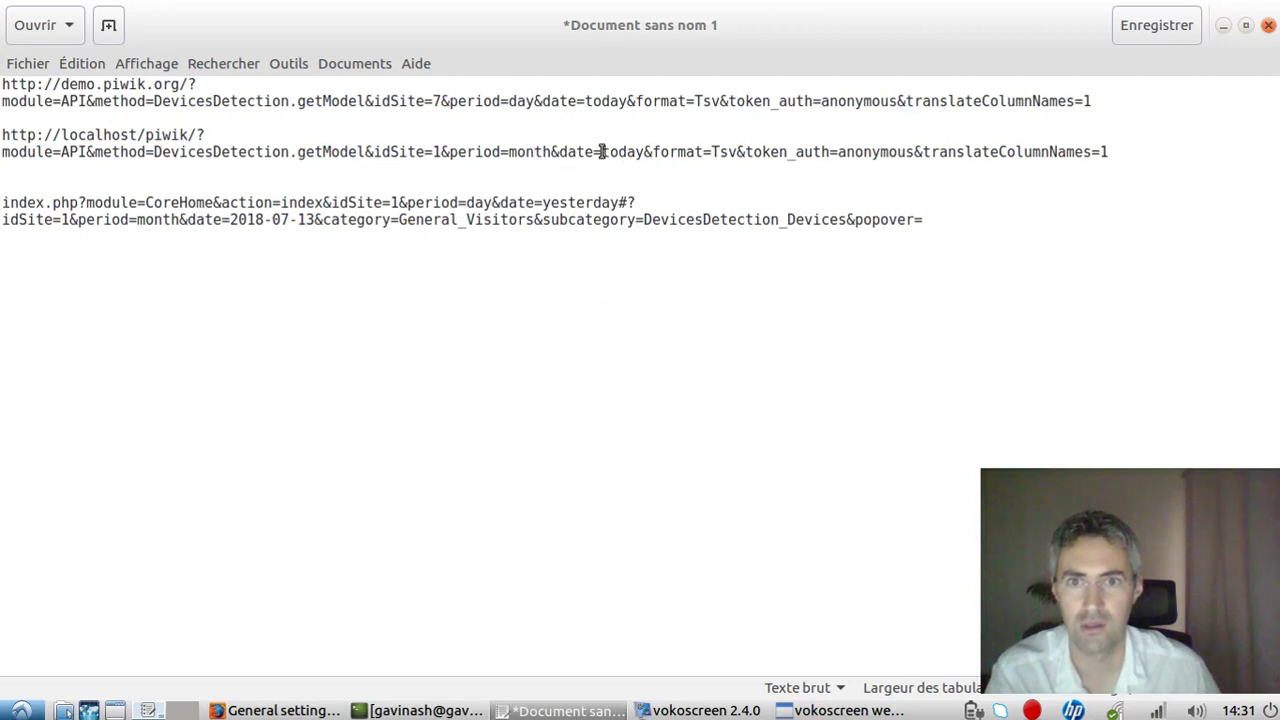
left_click_drag(603, 152, 643, 152)
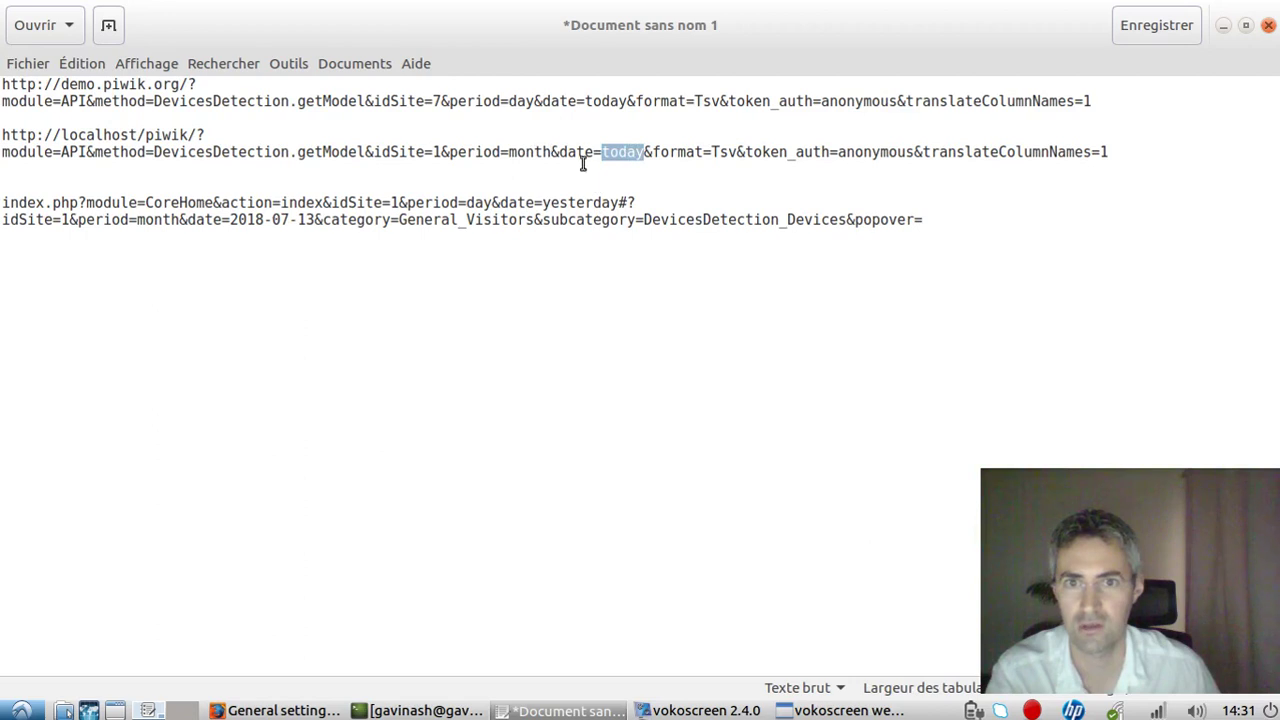
left_click(280, 710)
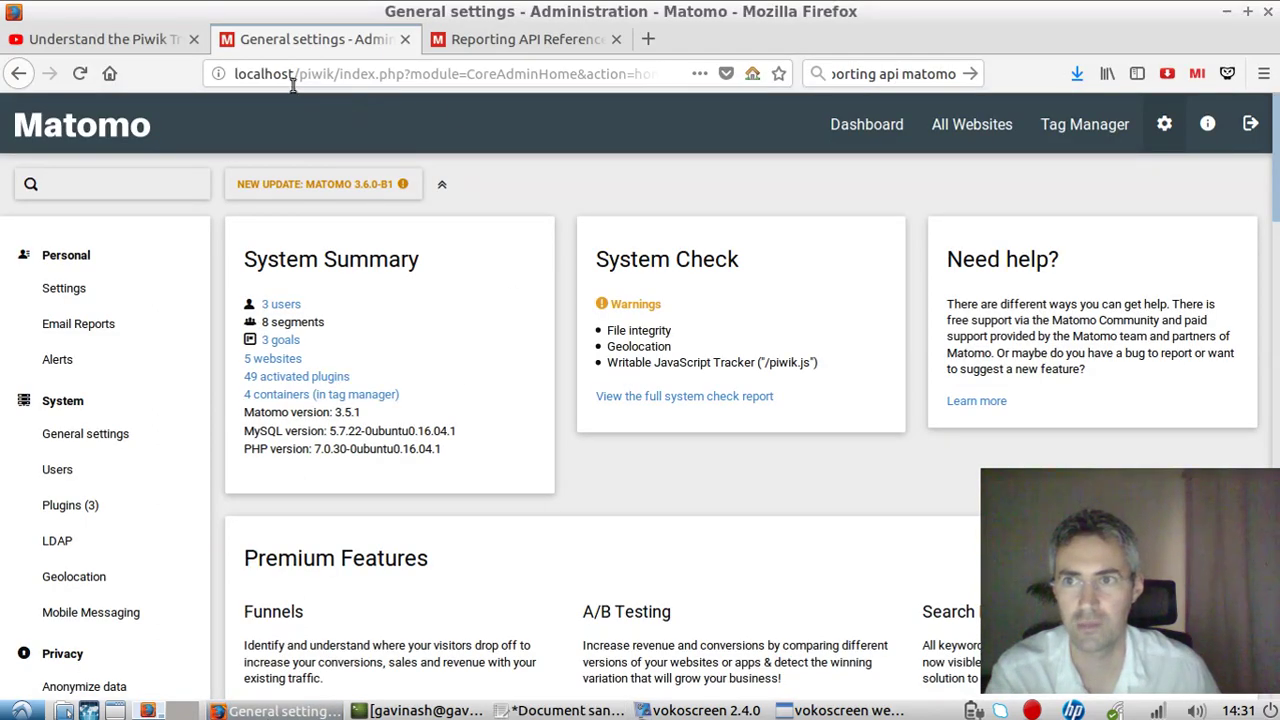
Return from General settings to the localhost Matomo Dashboard, then select part of its address.
left_click(840, 124)
left_click_drag(300, 74, 570, 75)
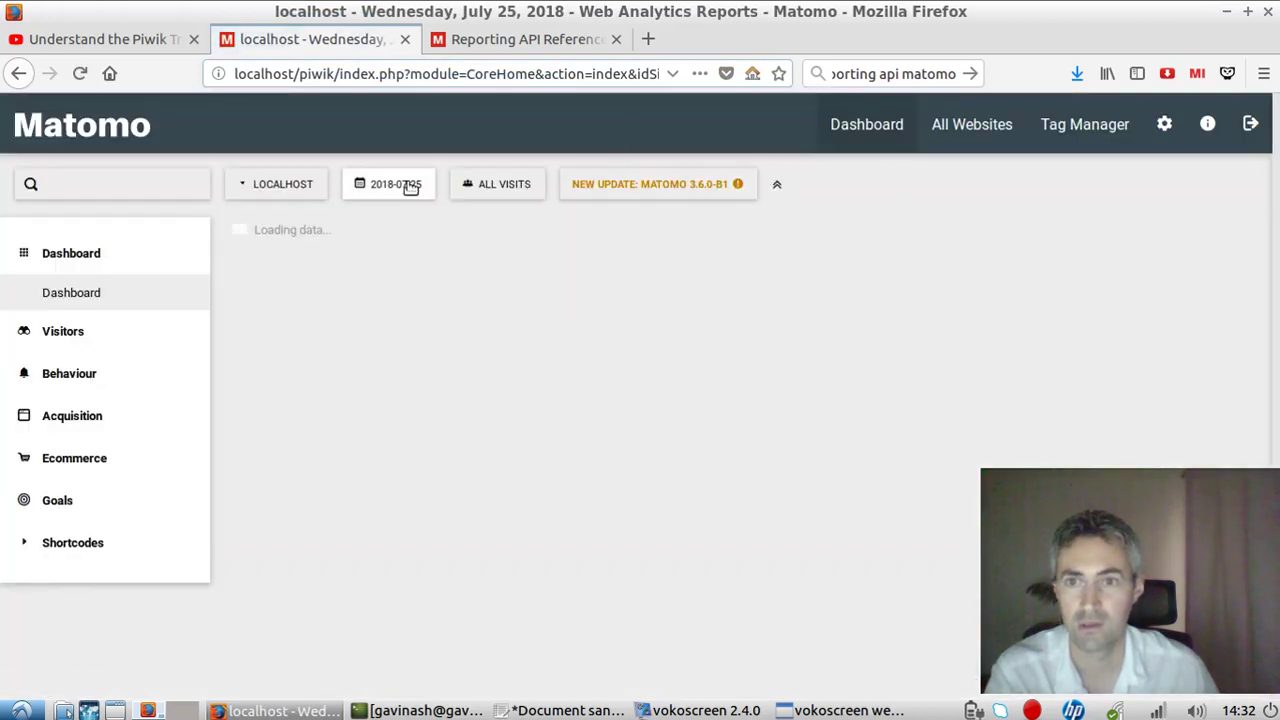
Open the Visitors Overview report and set the reporting period to month, July 2018.
left_click(410, 186)
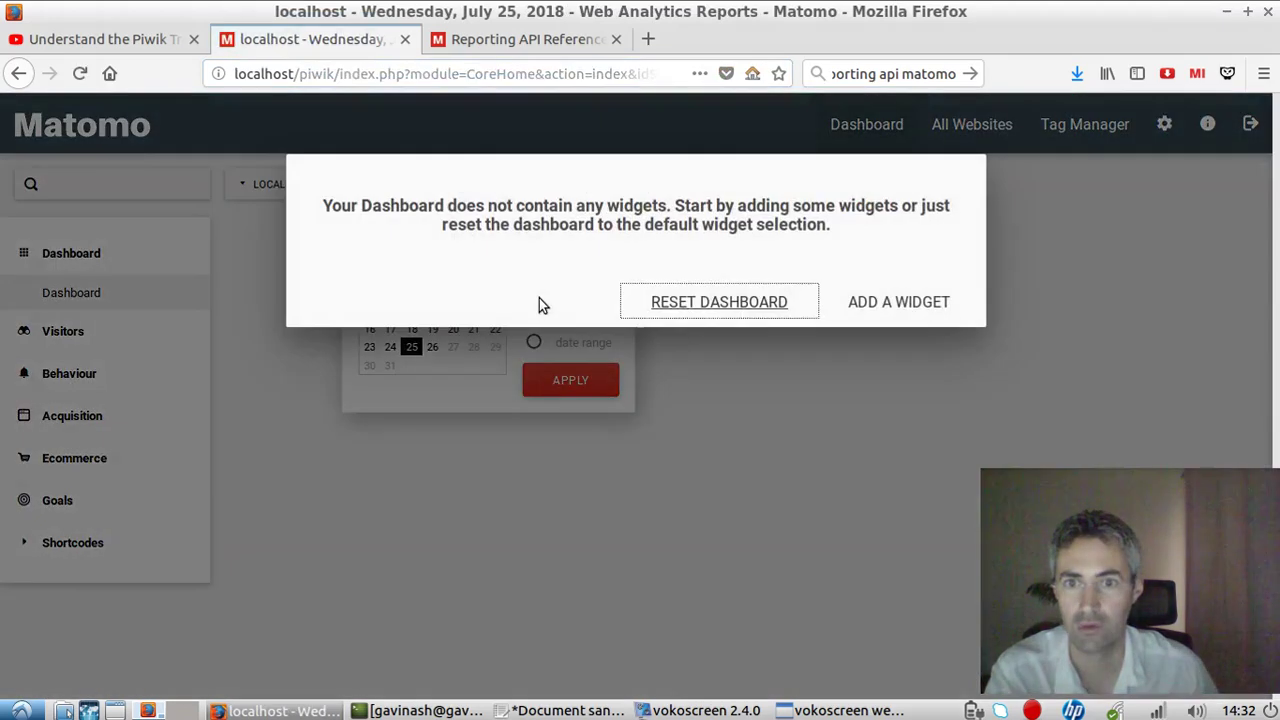
left_click(745, 303)
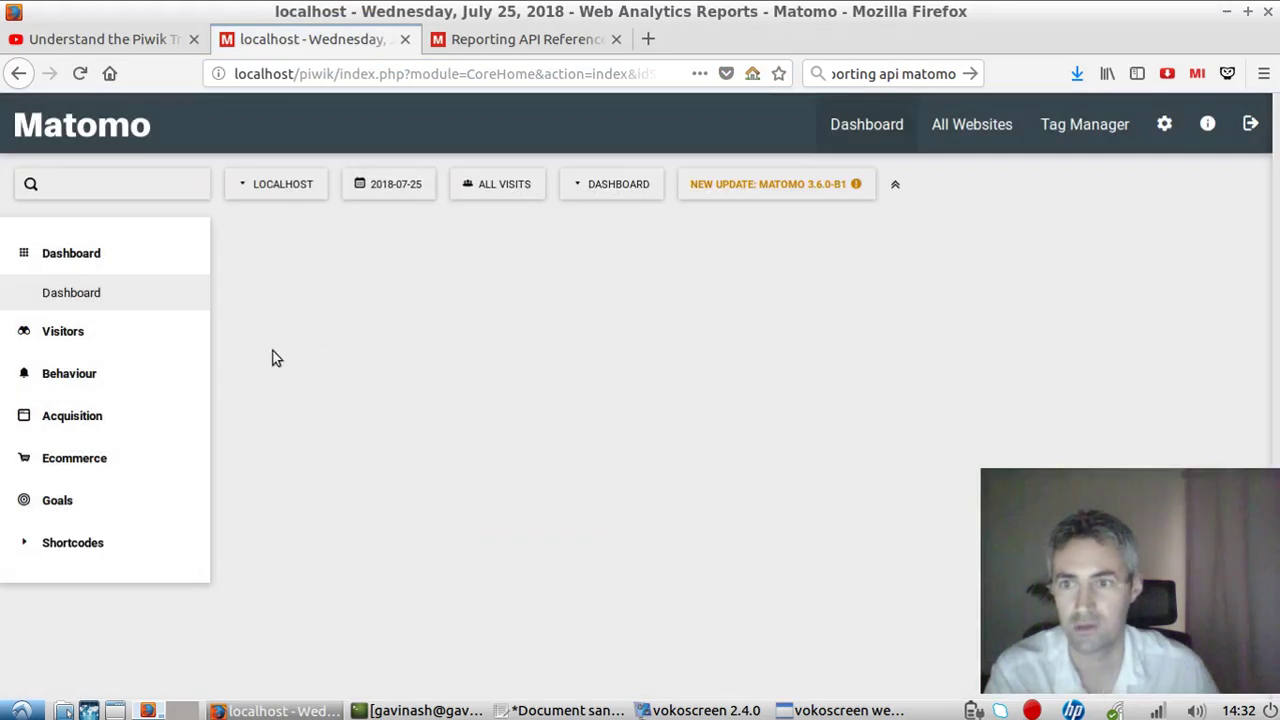
left_click(143, 337)
left_click(120, 338)
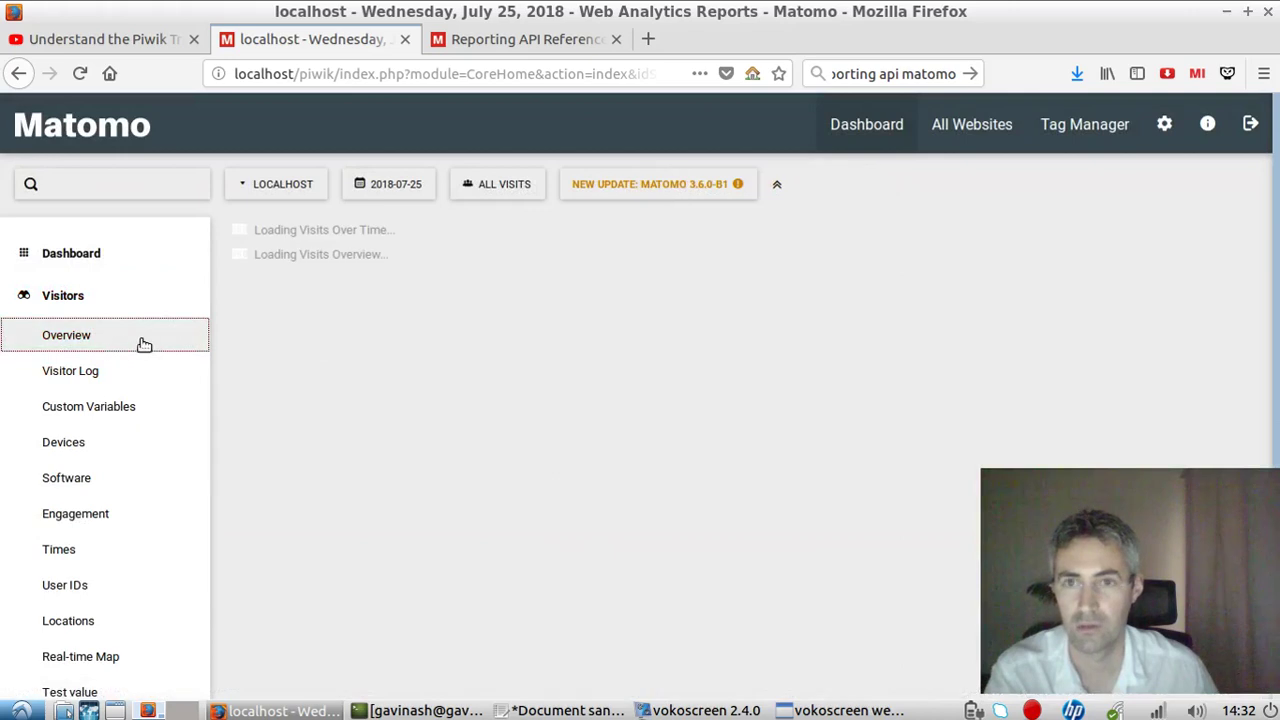
left_click(400, 188)
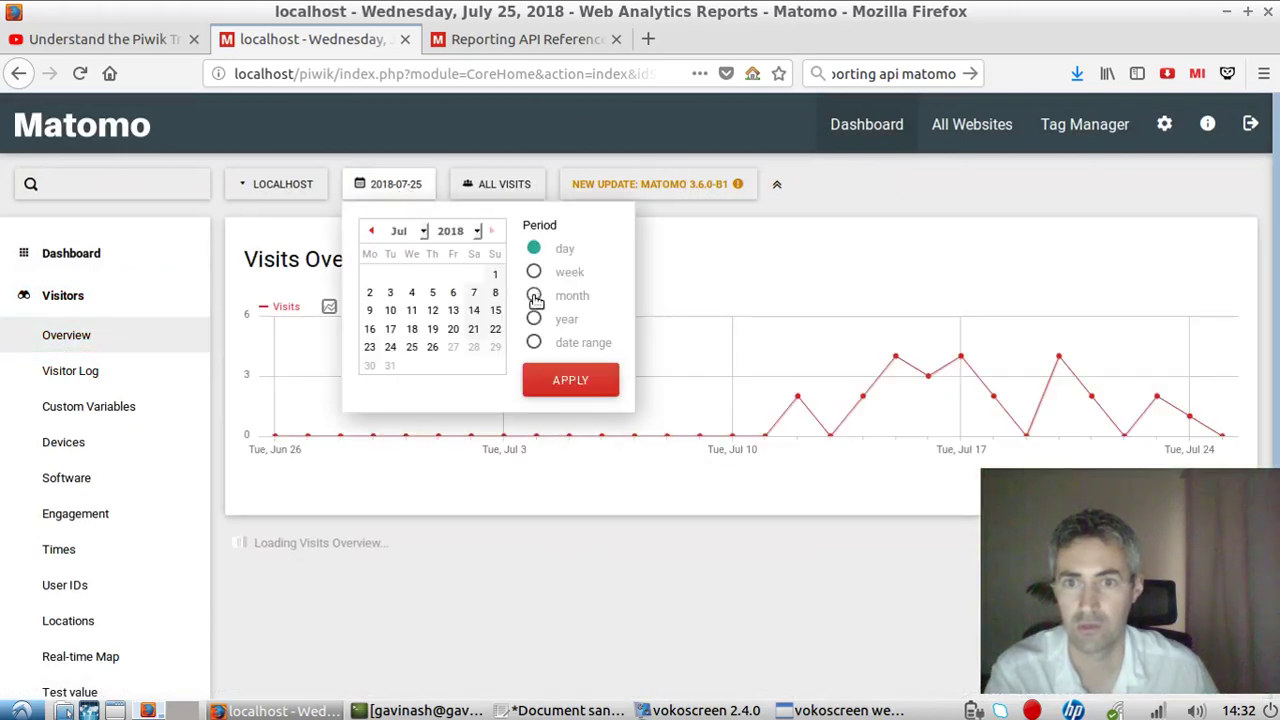
left_click(533, 297)
left_click(456, 324)
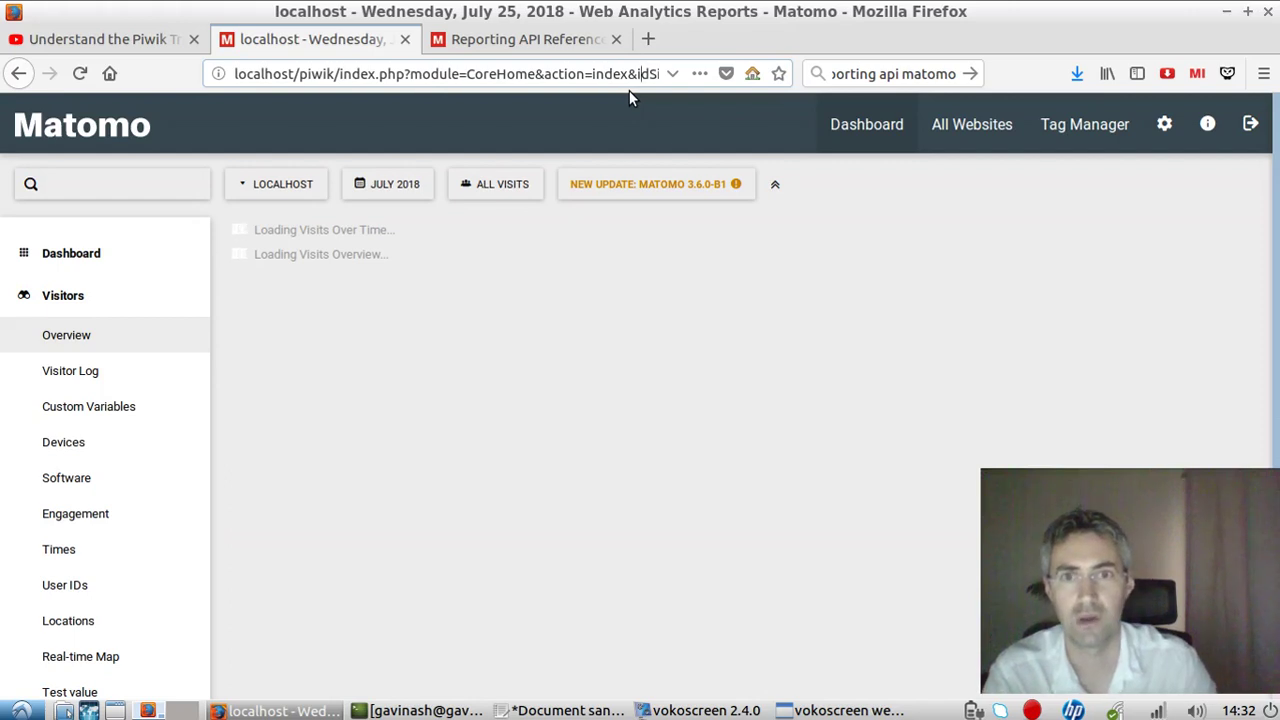
Open the Devices report and copy the date 2018-07-13 from the page address.
key("Right")
key("Right")
key("Right")
key("Right")
key("Right")
key("Right")
key("Right")
key("Right")
key("Right")
key("Right")
key("Right")
key("Right")
key("Right")
key("Right")
key("Right")
key("Right")
key("Right")
key("Right")
key("Right")
key("Right")
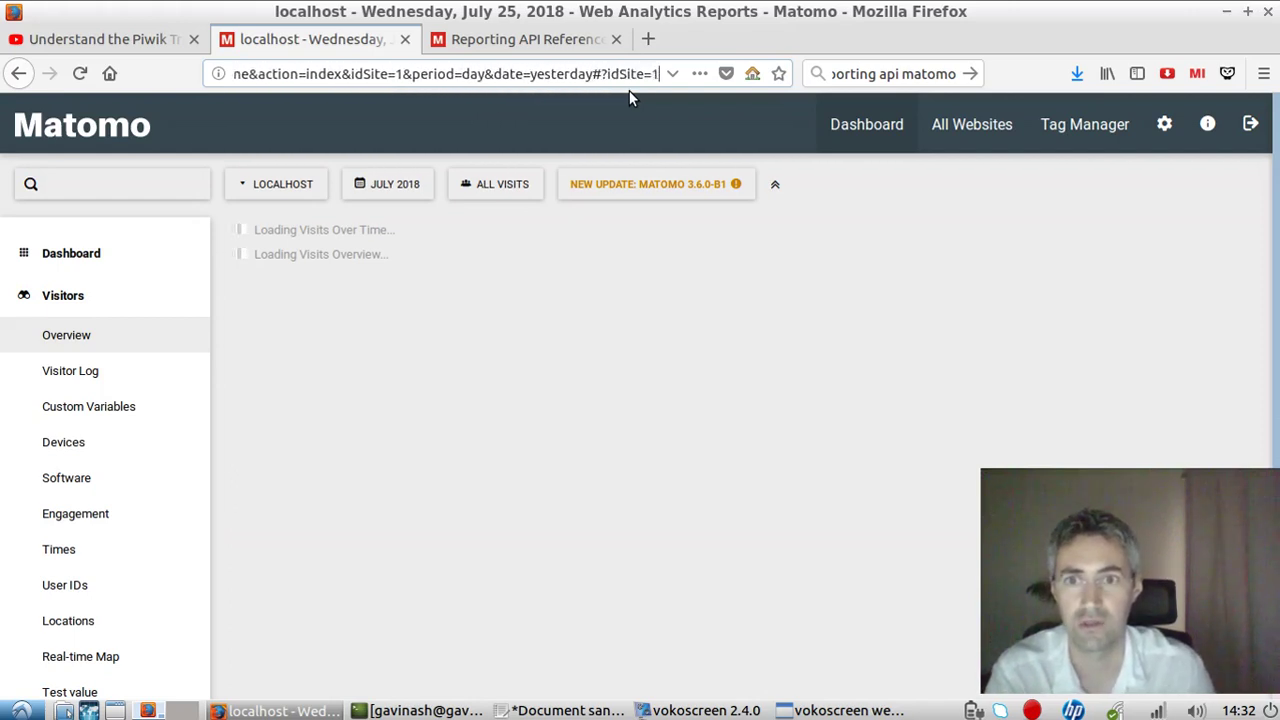
key("Right")
key("Right")
key("Right")
key("Right")
key("Right")
key("Right")
key("Right")
key("Right")
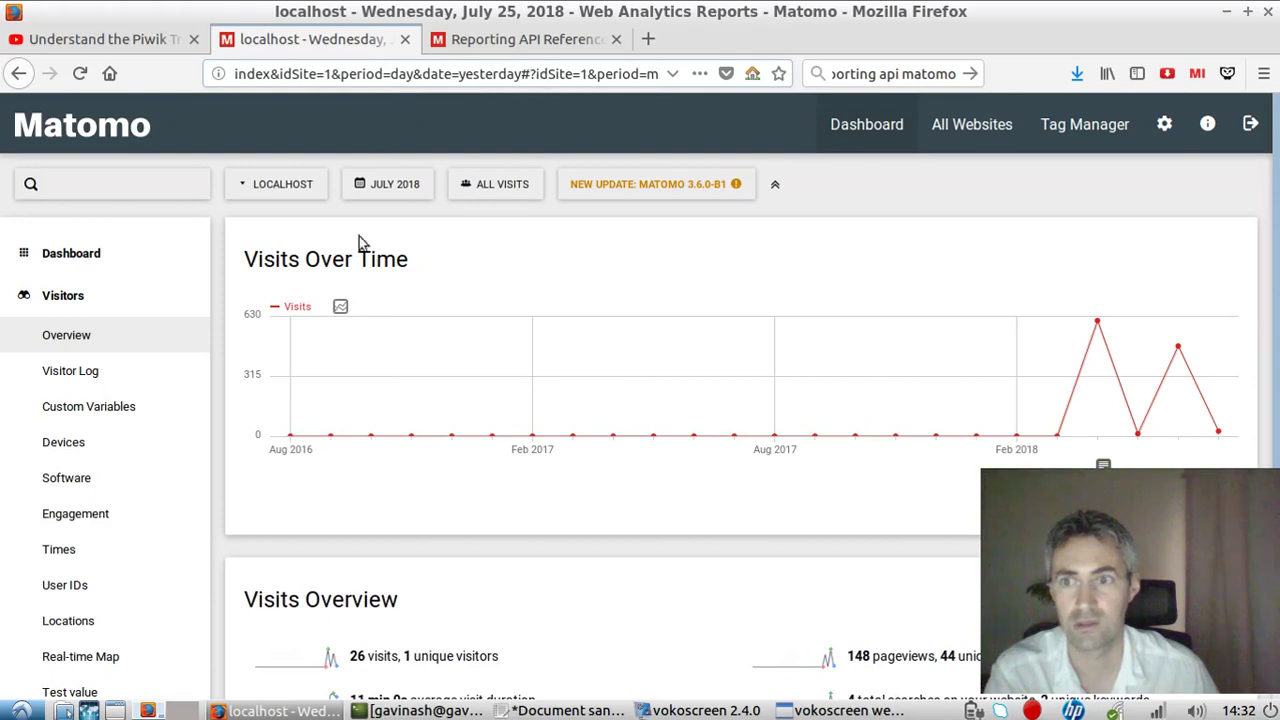
left_click(100, 451)
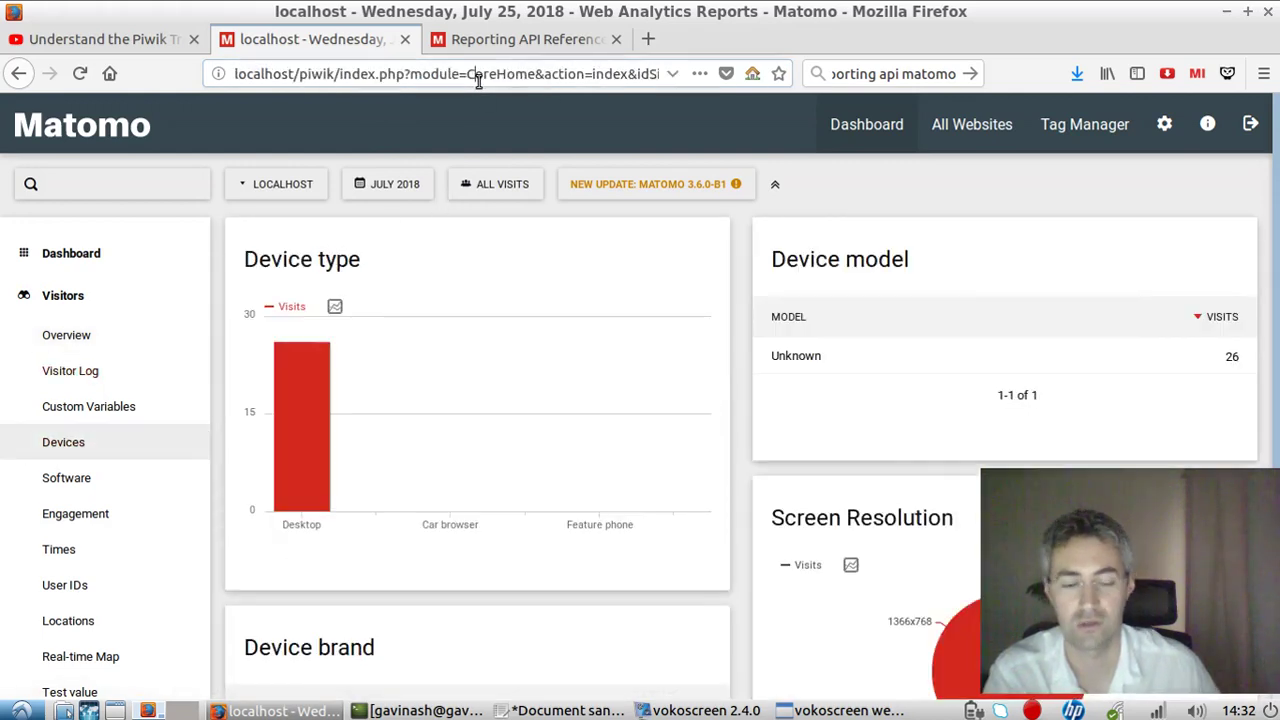
key("Right")
key("Right")
key("Right")
key("Right")
key("Right")
key("Right")
key("Right")
key("Right")
key("Right")
key("Right")
key("Right")
key("Right")
key("Right")
key("Right")
key("Right")
key("Right")
key("Right")
key("Right")
key("Right")
key("Right")
key("Right")
key("Right")
key("Right")
key("Right")
key("Right")
key("Right")
key("Right")
key("Right")
key("Right")
key("Right")
key("Right")
key("Right")
key("Right")
key("Right")
key("Right")
key("Right")
key("Right")
key("Right")
key("Right")
key("Right")
key("Right")
key("Right")
key("Right")
key("Right")
key("Right")
key("Right")
key("Right")
key("Right")
key("Right")
key("Right")
key("Right")
key("Right")
key("Right")
key("Right")
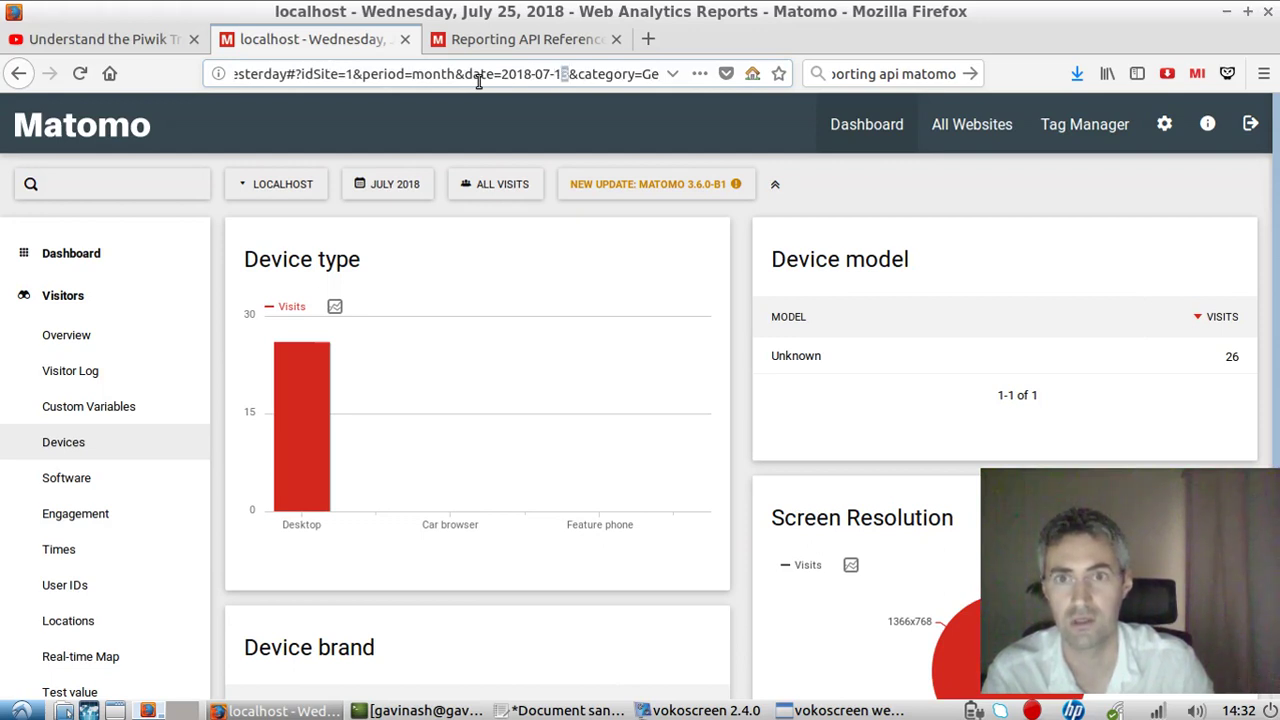
key("shift+Left")
key("shift+Left")
key("shift+Left")
key("shift+Left")
key("shift+Left")
key("shift+Left")
key("shift+Left")
key("shift+Left")
key("shift+Left")
key("shift+Left")
key("shift+Left")
key("shift+Left")
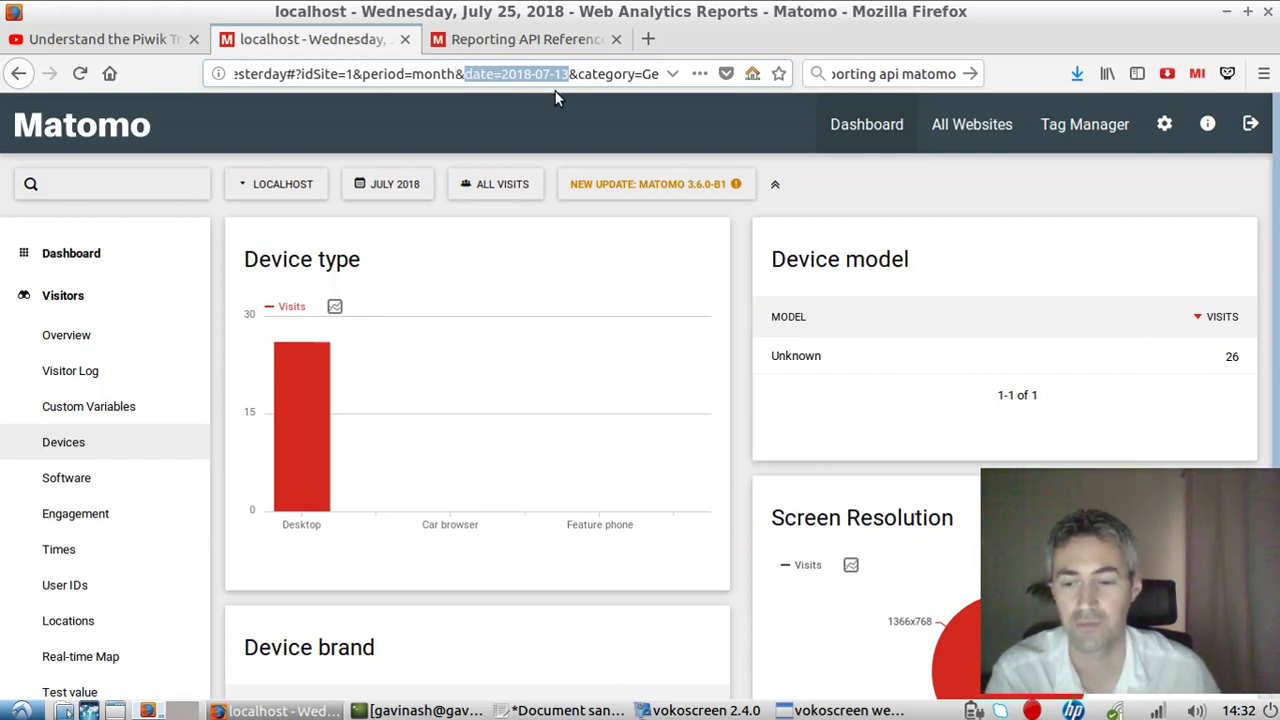
left_click(530, 72)
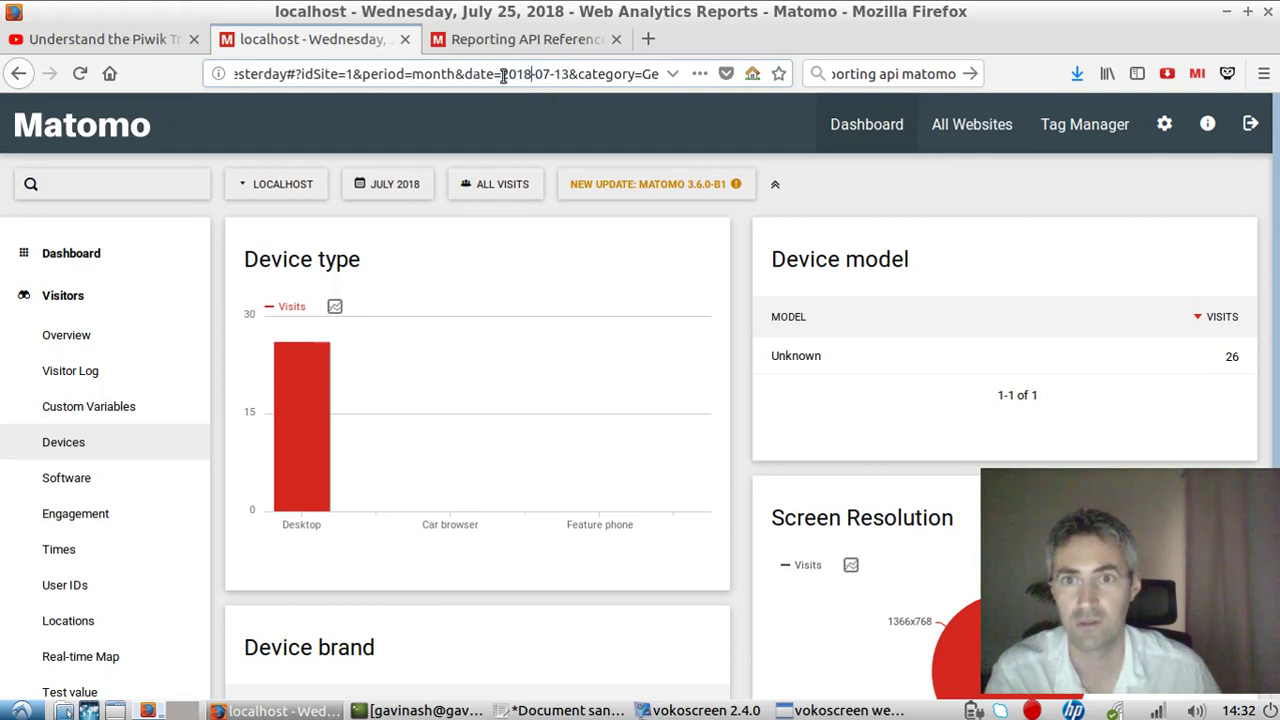
left_click_drag(503, 74, 568, 74)
key("ctrl+c")
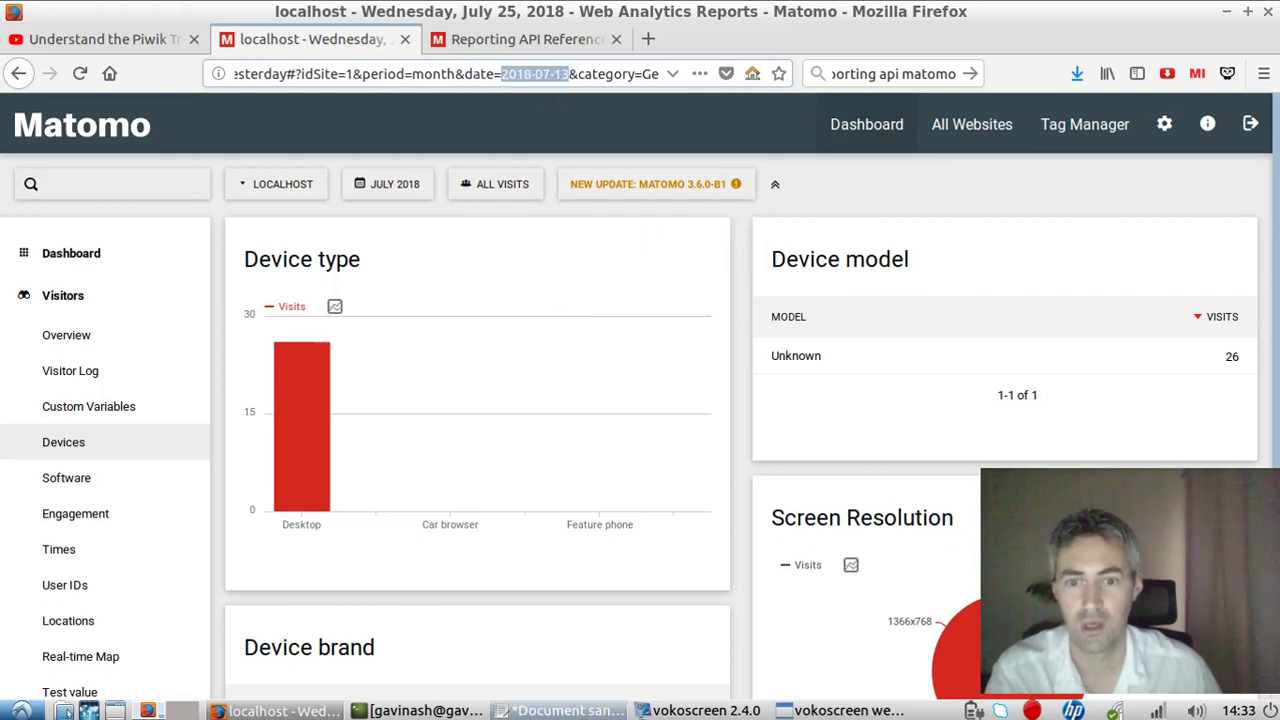
key("alt+Tab")
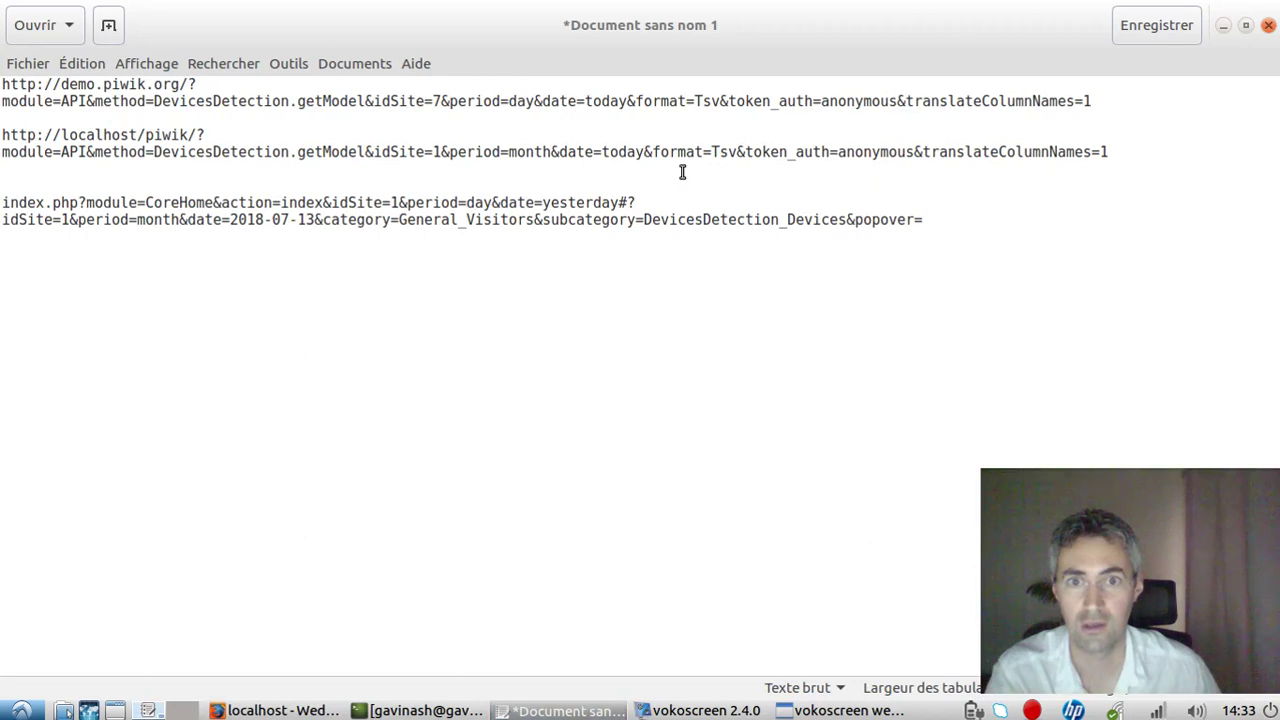
Replace 'today' with 2018-07-13 in the localhost URL and delete the 'anonymous' token_auth value.
double_click(604, 151)
key("ctrl+v")
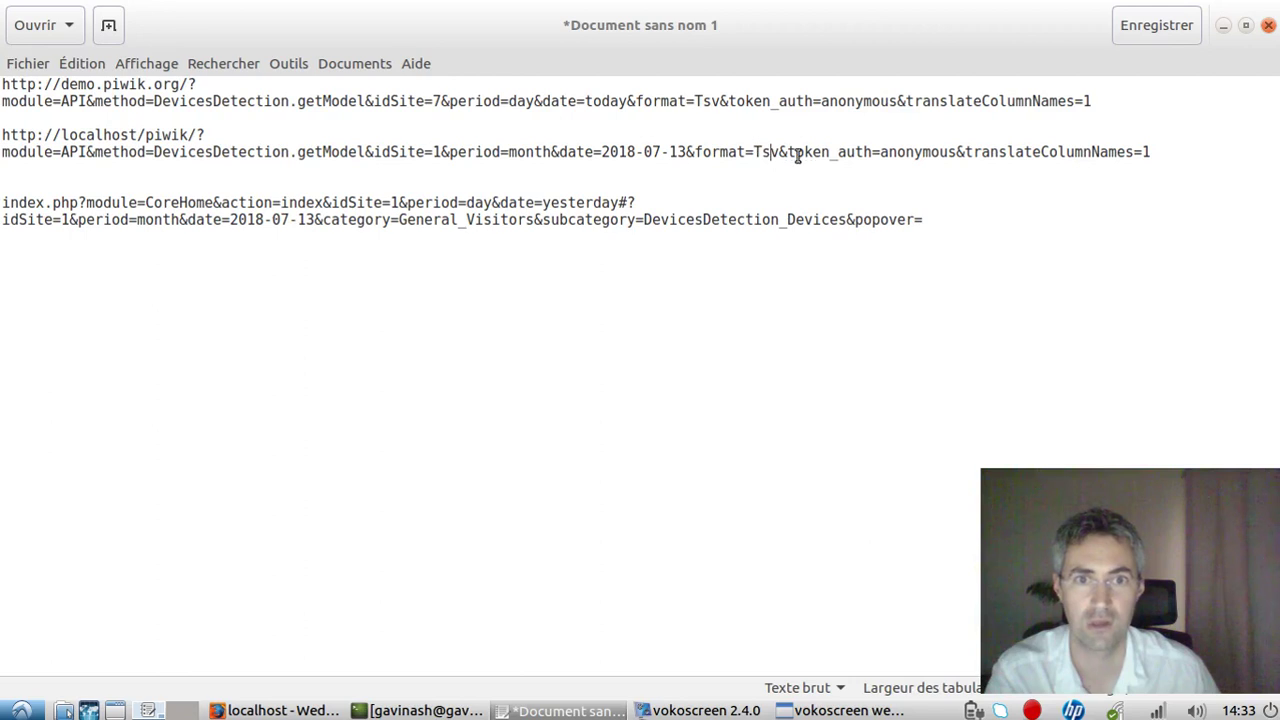
left_click_drag(879, 152, 958, 151)
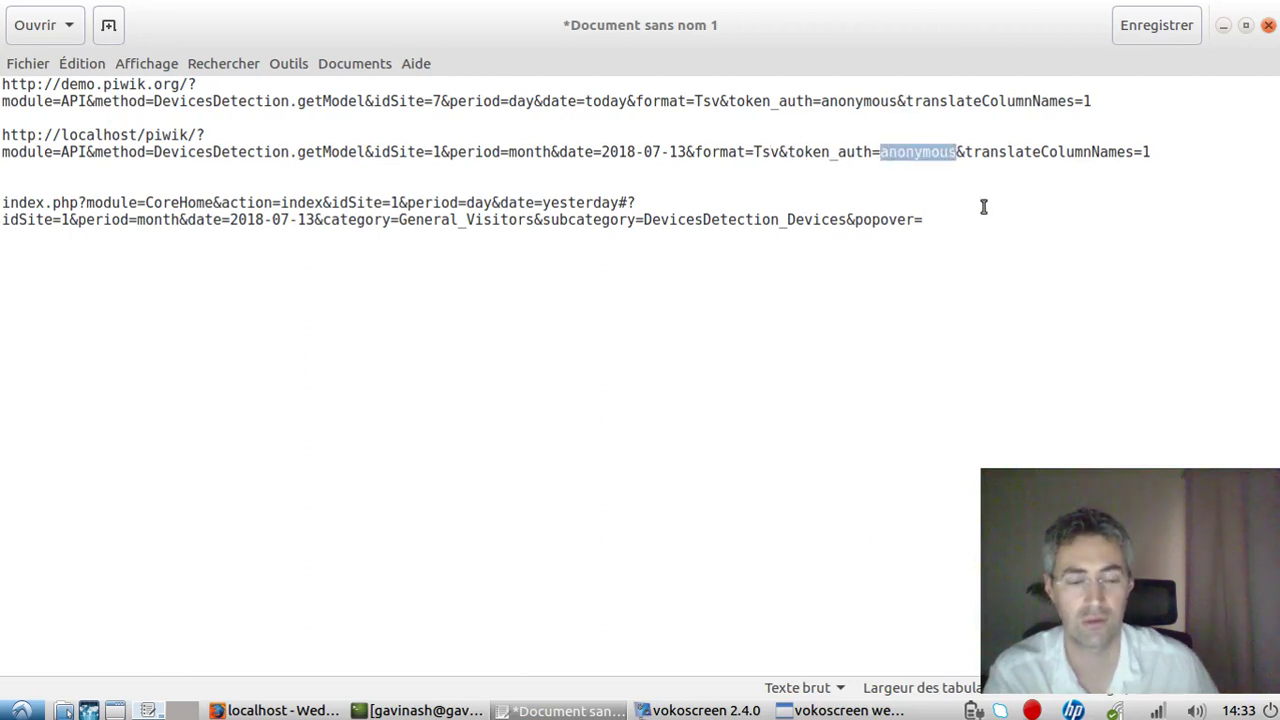
key("BackSpace")
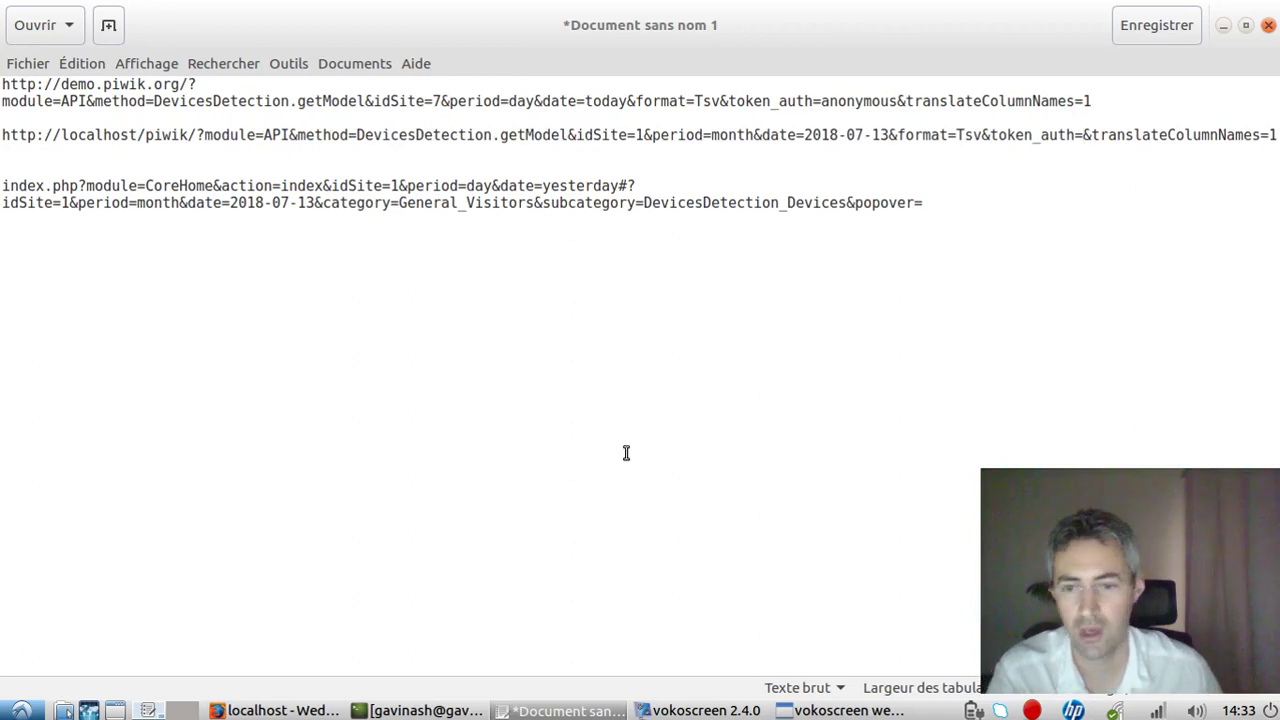
left_click(275, 710)
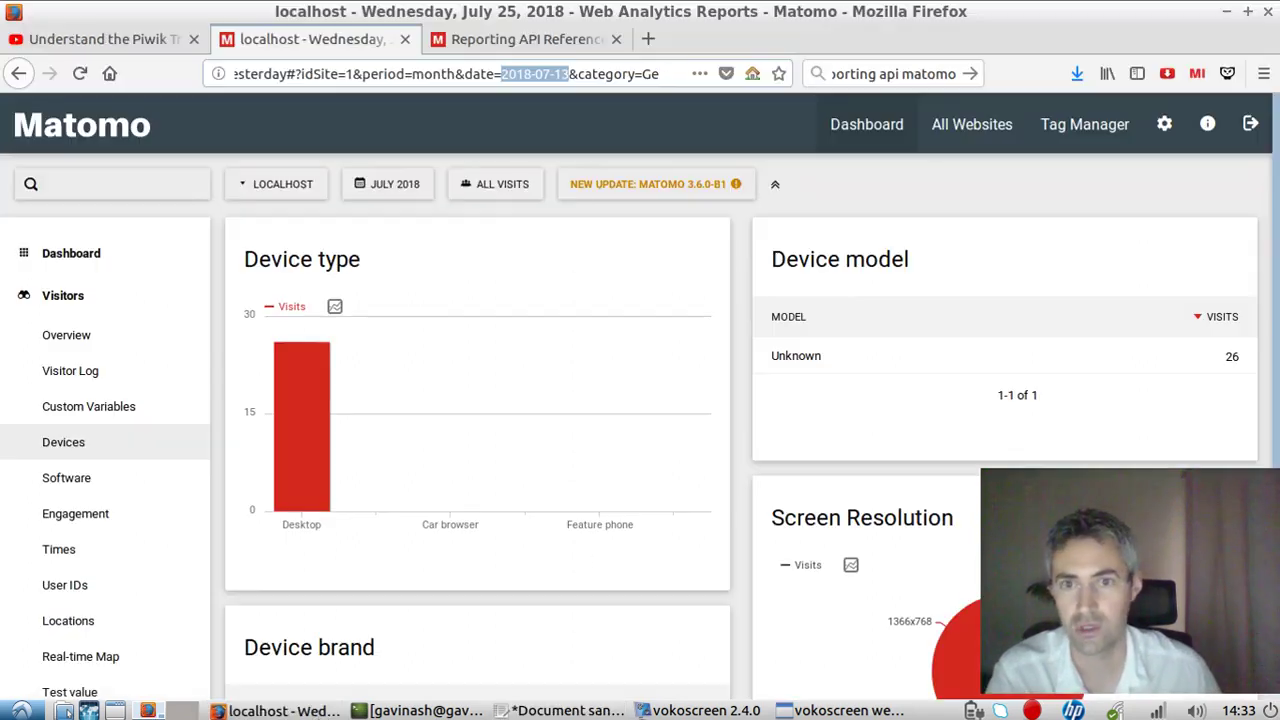
Go to Administration > Personal Settings and select the full API authentication token.
left_click(1165, 126)
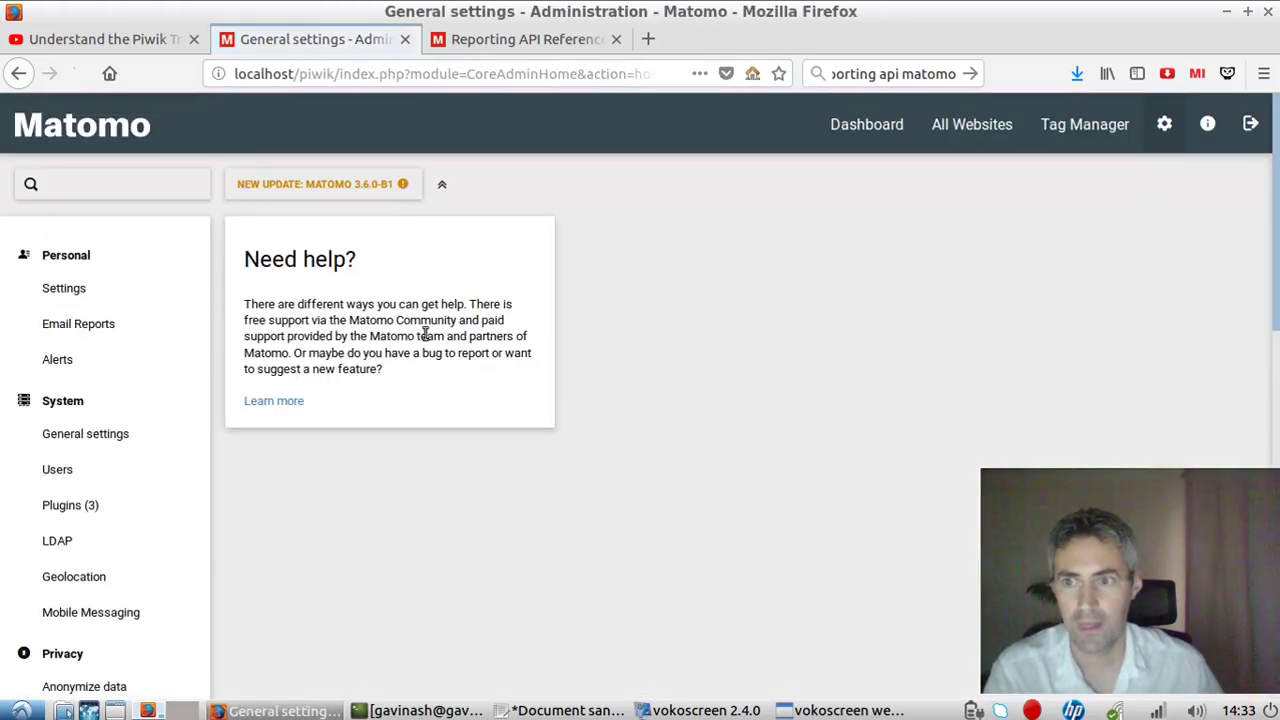
scroll(90, 500, "down", 5)
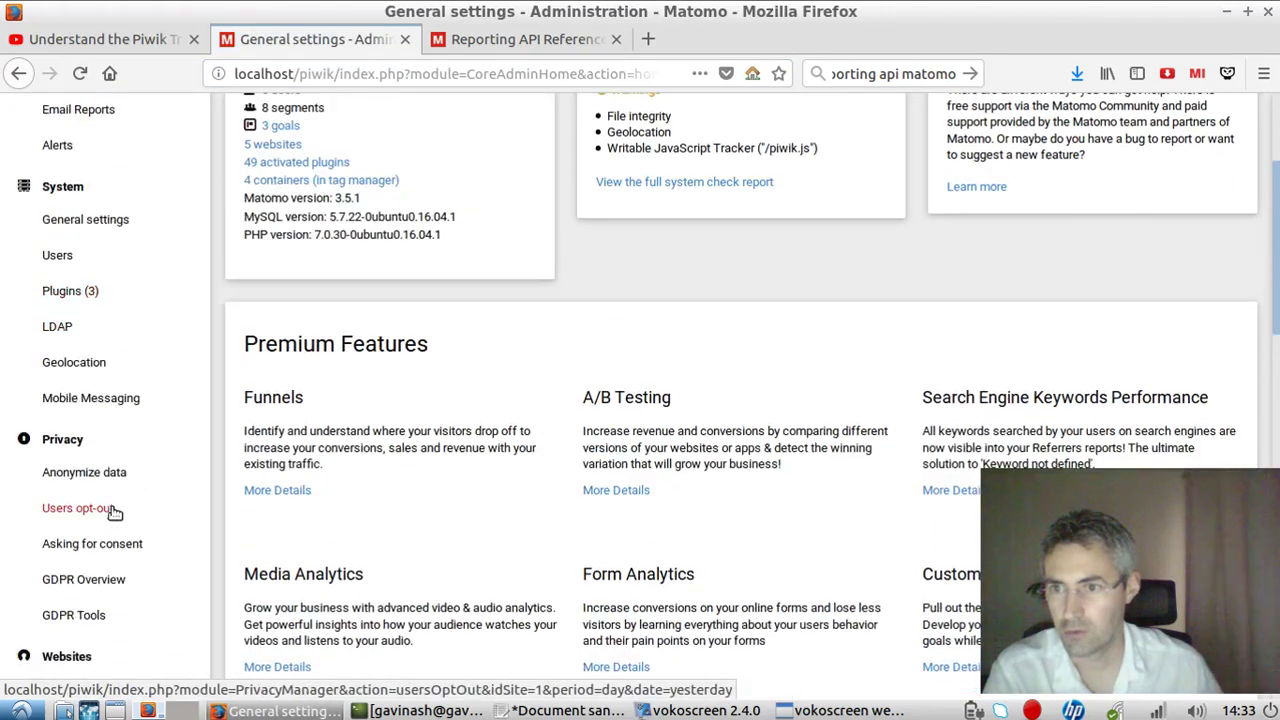
scroll(135, 285, "up", 5)
scroll(135, 285, "up", 1)
left_click(97, 289)
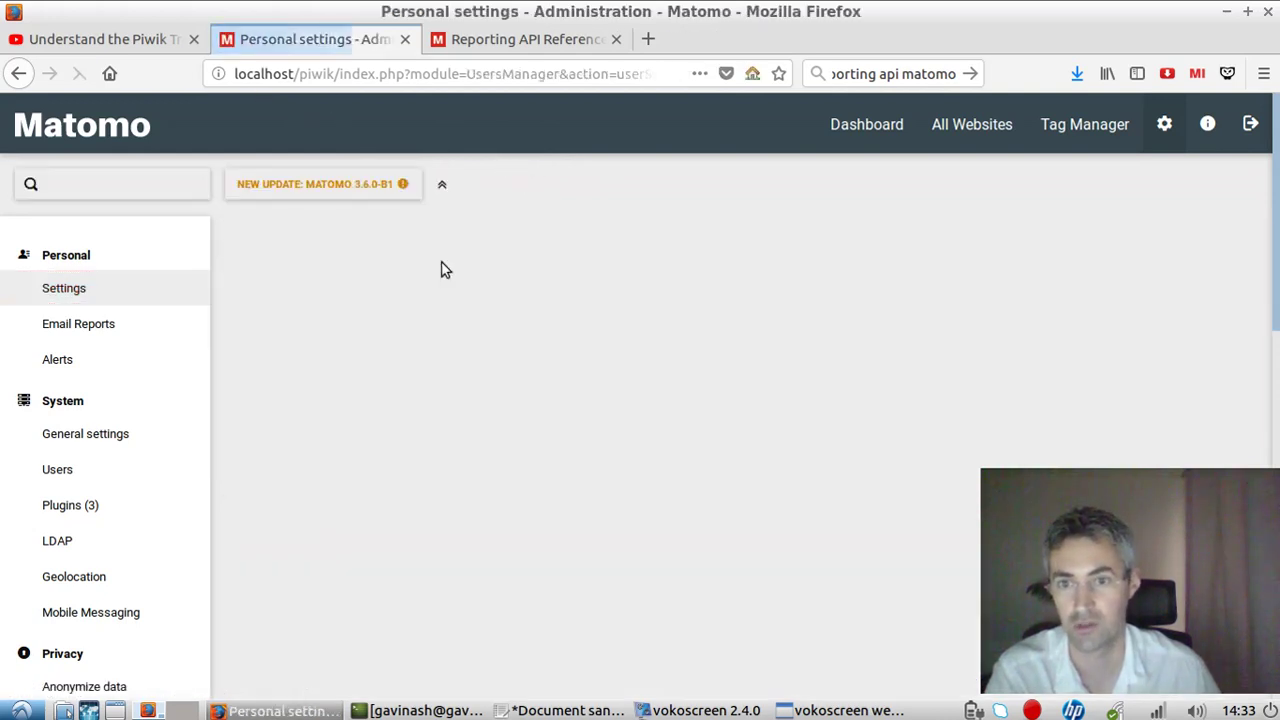
scroll(466, 499, "down", 6)
scroll(468, 488, "down", 10)
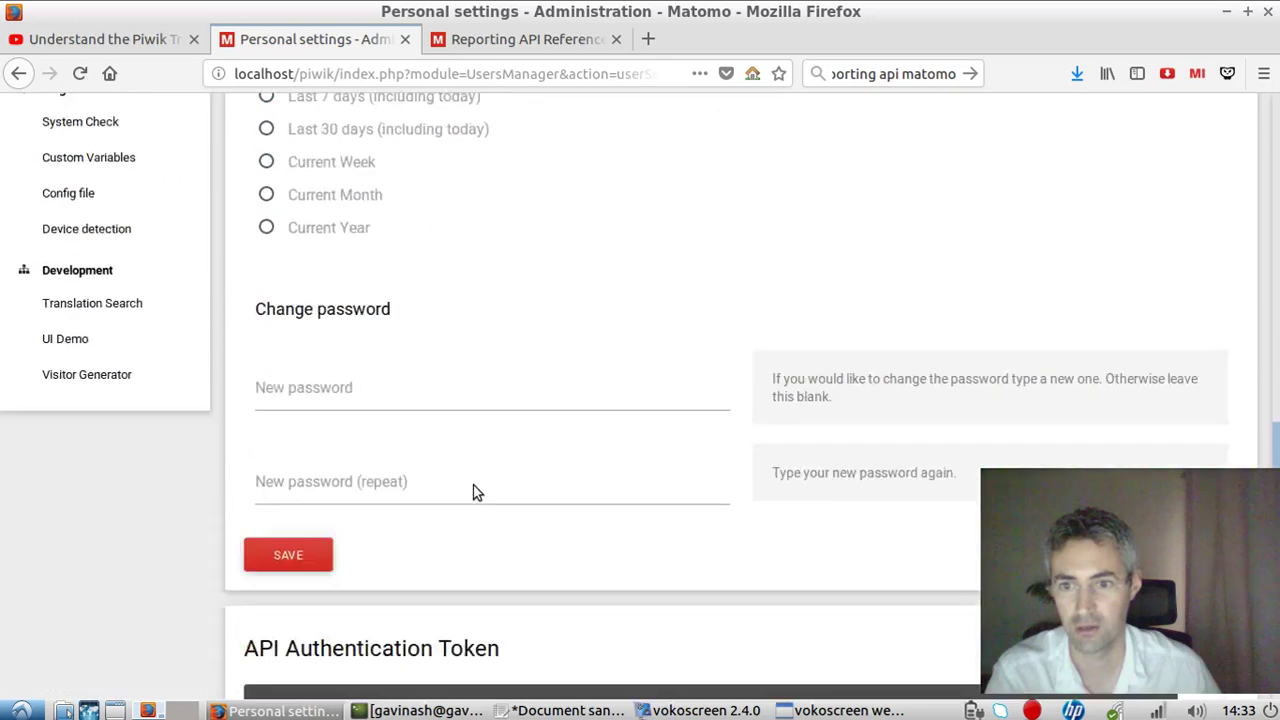
scroll(794, 466, "down", 3)
left_click(637, 306)
key("ctrl+c")
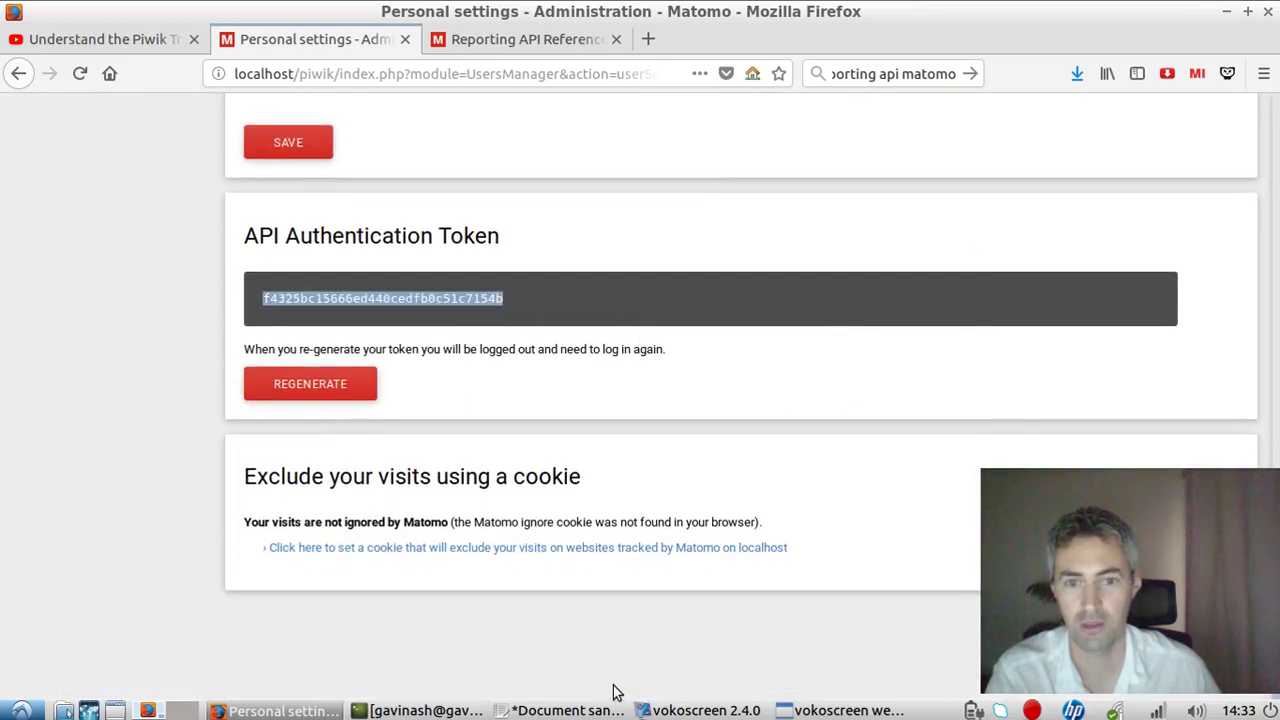
left_click(585, 710)
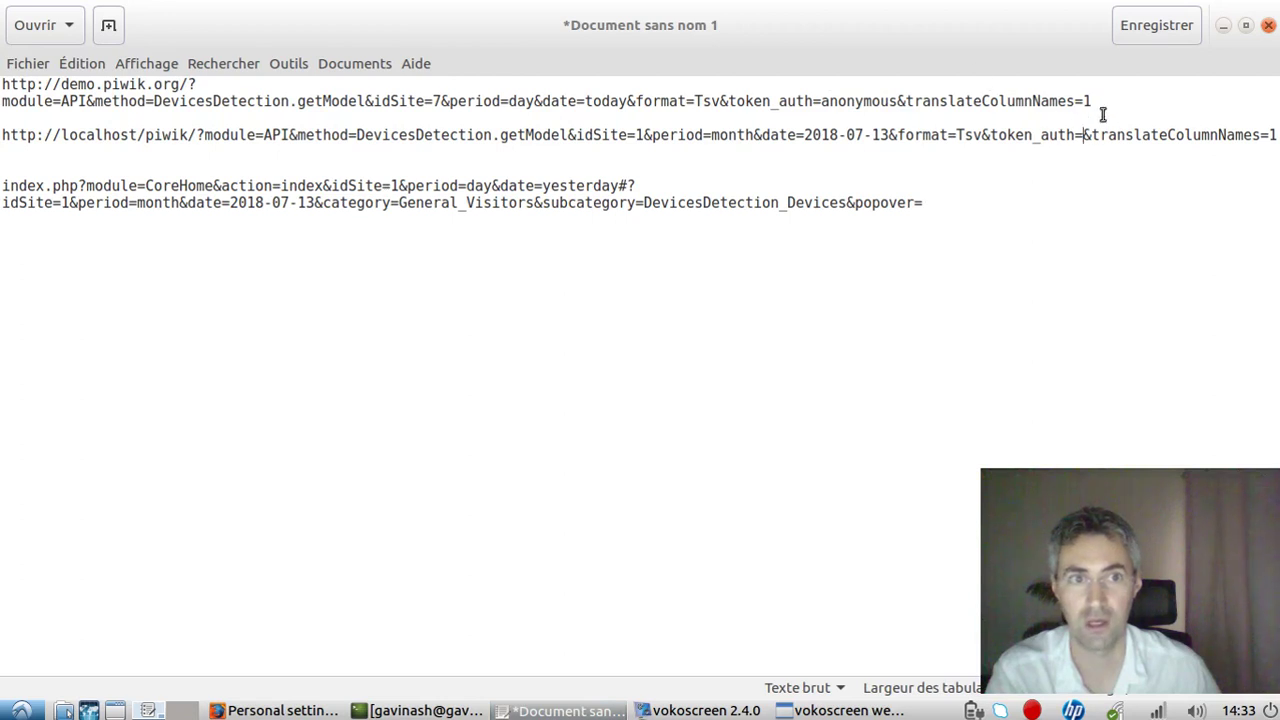
Paste the token after token_auth= and walk through the URL's base address, getModel and period parts.
key("ctrl+v")
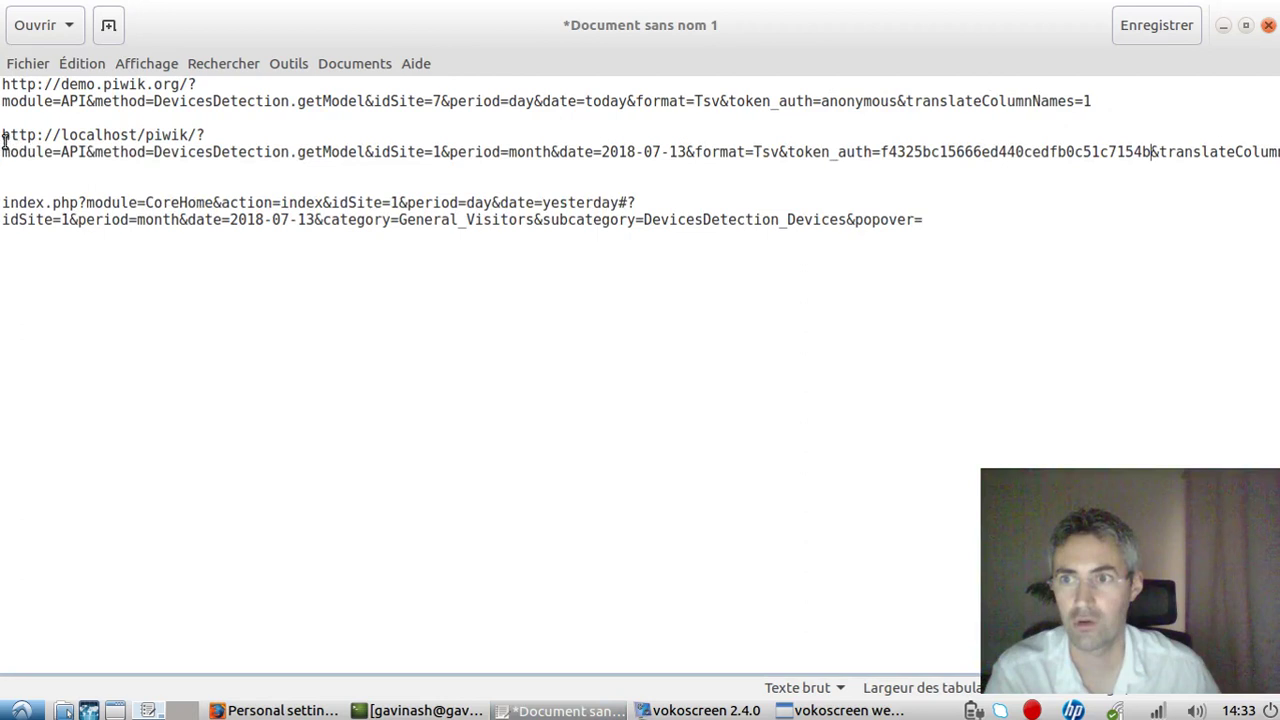
left_click_drag(4, 137, 190, 132)
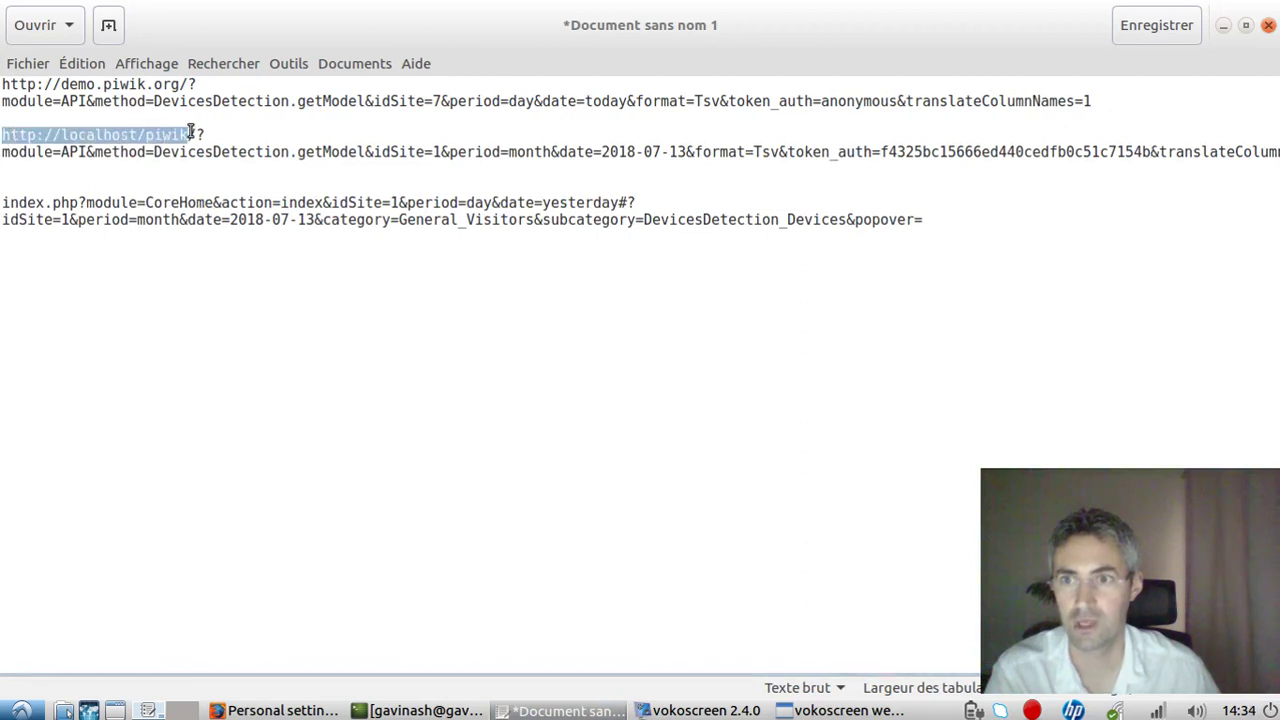
left_click(98, 152)
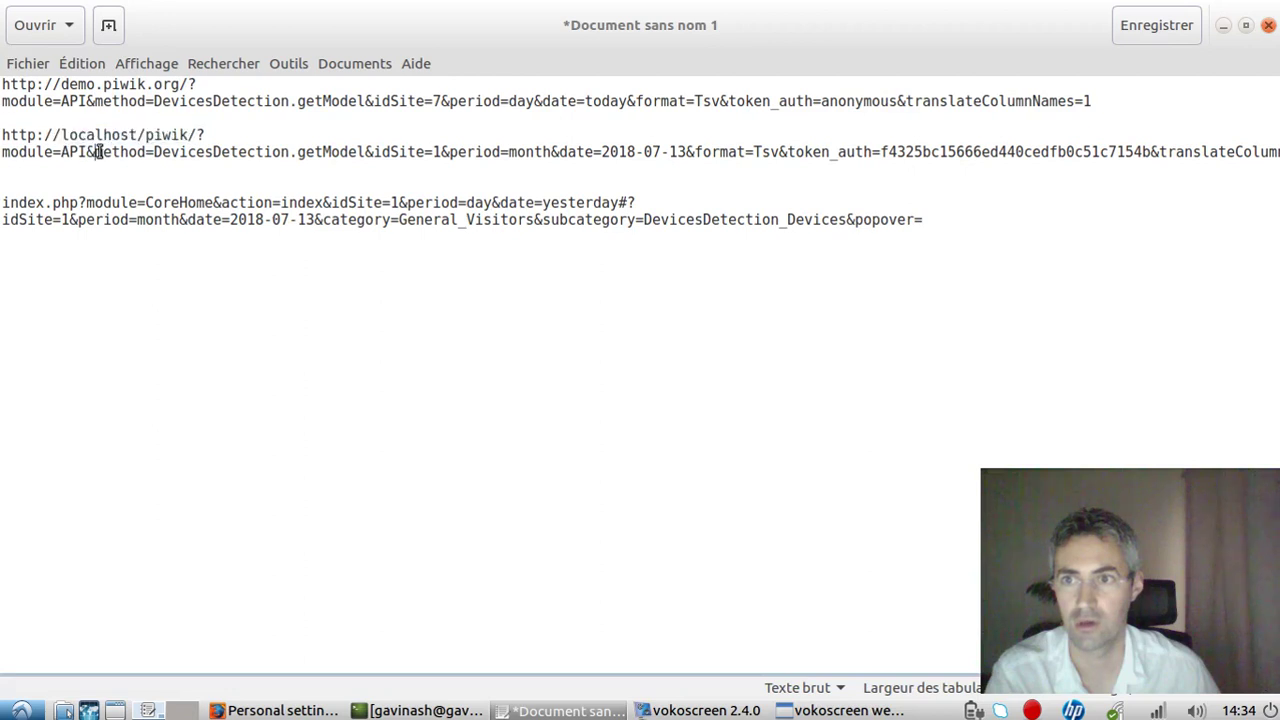
left_click_drag(101, 152, 441, 152)
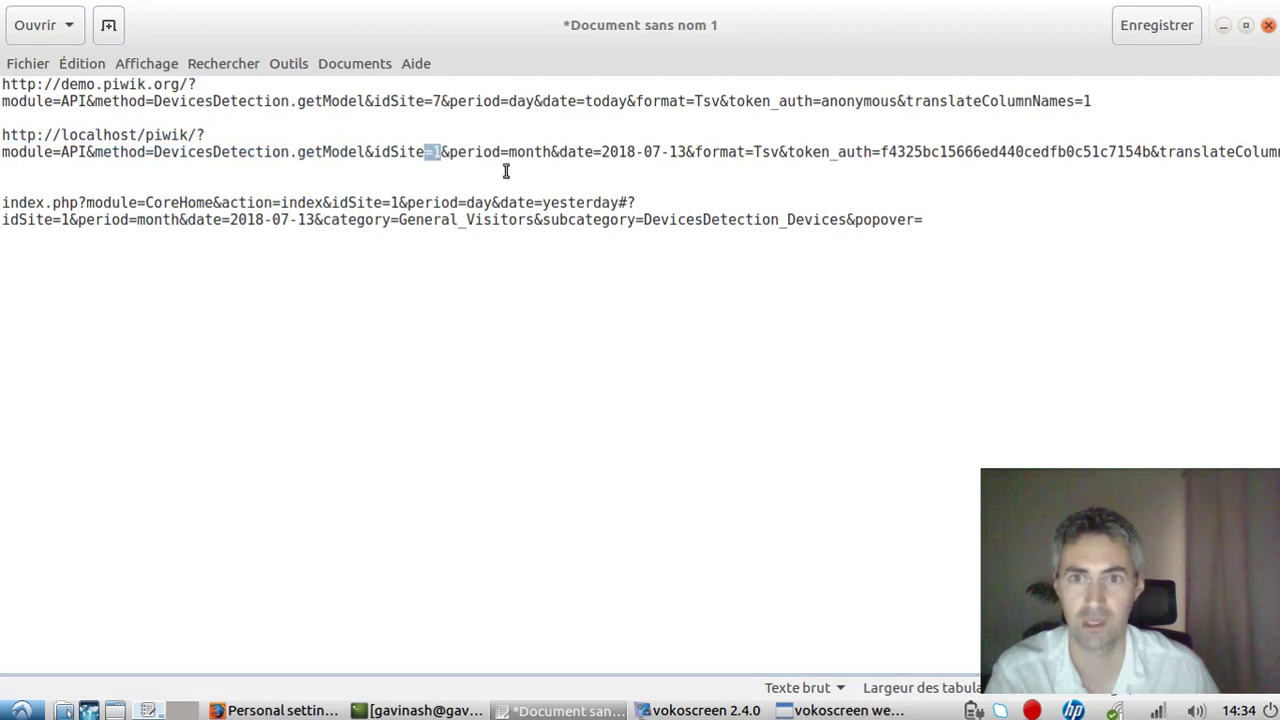
left_click_drag(458, 152, 688, 152)
left_click(603, 152)
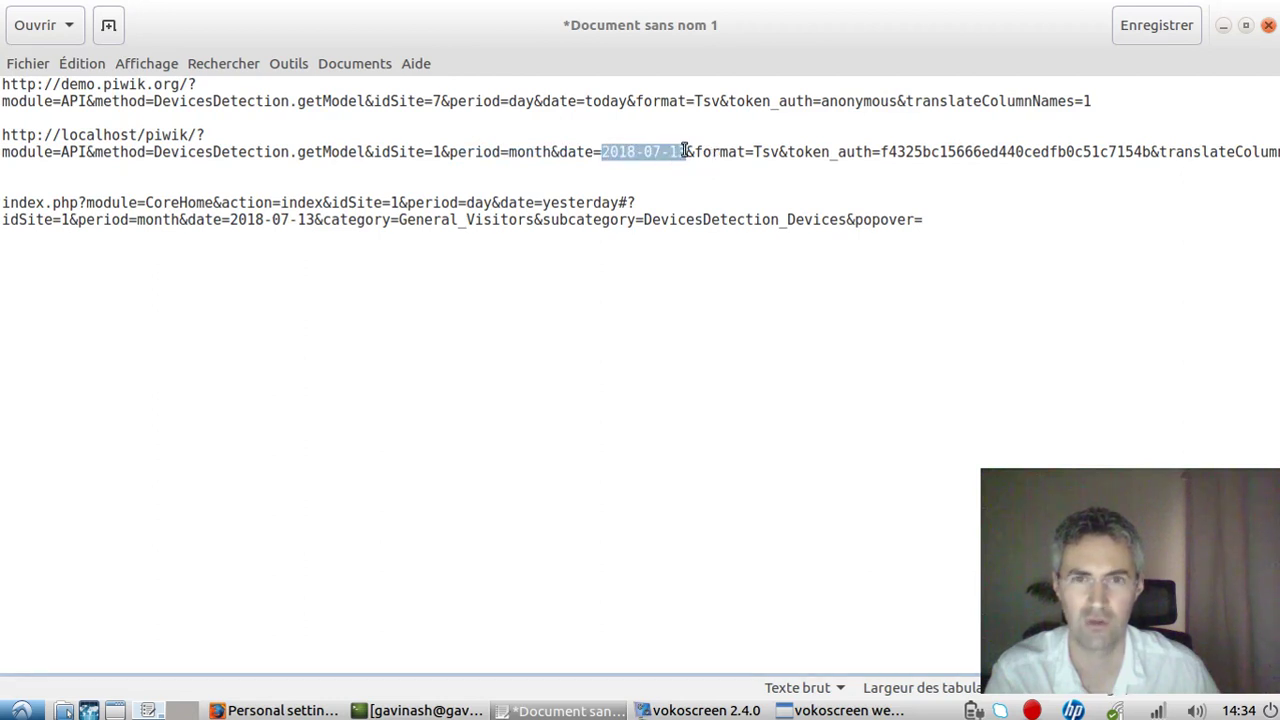
left_click(670, 152)
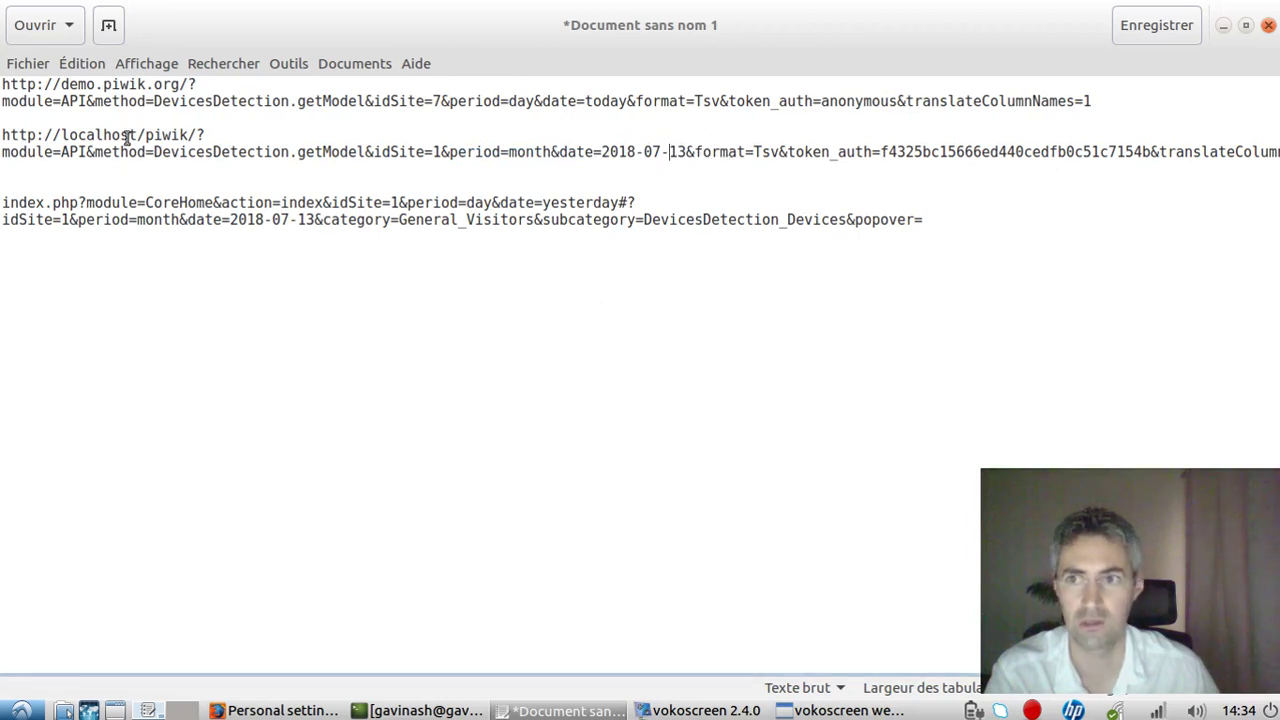
Load the full localhost API URL in a new Firefox tab and open the CSV in Gnumeric.
left_click_drag(3, 140, 26, 138)
left_click_drag(1149, 150, 3, 140)
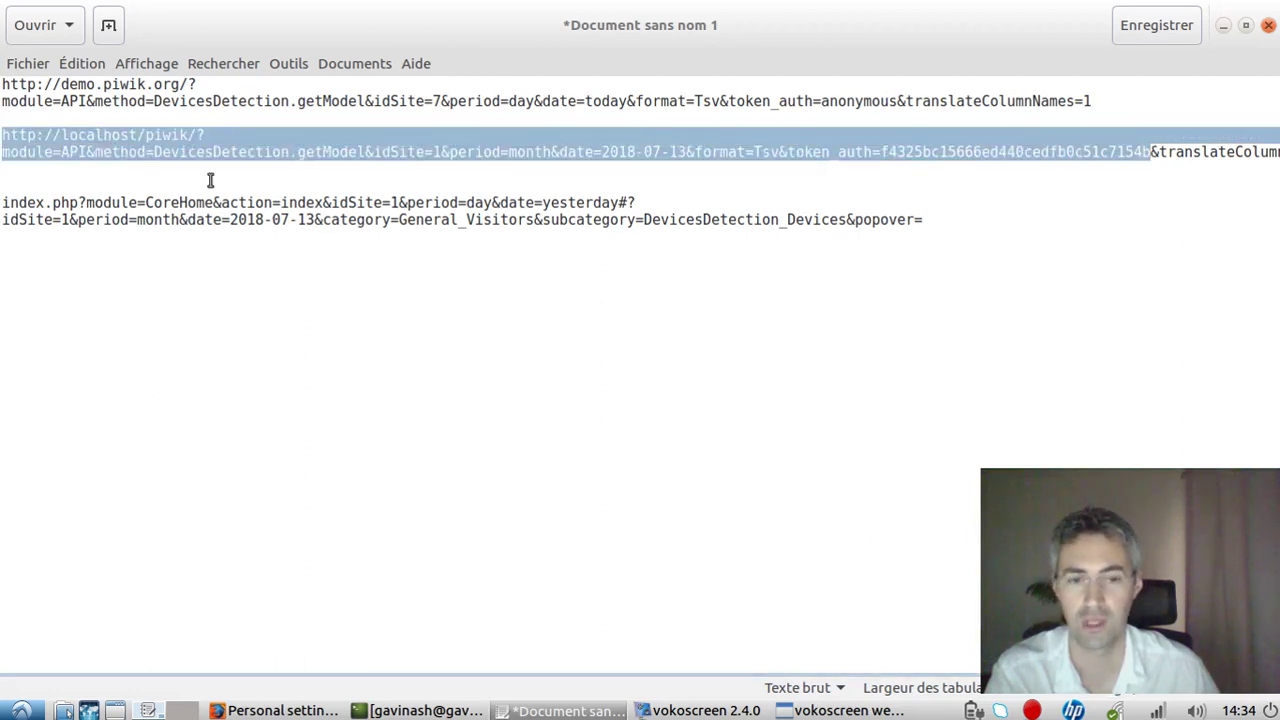
left_click(275, 710)
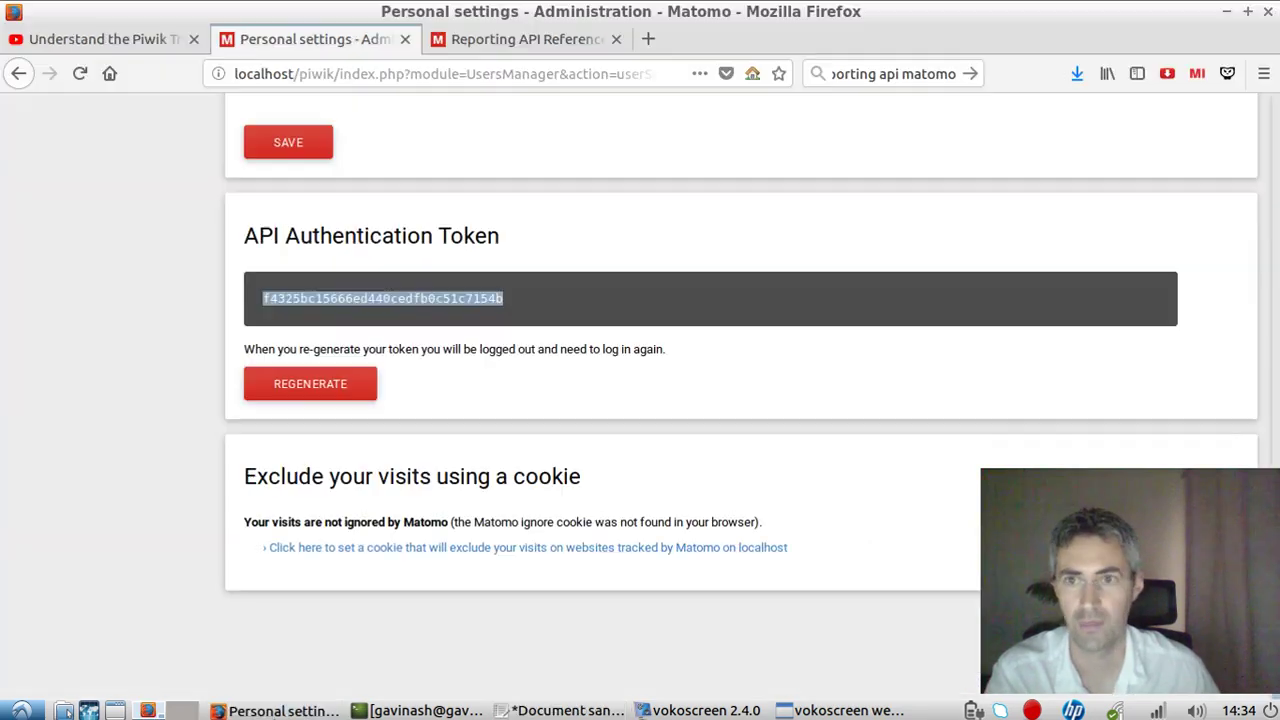
left_click(648, 40)
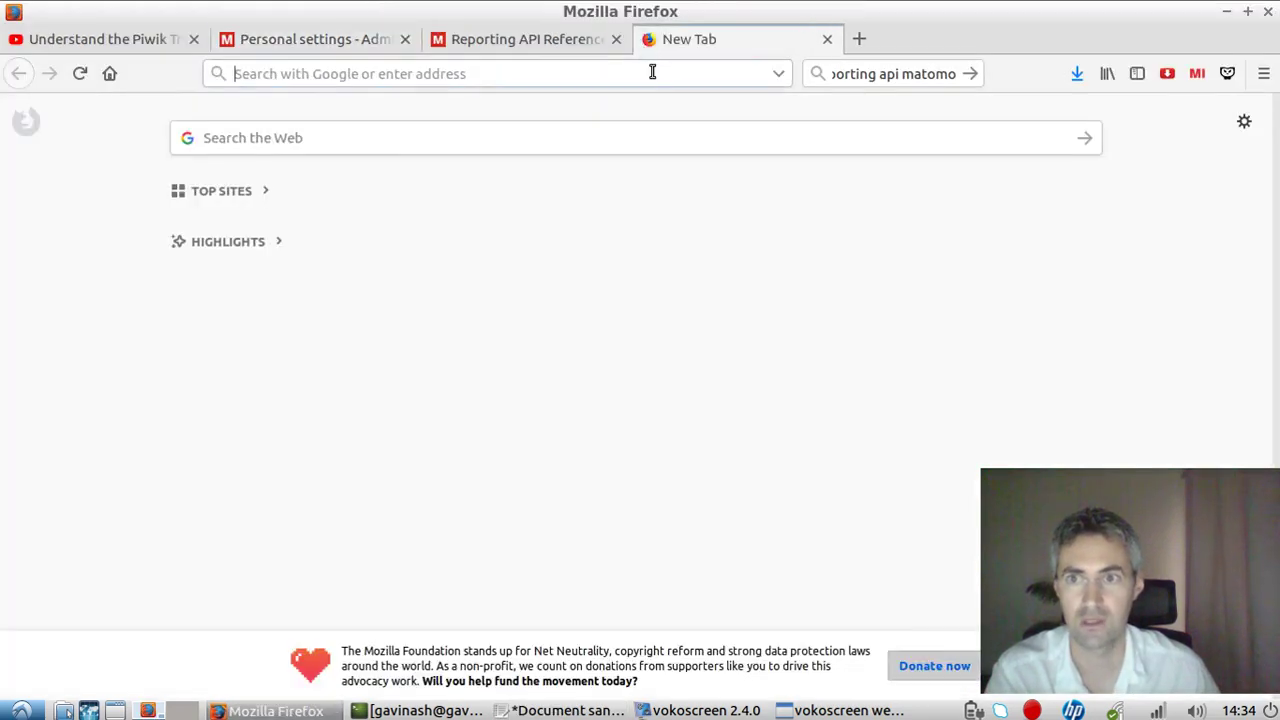
type("http://localhost/piwik/?module=API&method=DevicesDetection.getModel&idSite=1&period=month&date=2018-07-13&format=Tsv&token_auth=f4325bc15666ed440cedfb0c51c7154b")
key("Return")
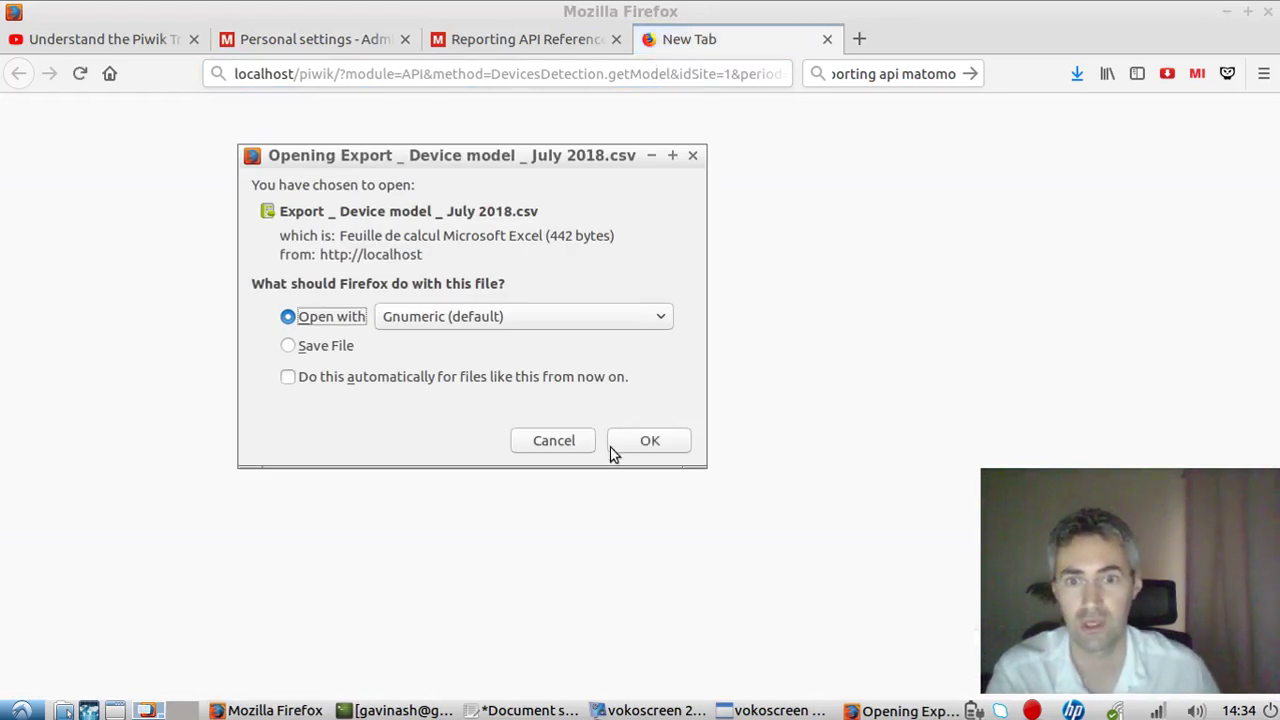
left_click(617, 440)
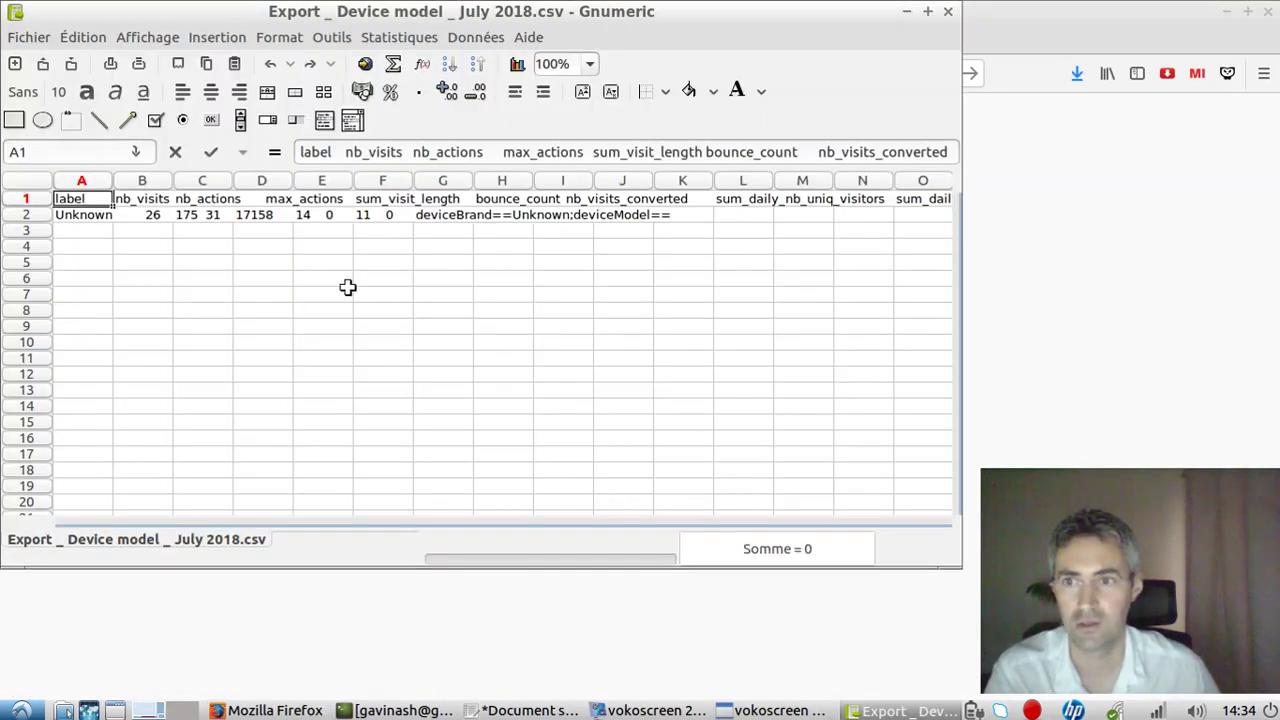
Widen column A and check that row 2 packs all its exported values into one cell.
left_click(165, 232)
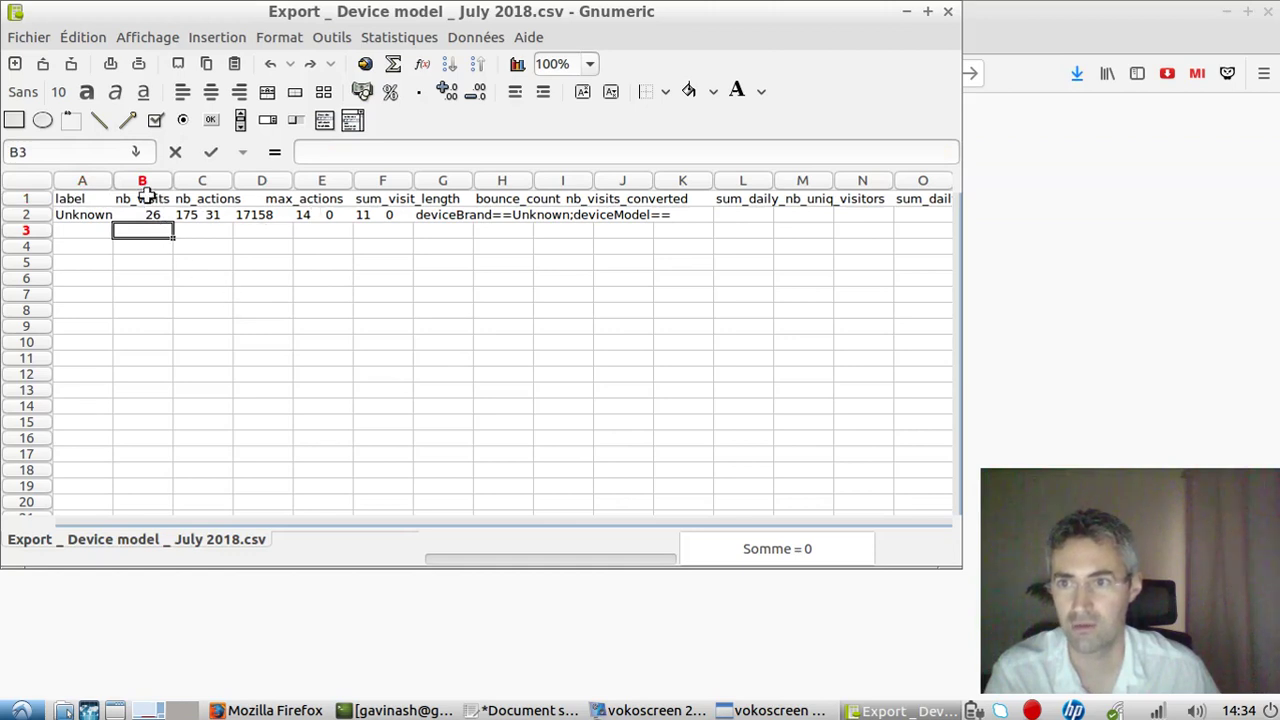
left_click_drag(113, 182, 117, 190)
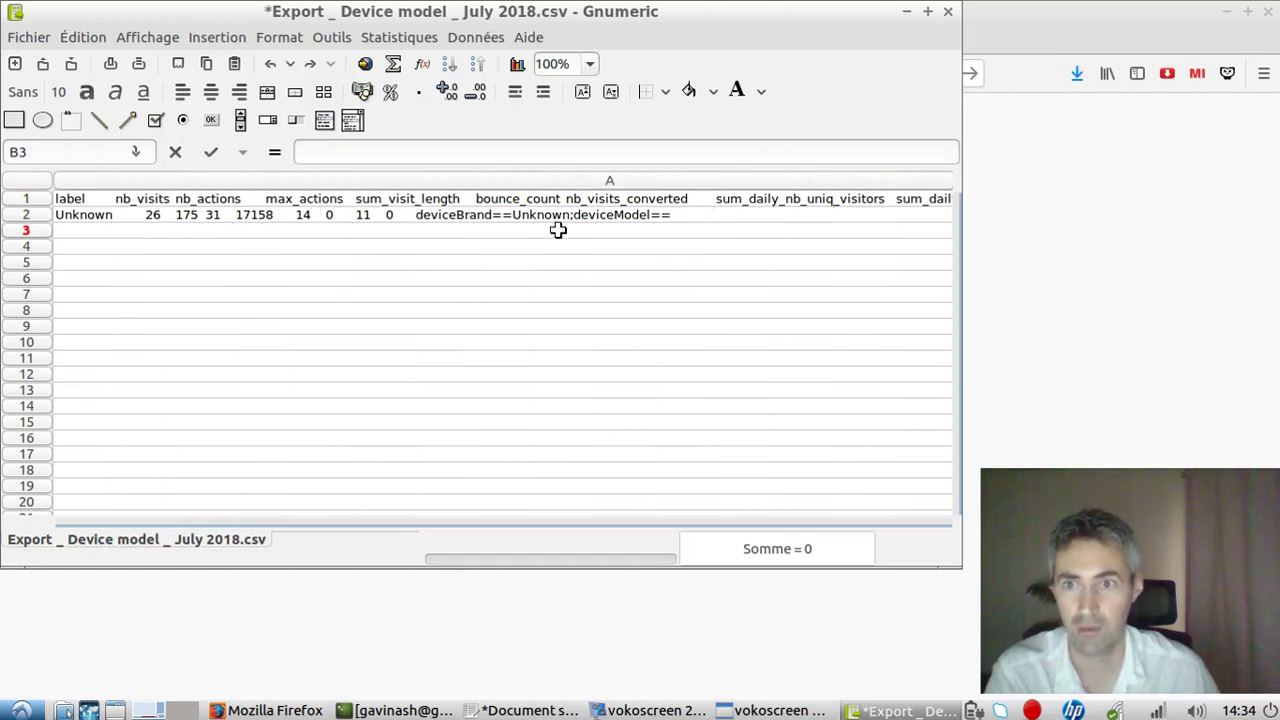
left_click(349, 219)
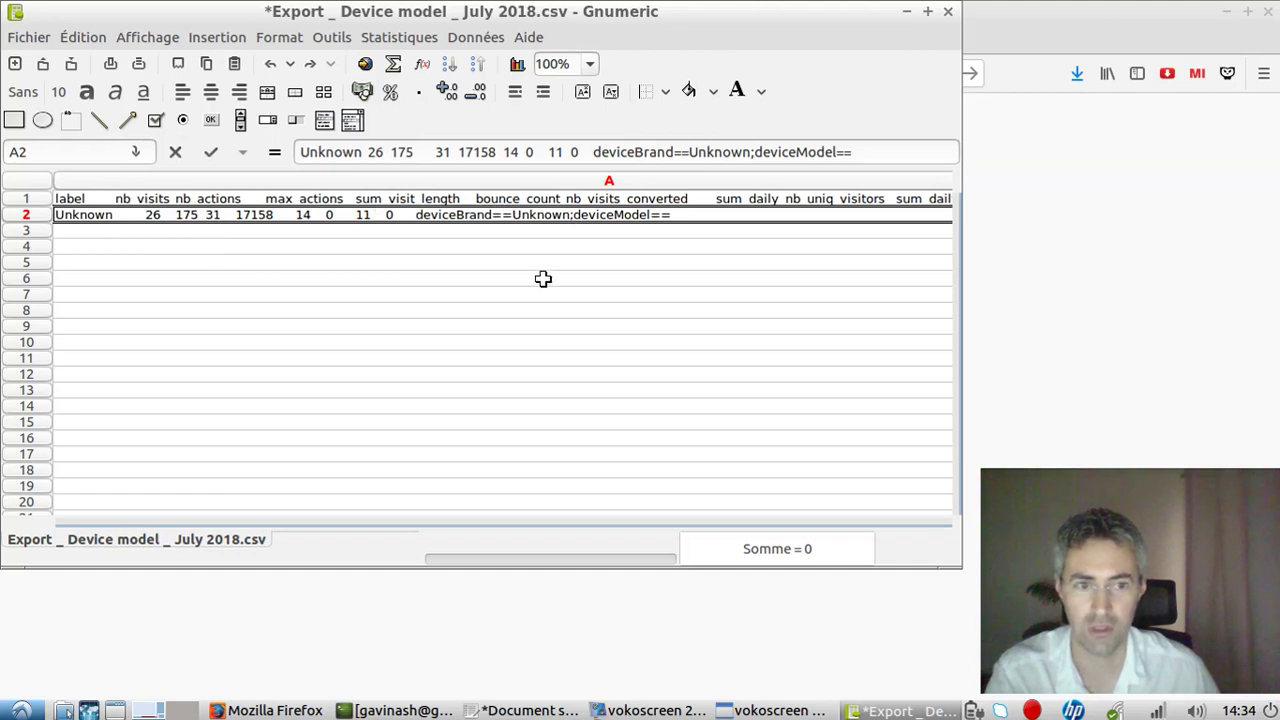
Return to the Reporting API Reference page in Firefox and clear the find-in-page search.
left_click(295, 711)
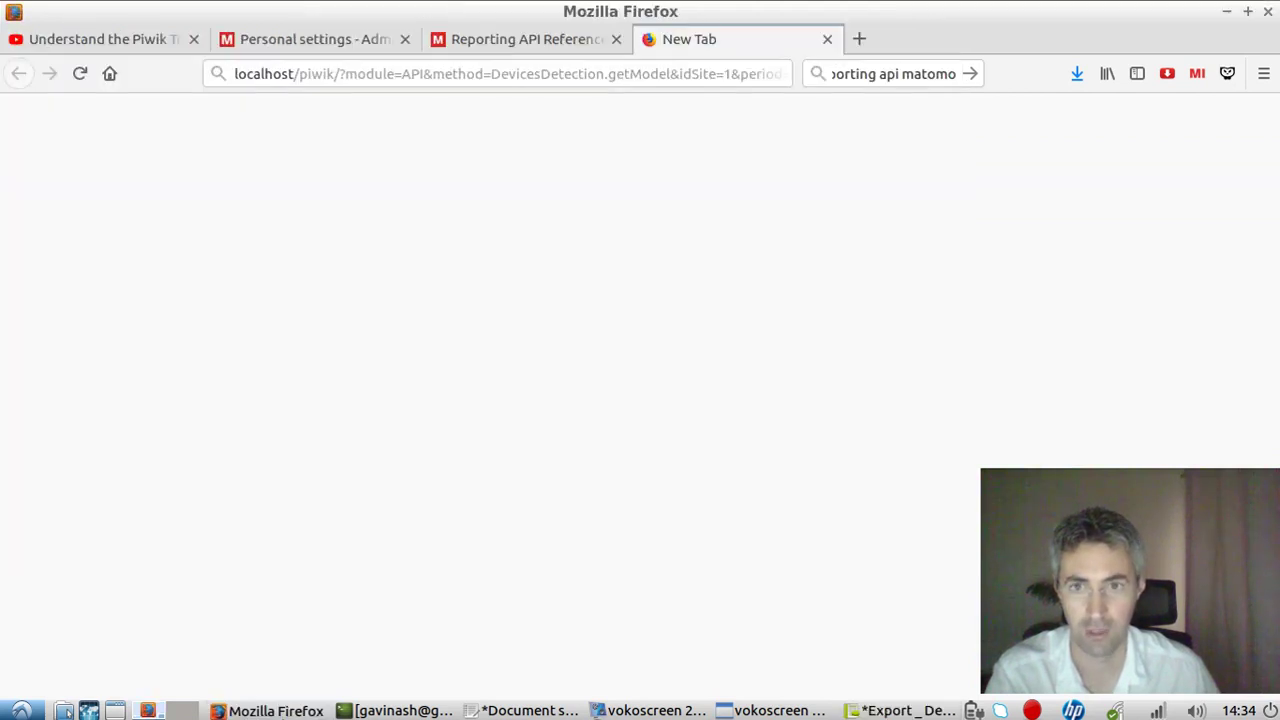
key("ctrl+Page_Up")
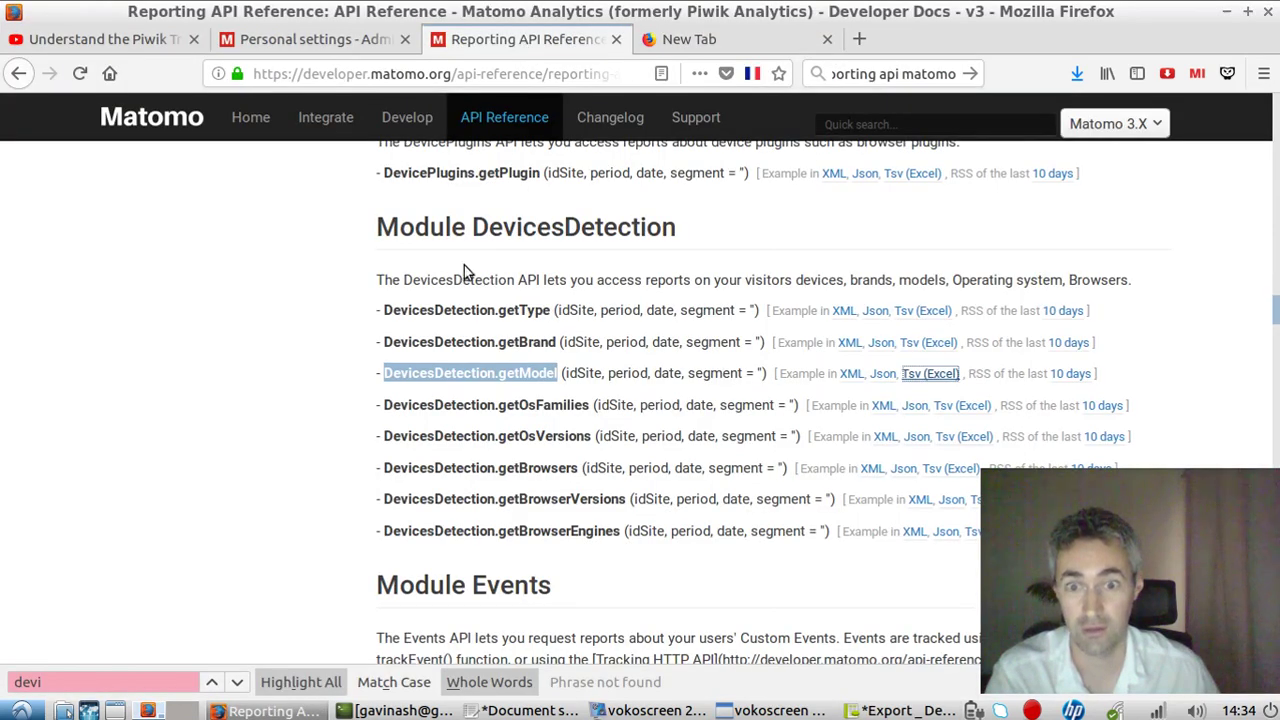
scroll(650, 390, "up", 7)
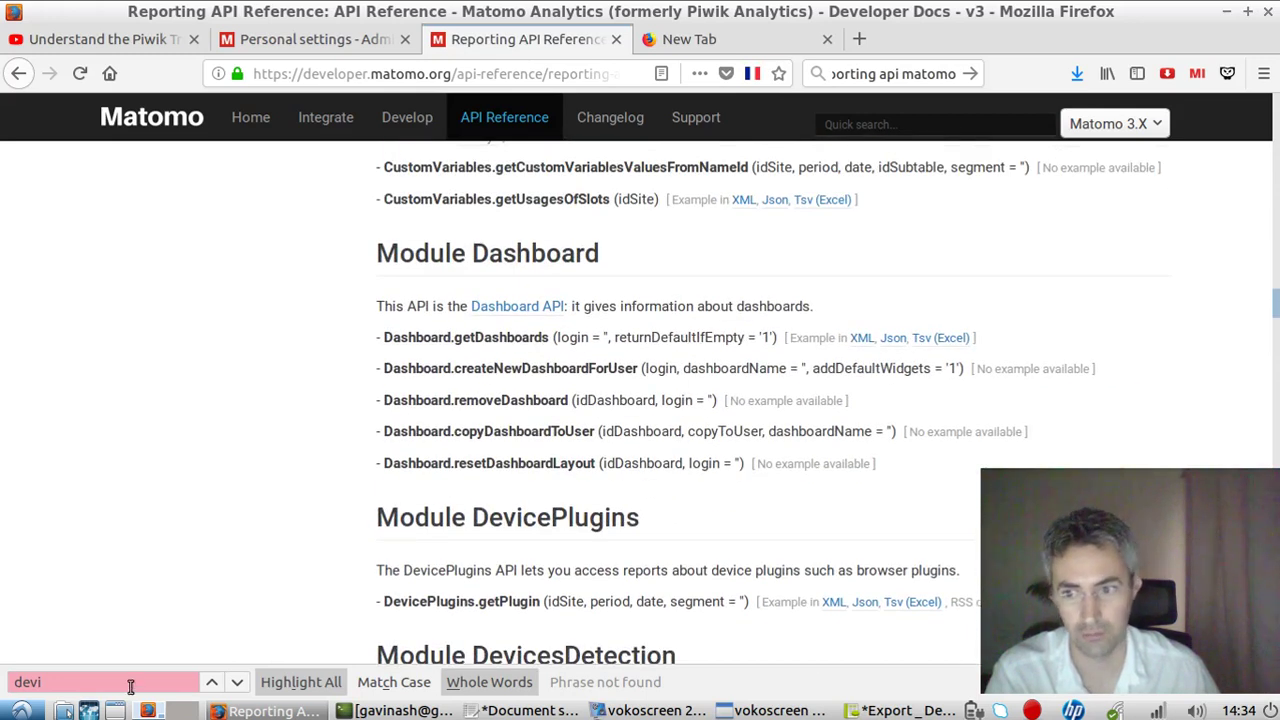
key("ctrl+f")
type("sh")
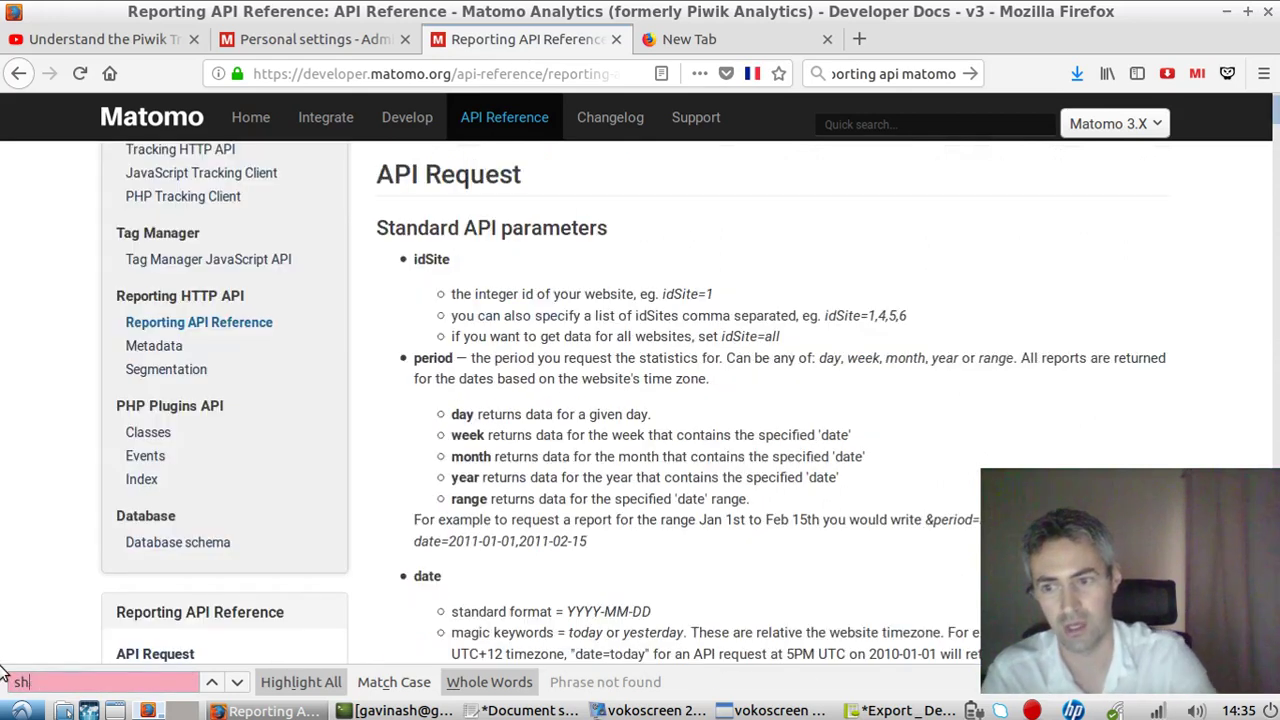
key("BackSpace")
key("BackSpace")
key("BackSpace")
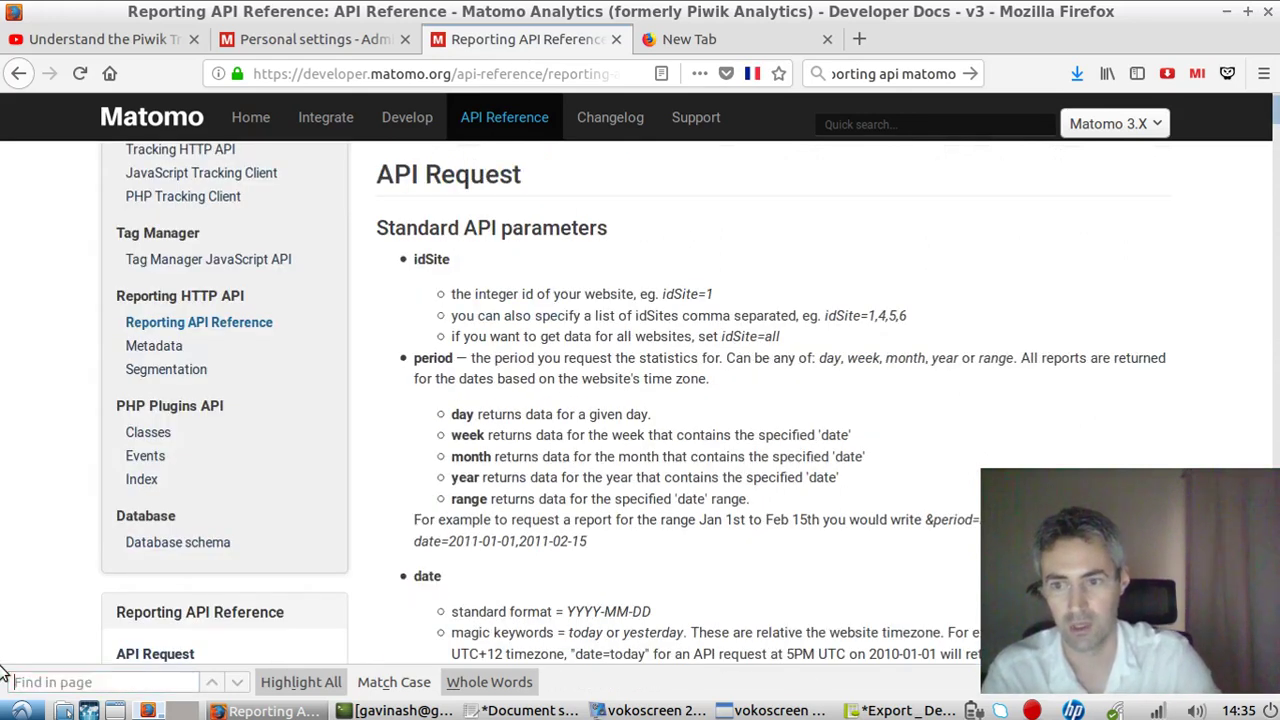
Scroll to Optional API parameters and highlight the showColumns parameter and its description.
scroll(632, 400, "down", 15)
scroll(632, 400, "down", 4)
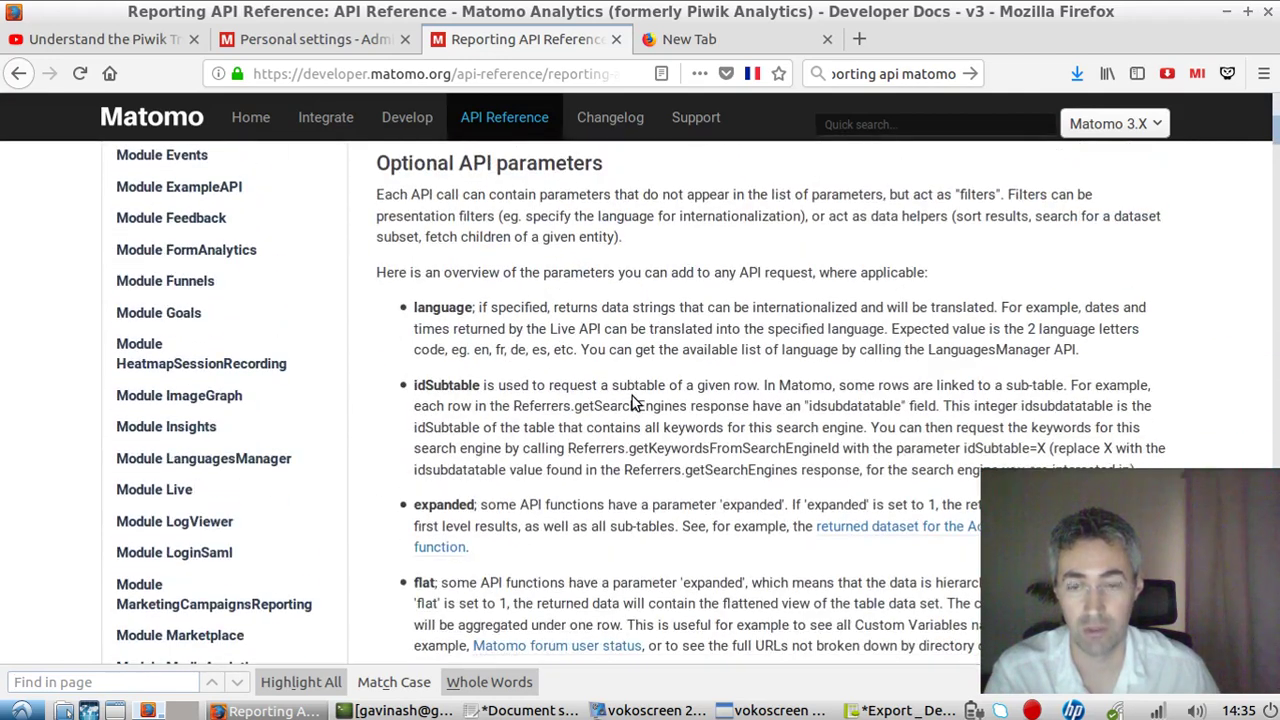
scroll(634, 355, "down", 7)
scroll(634, 355, "down", 7)
scroll(560, 330, "down", 6)
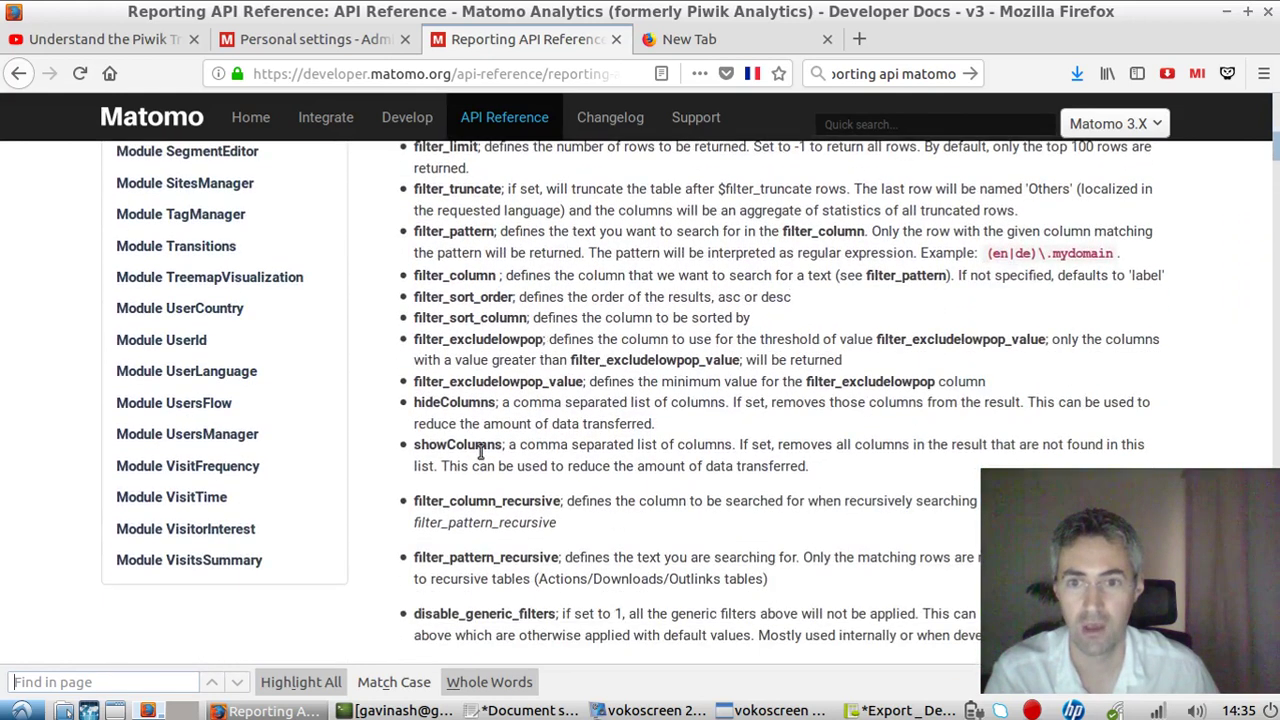
scroll(530, 398, "down", 1)
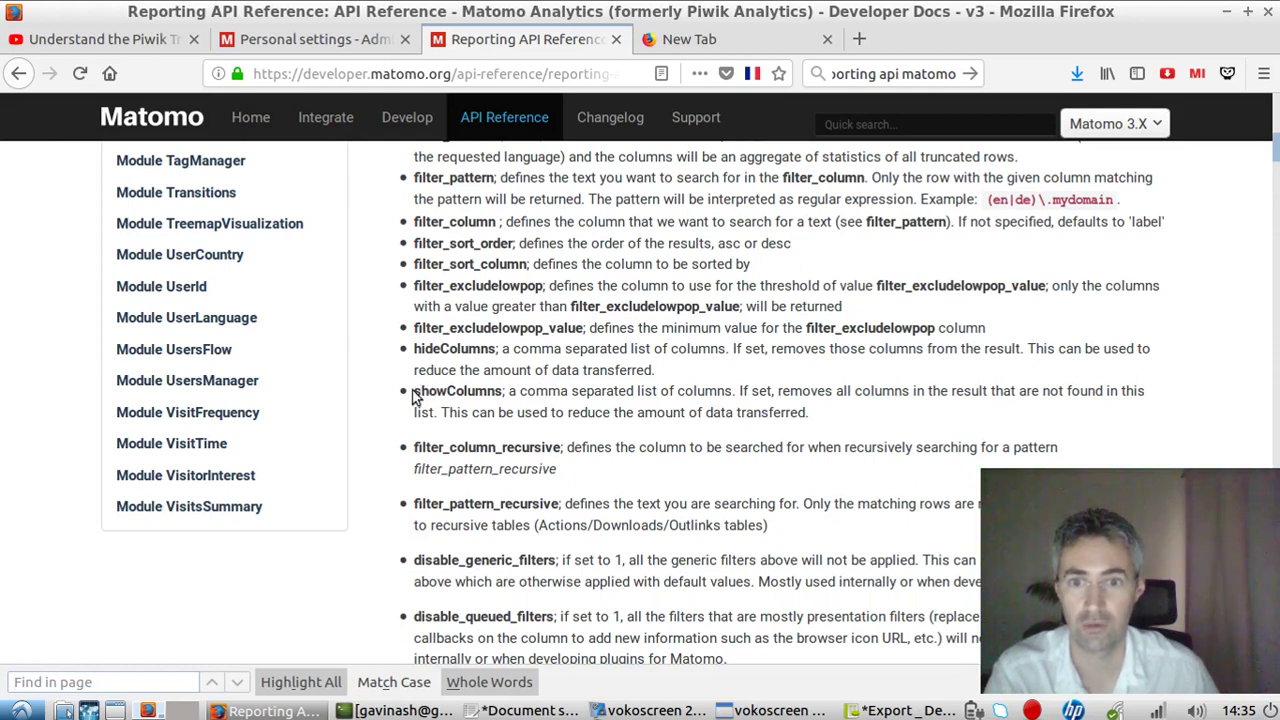
left_click_drag(741, 395, 891, 412)
left_click(799, 412)
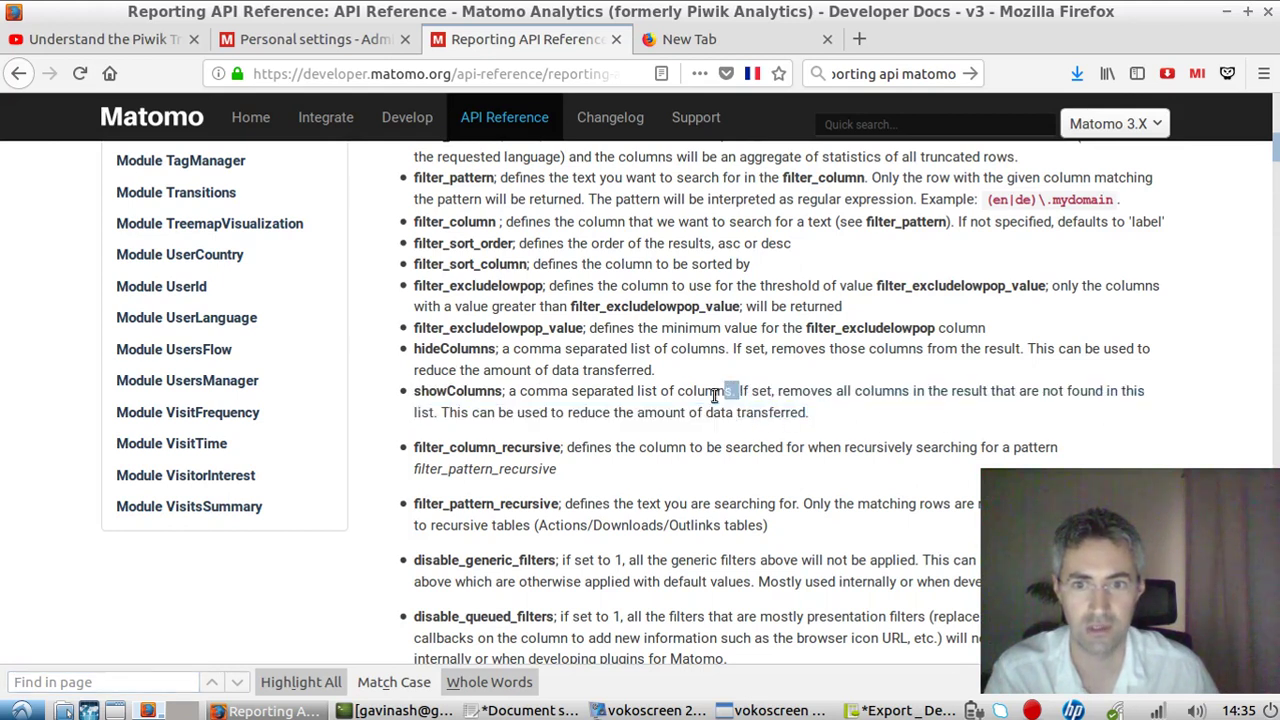
left_click_drag(741, 391, 788, 412)
left_click(548, 408)
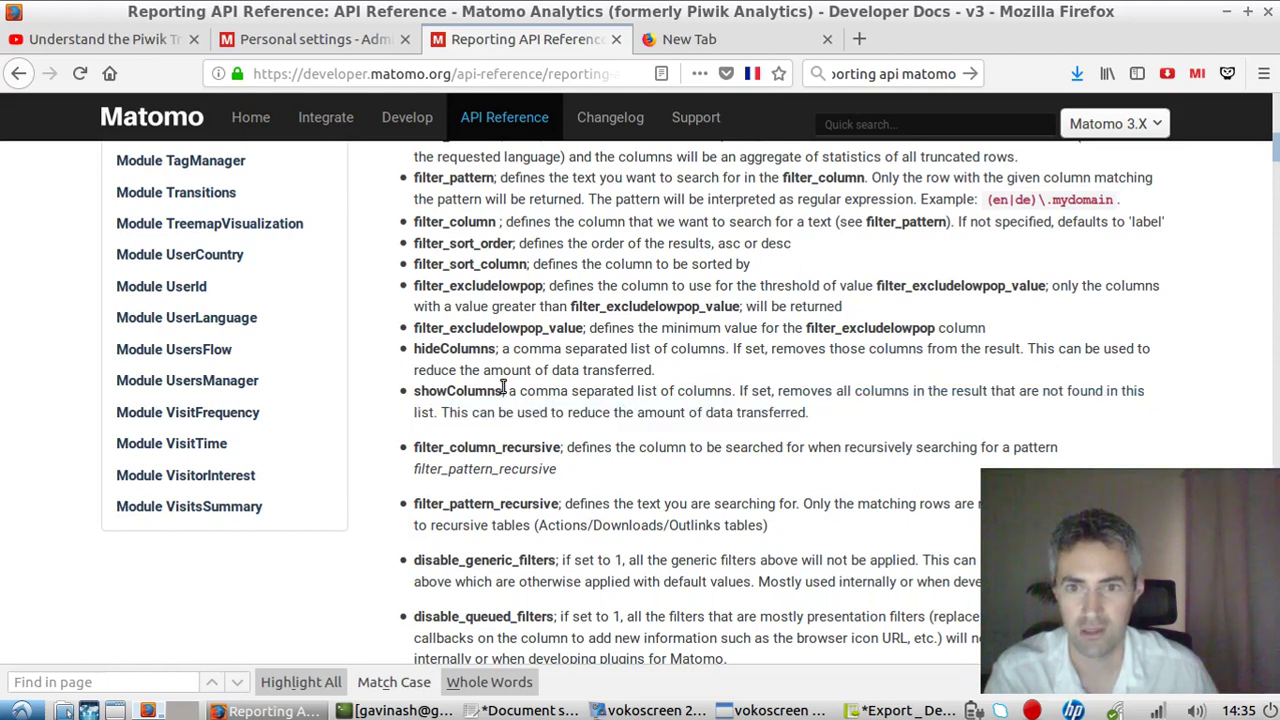
left_click_drag(503, 390, 413, 391)
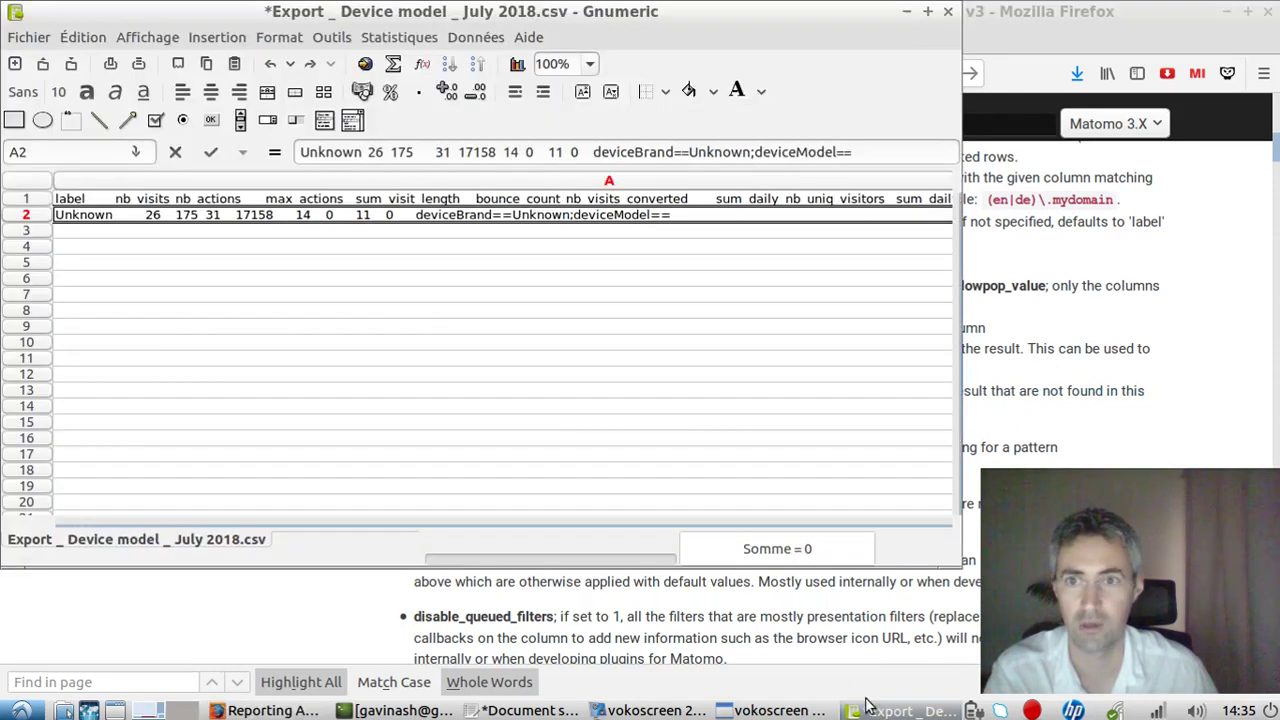
Check the header row in Gnumeric's cell A1 before returning to the gedit notes.
left_click(880, 710)
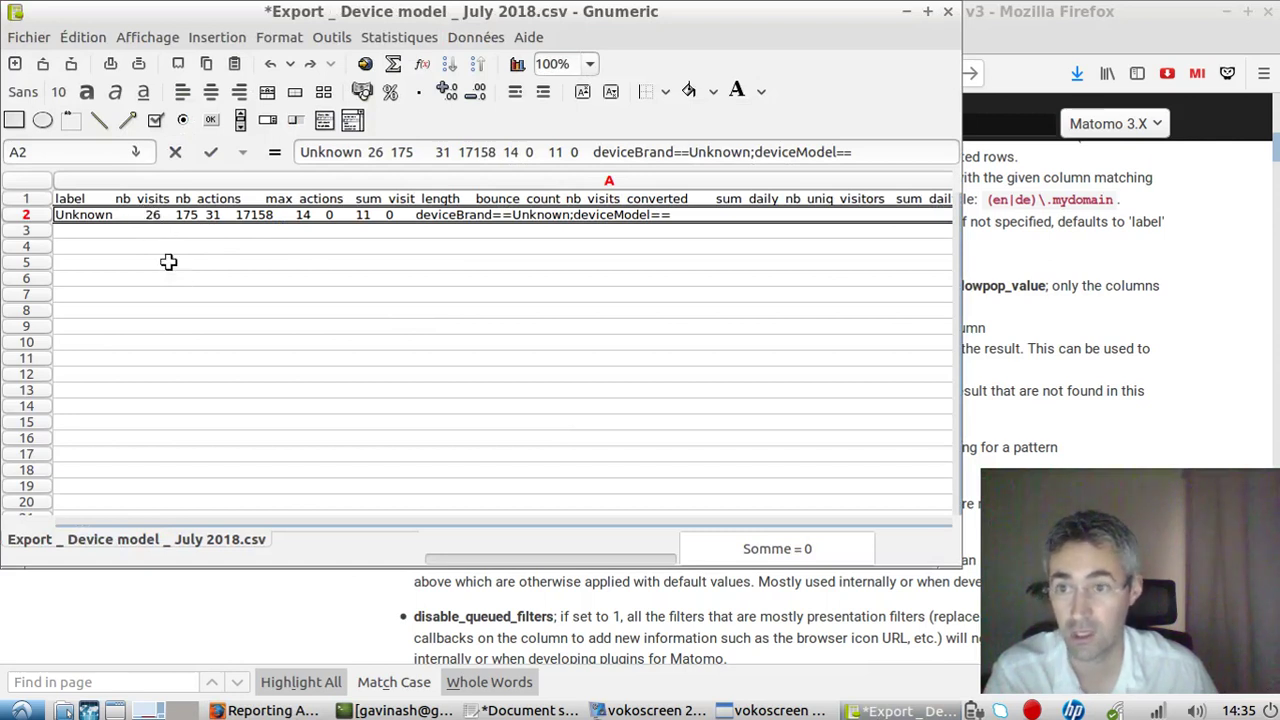
left_click(140, 199)
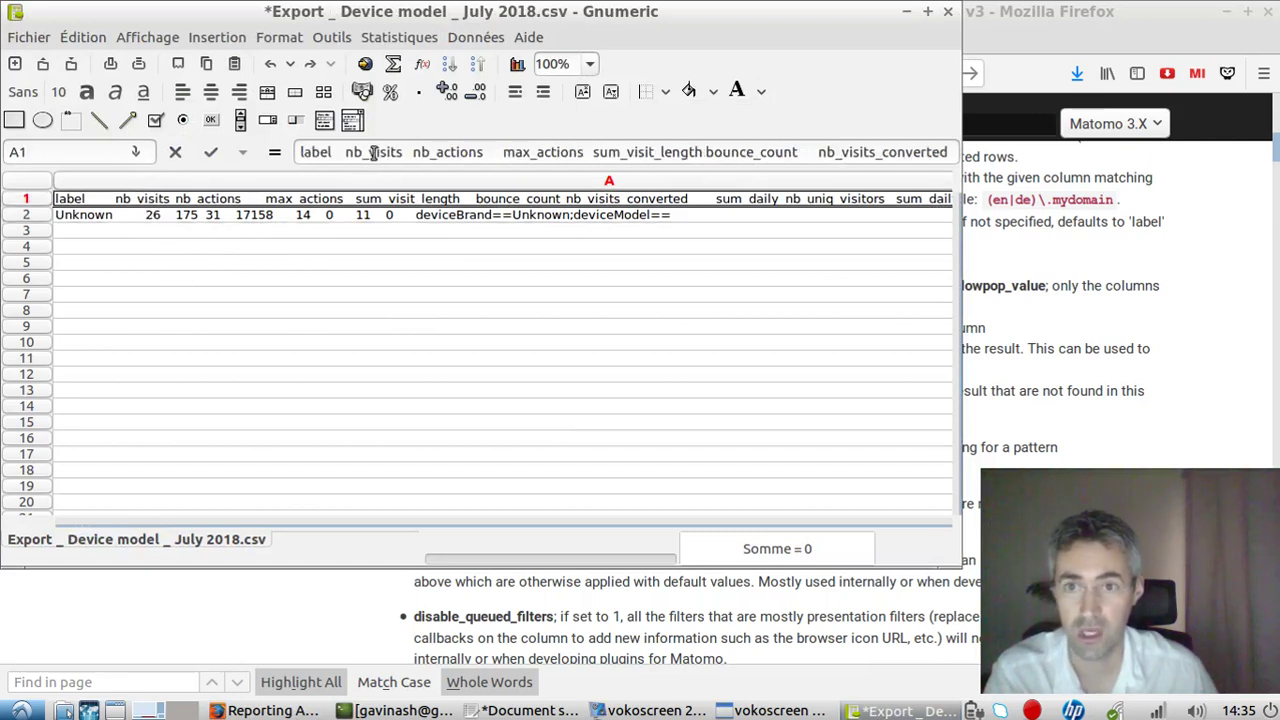
left_click(520, 710)
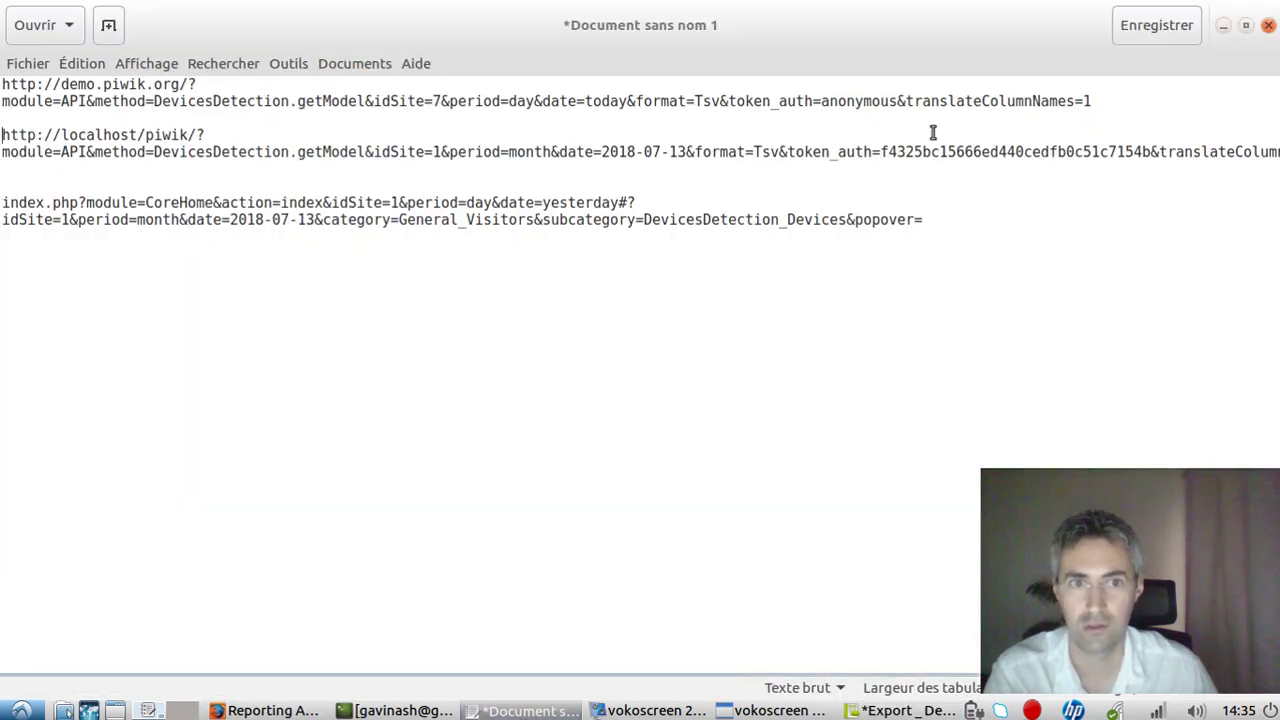
Replace translateColumnNames=1 with showColumns in the localhost URL.
left_click(785, 150)
key("Return")
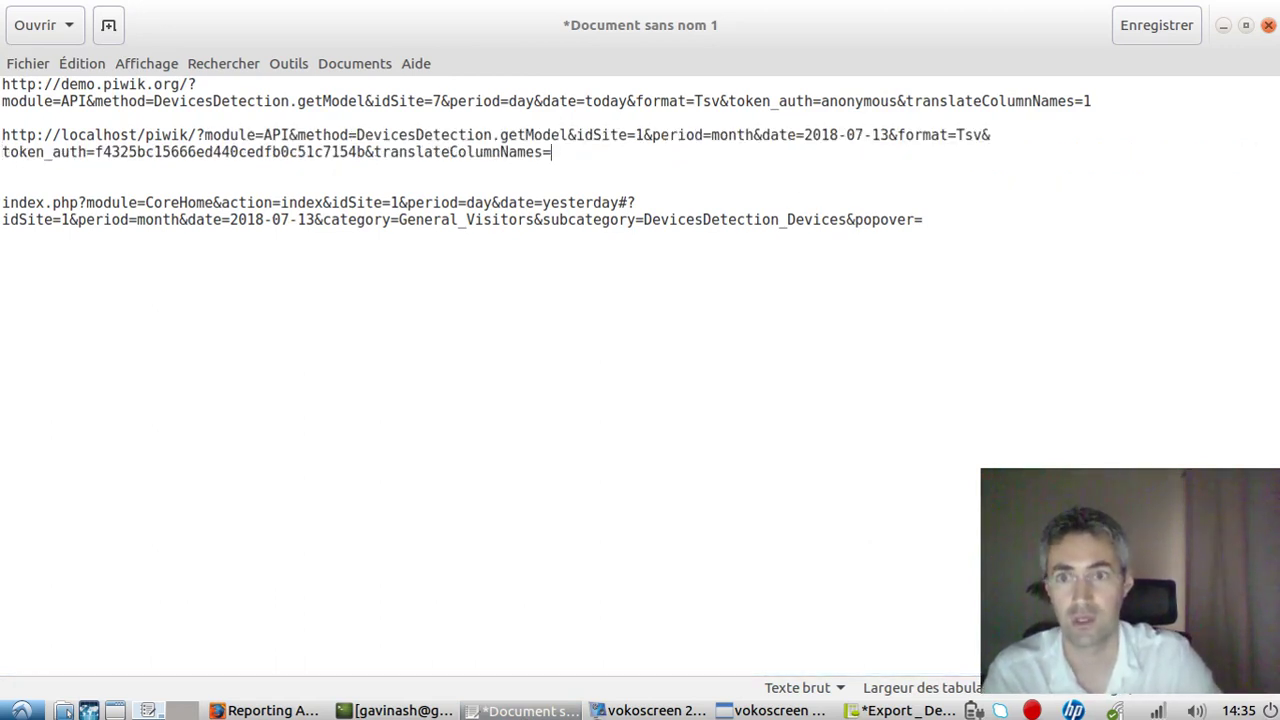
key("BackSpace")
key("BackSpace")
key("BackSpace")
key("BackSpace")
key("BackSpace")
key("BackSpace")
key("BackSpace")
key("BackSpace")
key("BackSpace")
key("BackSpace")
key("BackSpace")
key("BackSpace")
key("BackSpace")
key("BackSpace")
key("BackSpace")
key("BackSpace")
key("BackSpace")
key("BackSpace")
key("BackSpace")
key("BackSpace")
type("showColumns")
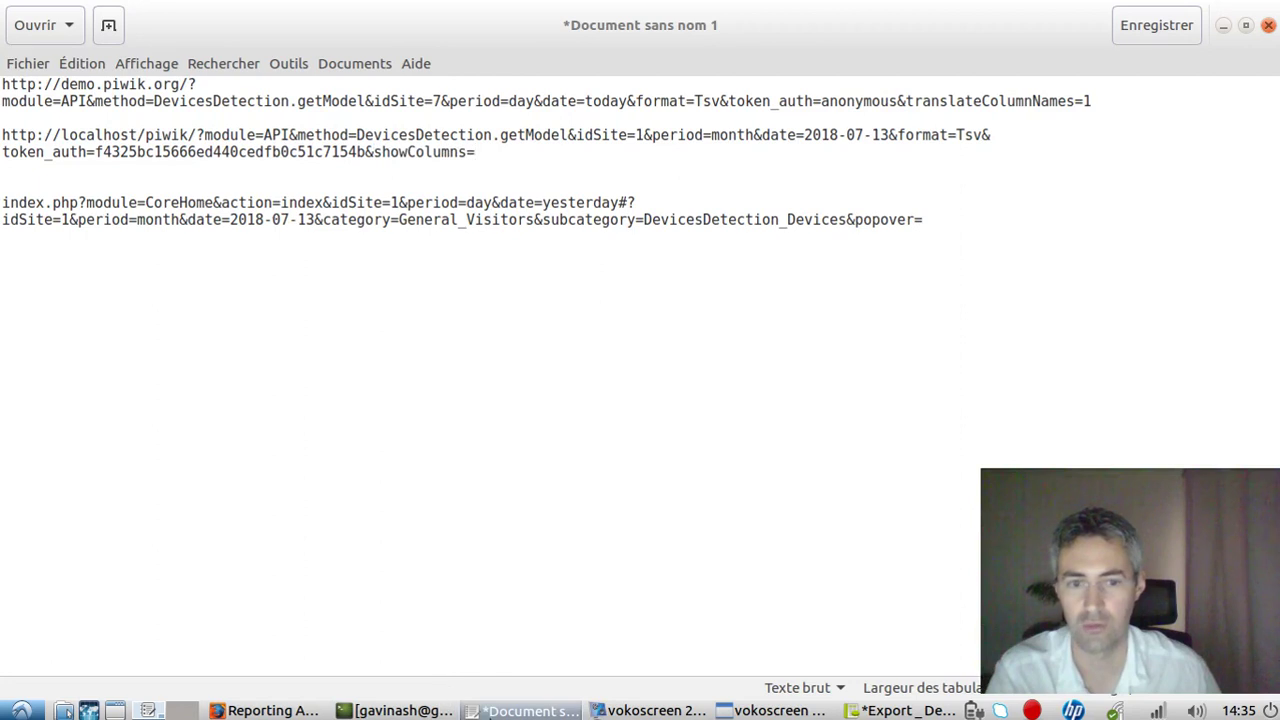
Copy nb_visits from Gnumeric's header cell A1 and paste it as the showColumns value.
left_click(897, 710)
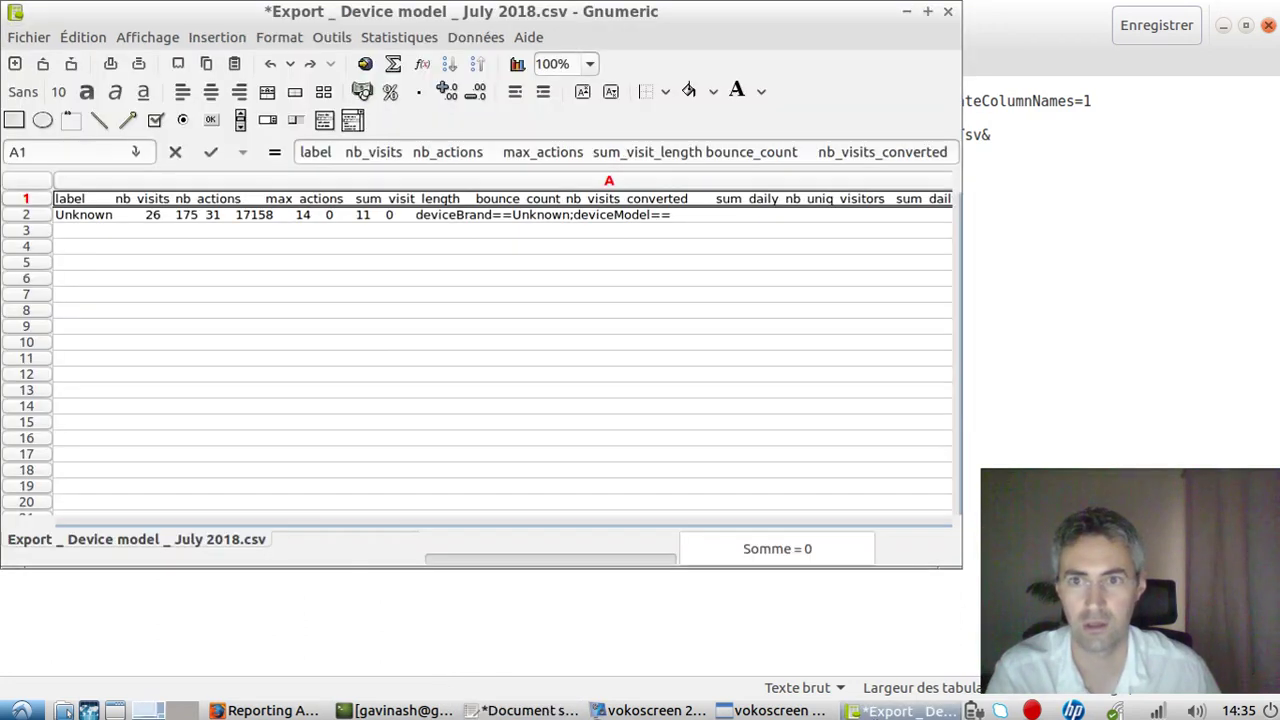
left_click(349, 155)
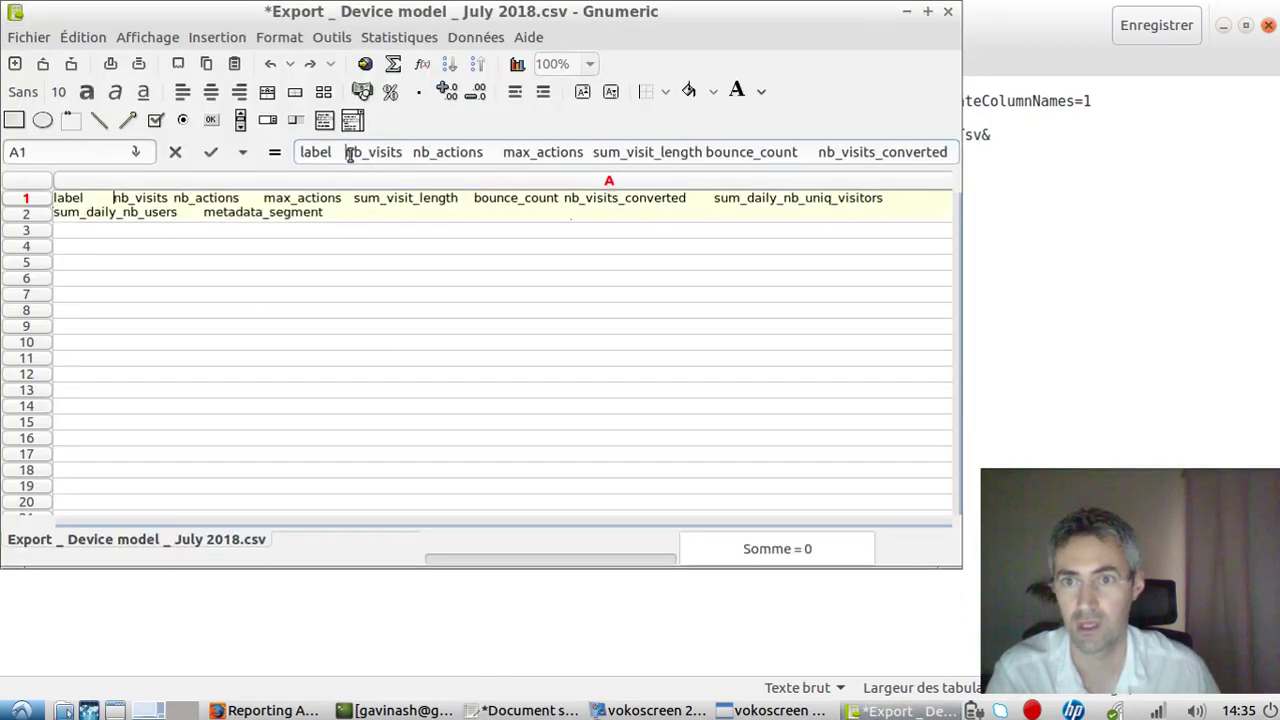
left_click(400, 155, "shift")
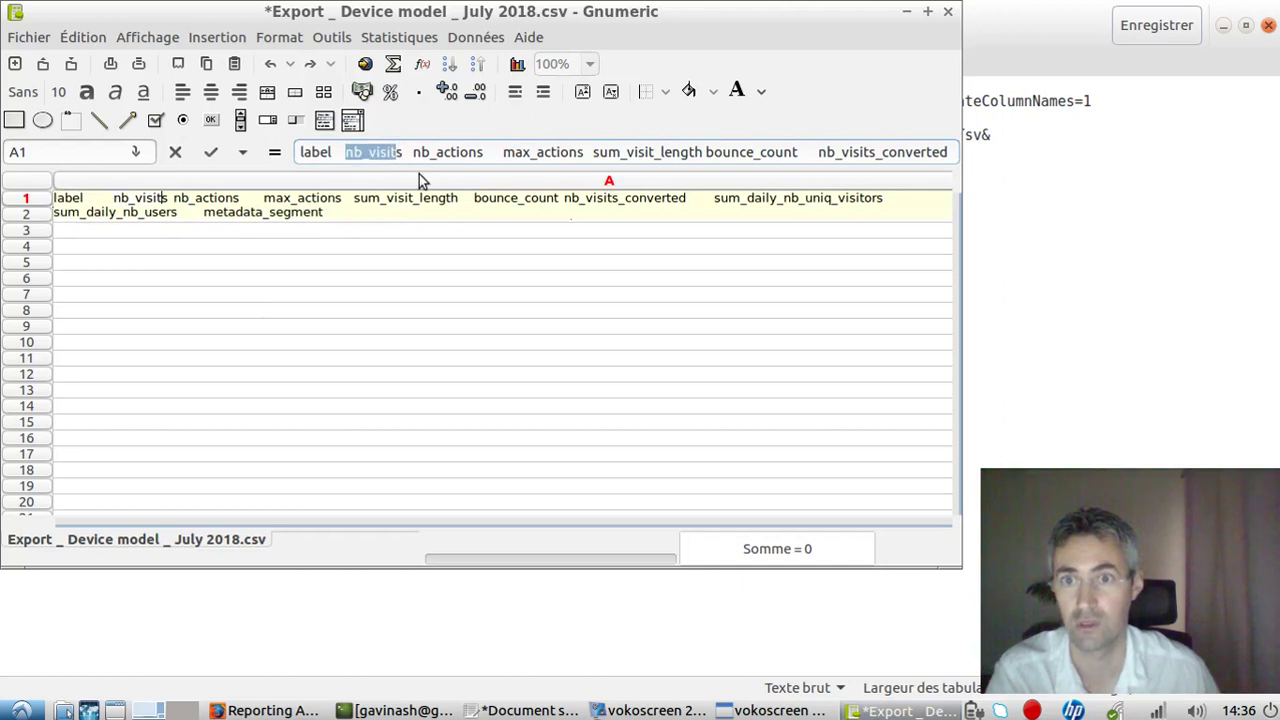
left_click(404, 152)
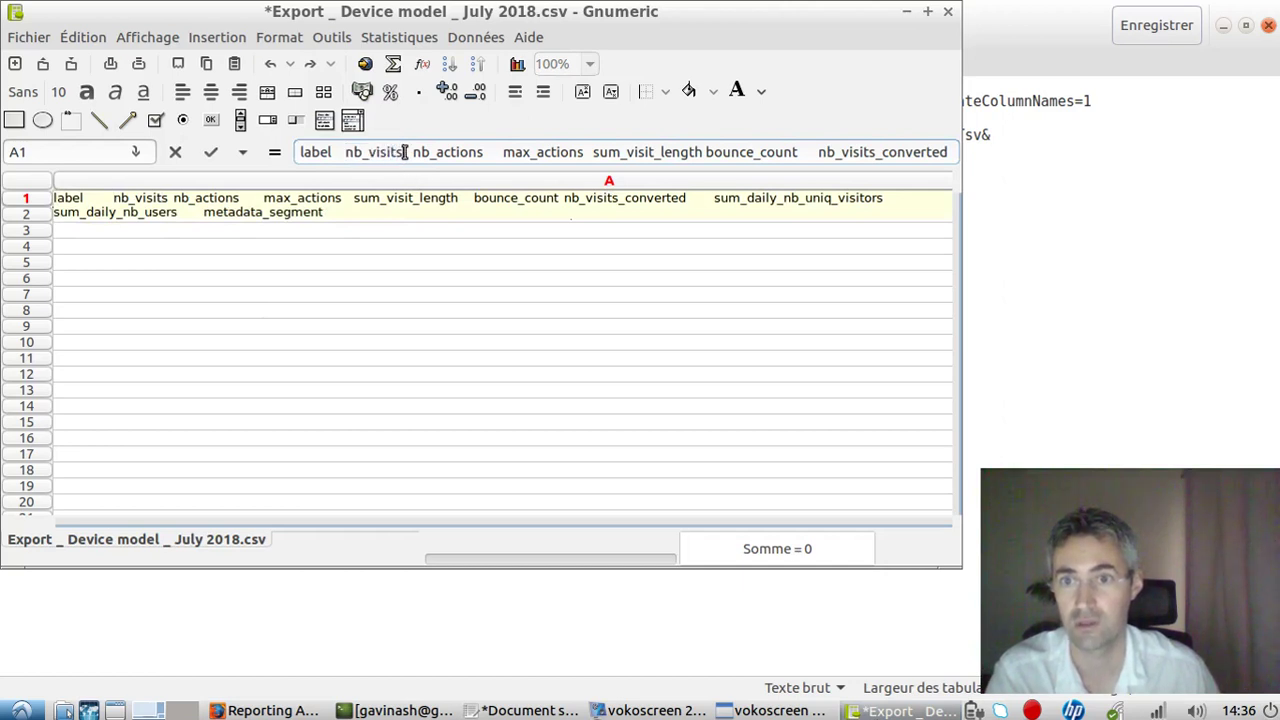
left_click_drag(404, 152, 345, 152)
key("ctrl+c")
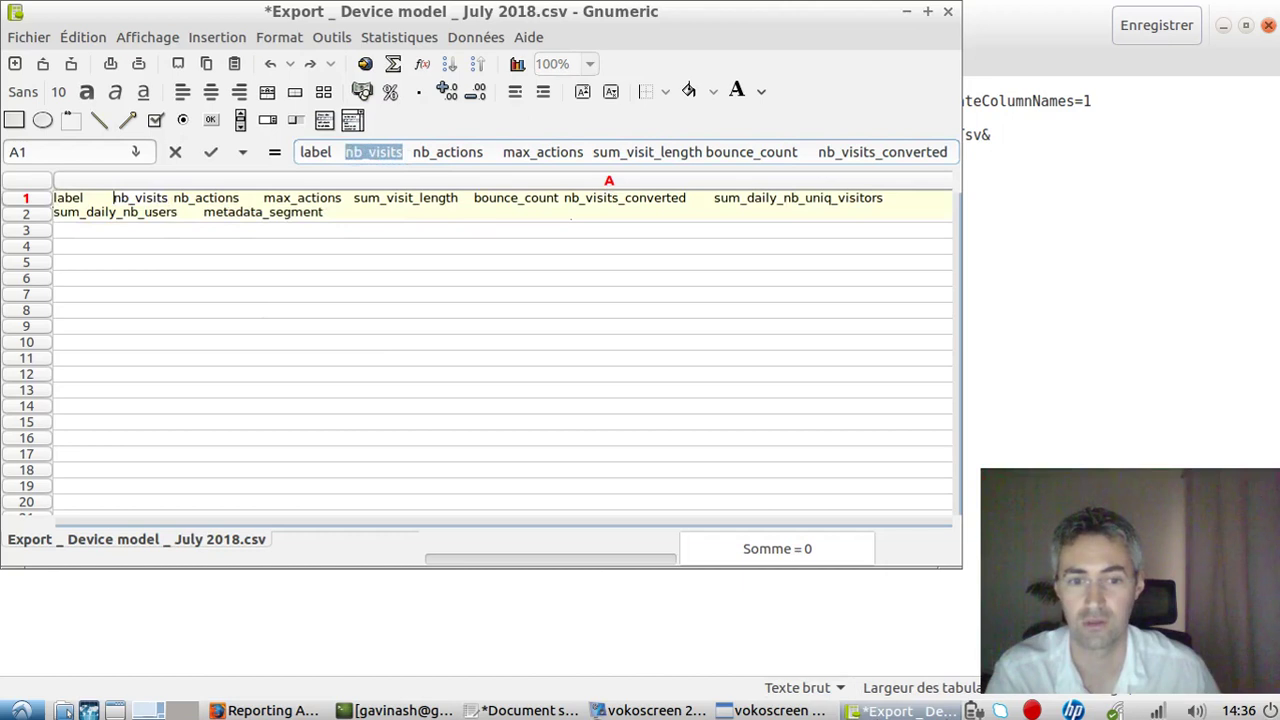
left_click(911, 712)
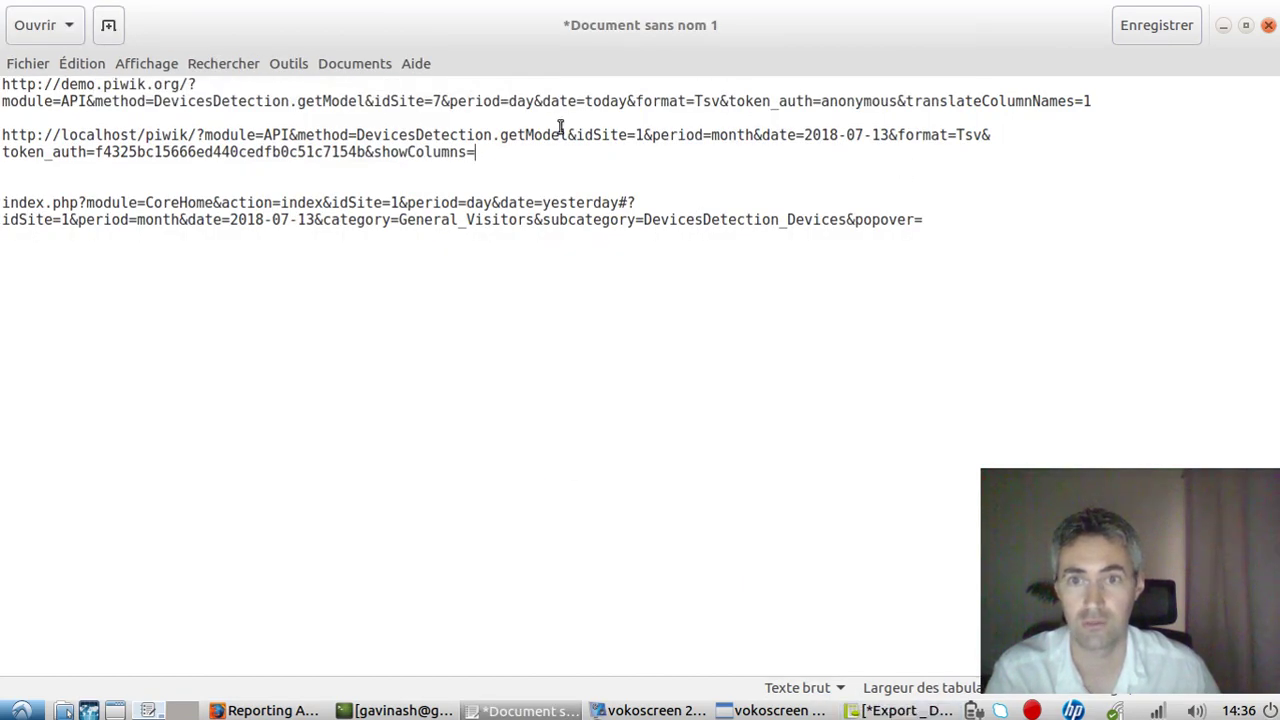
key("ctrl+v")
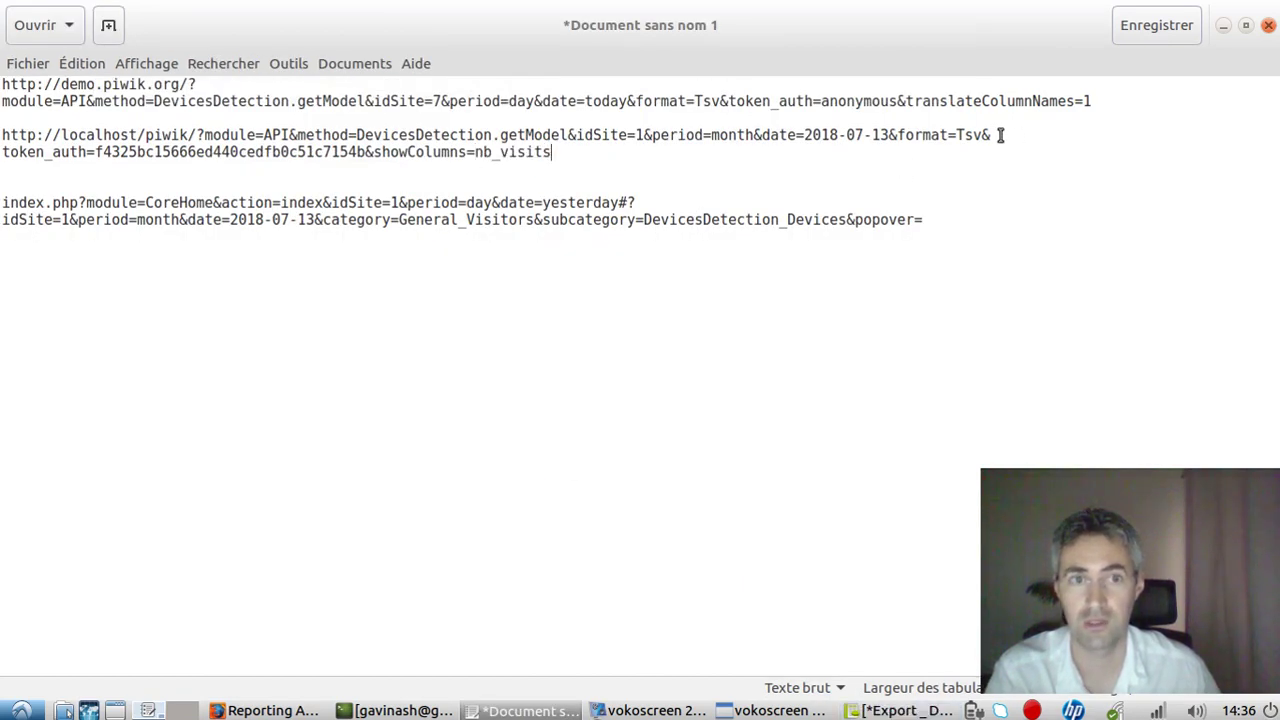
Select and copy the edited localhost API URL.
left_click(1002, 137)
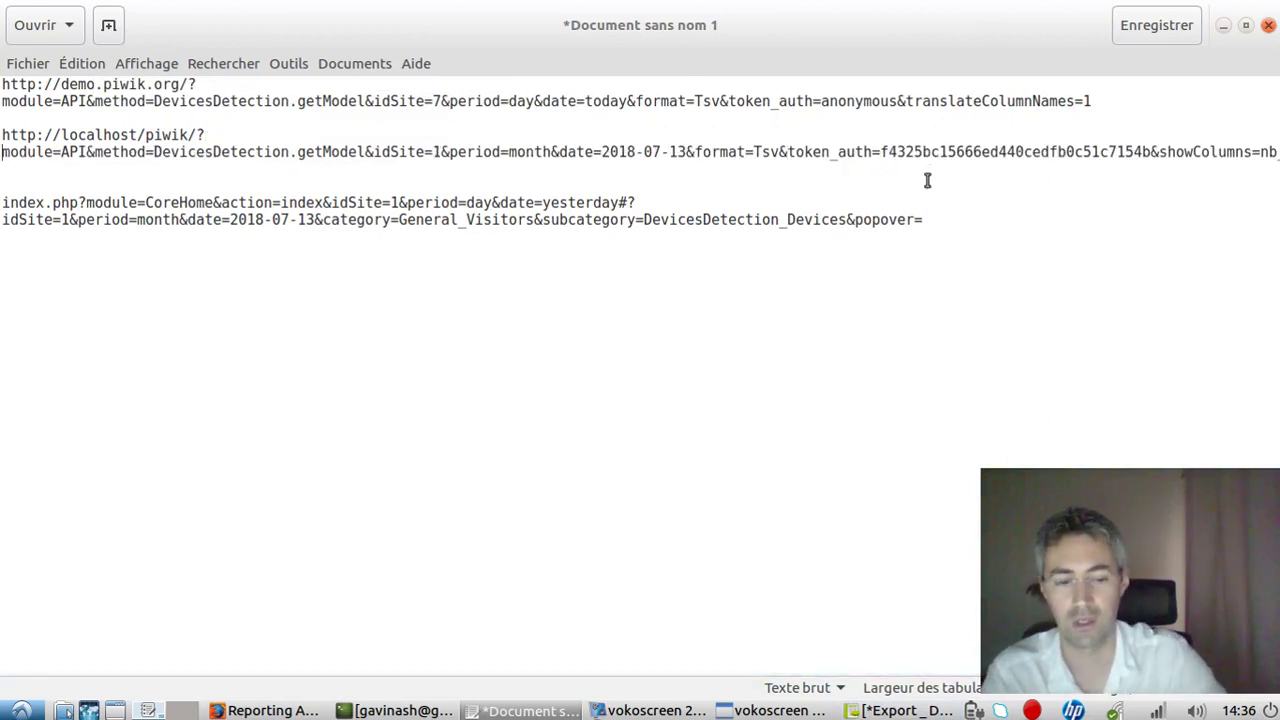
key("shift+Down")
key("shift+Down")
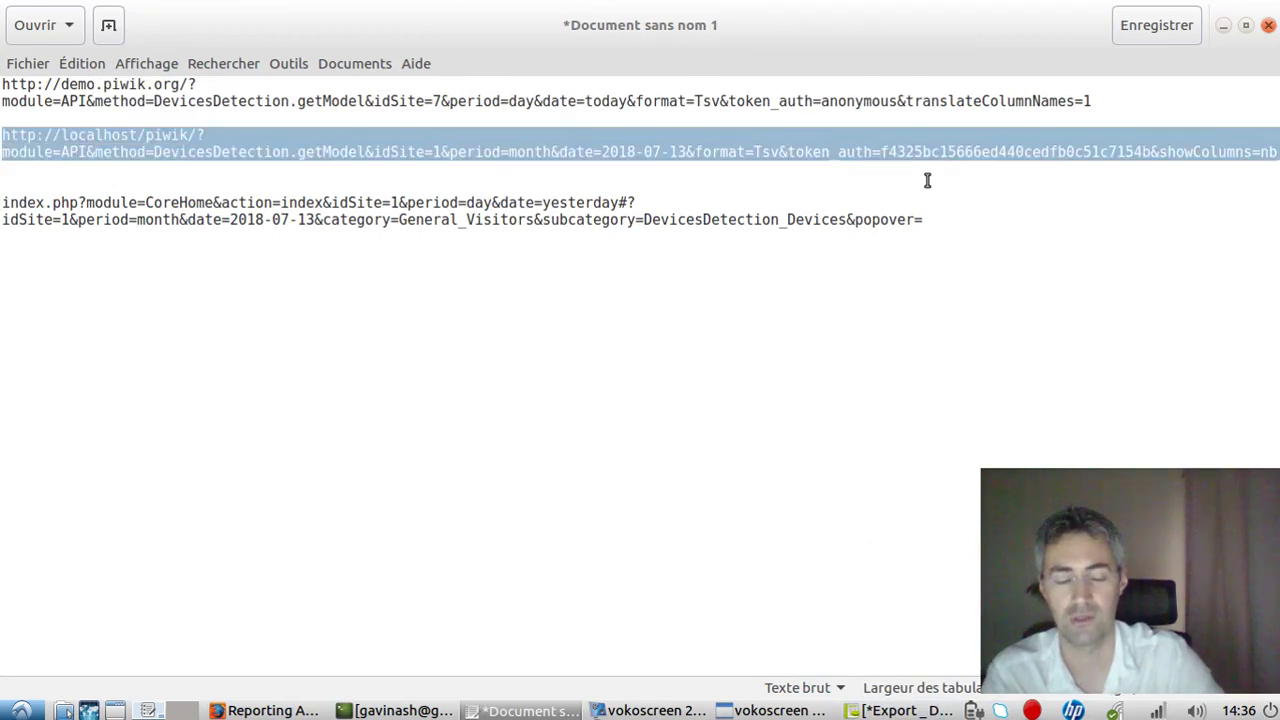
key("shift+Left")
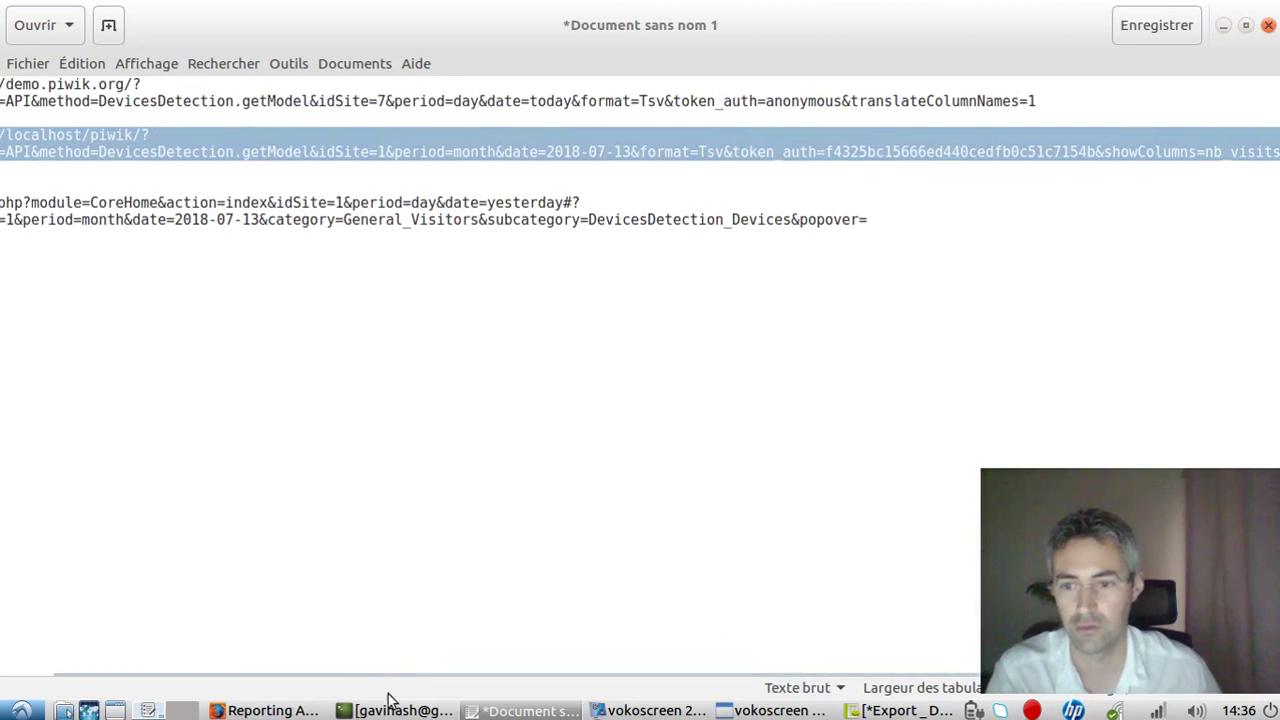
Load the edited API URL in Firefox's blank new tab.
left_click(285, 710)
left_click(689, 39)
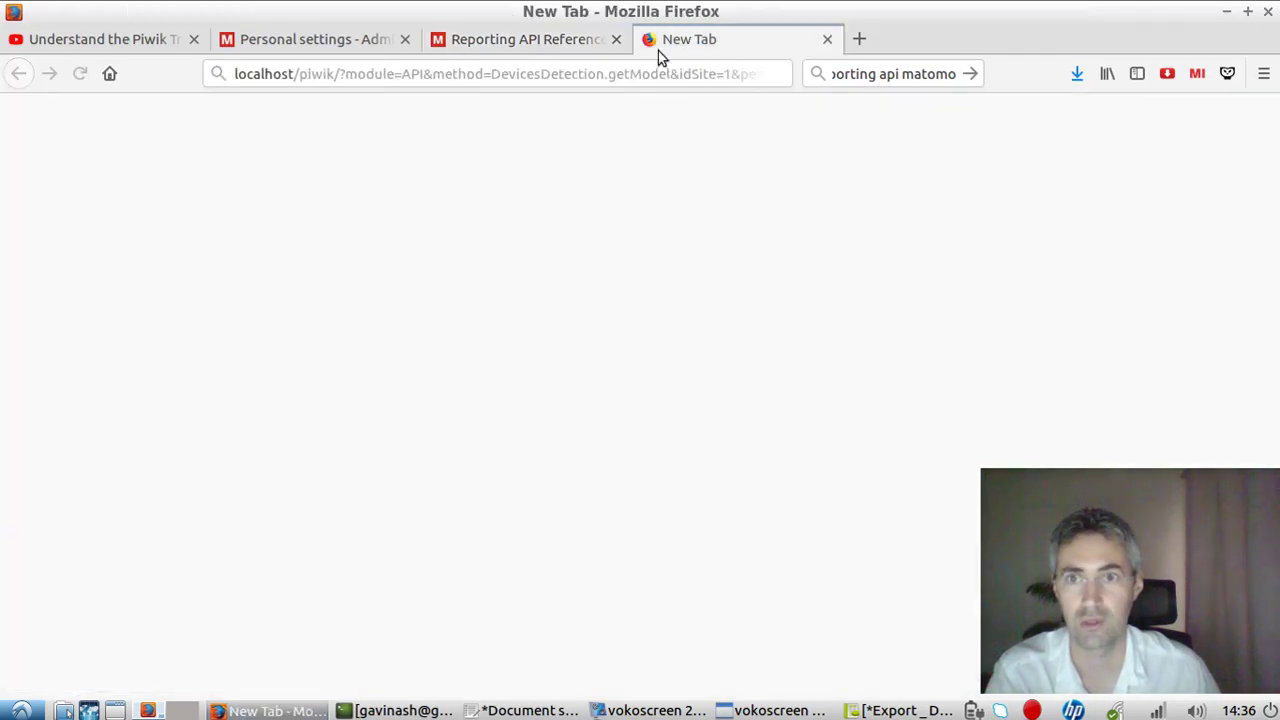
left_click(592, 76)
key("ctrl+v")
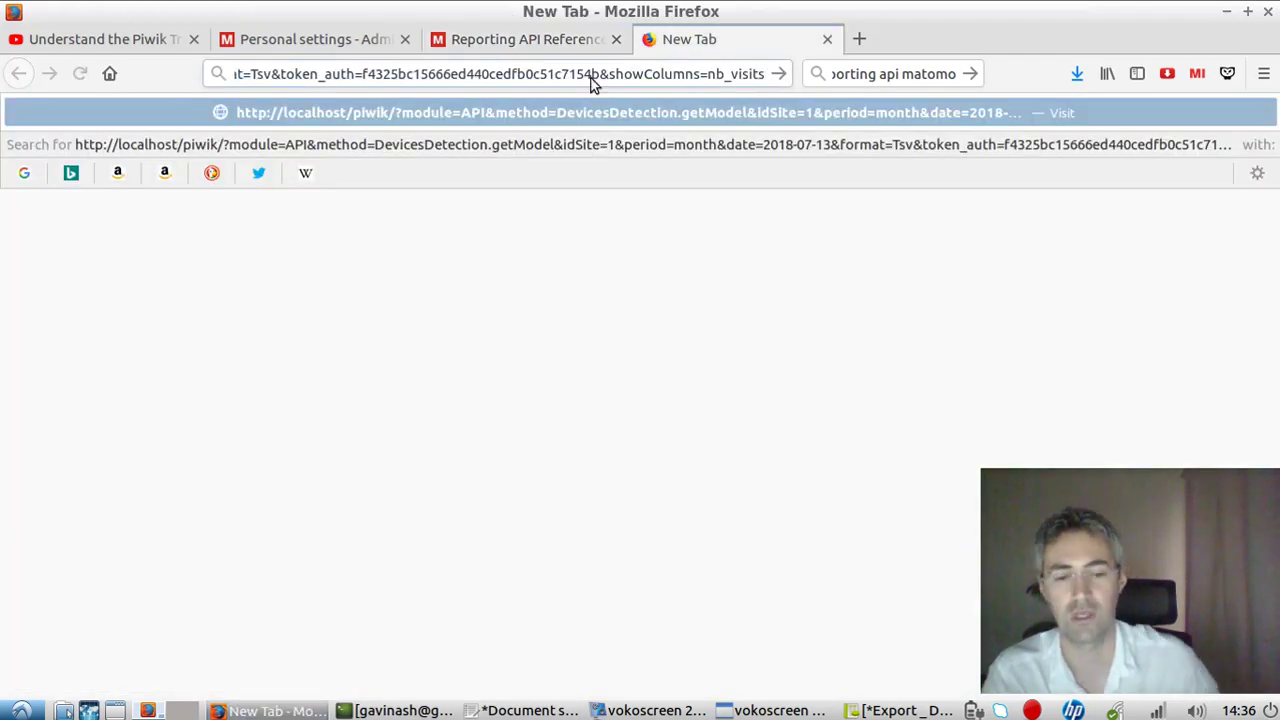
key("Return")
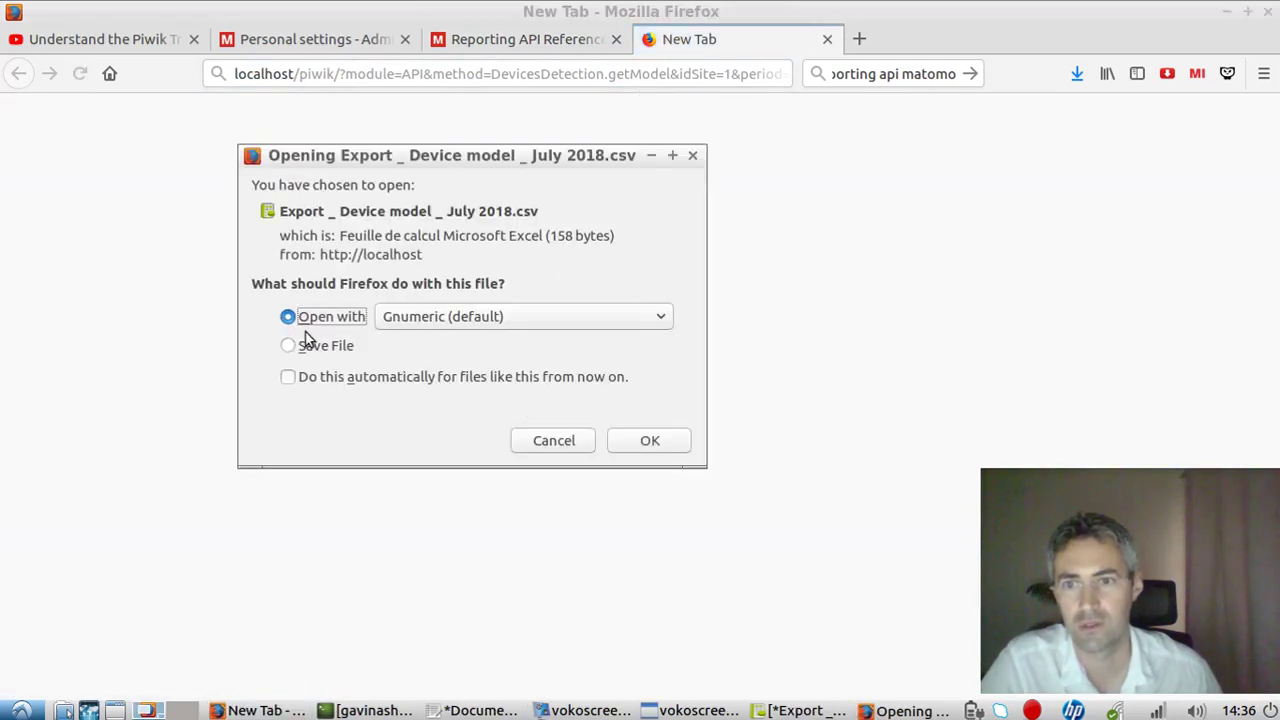
Open the export in LibreOffice Calc with Tabulation ticked as the separator.
left_click(478, 316)
left_click(490, 368)
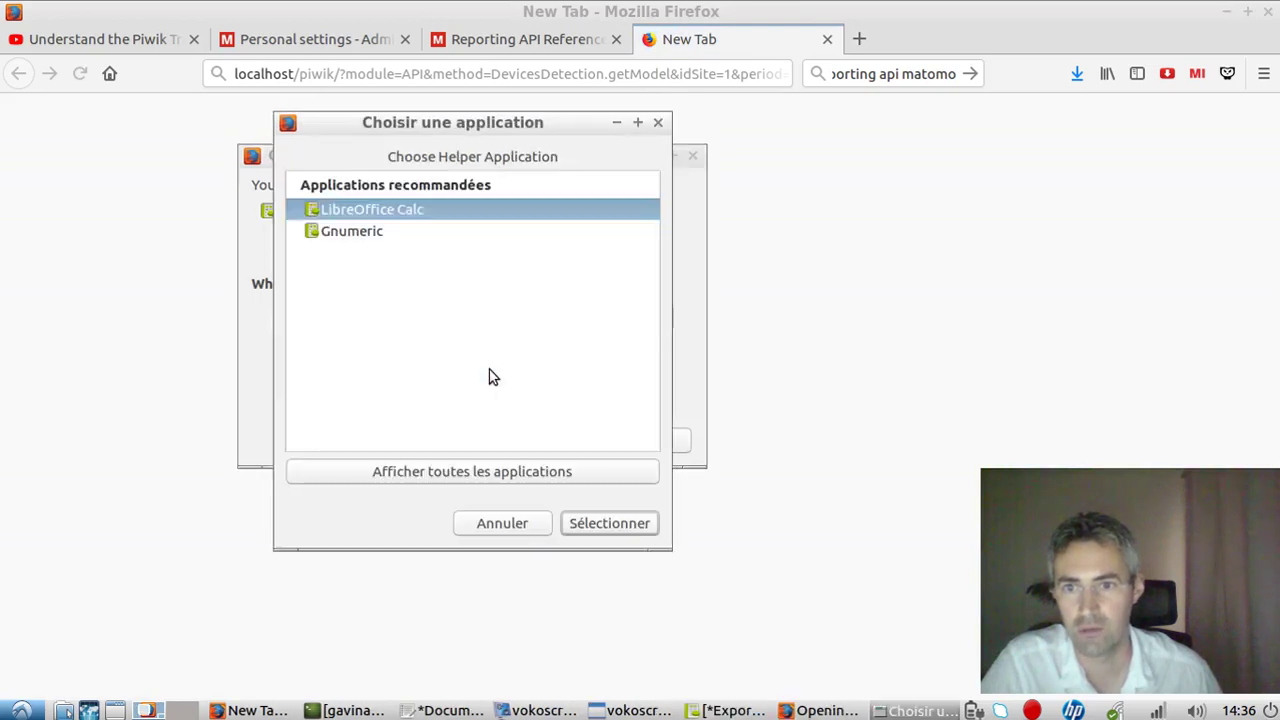
left_click(603, 523)
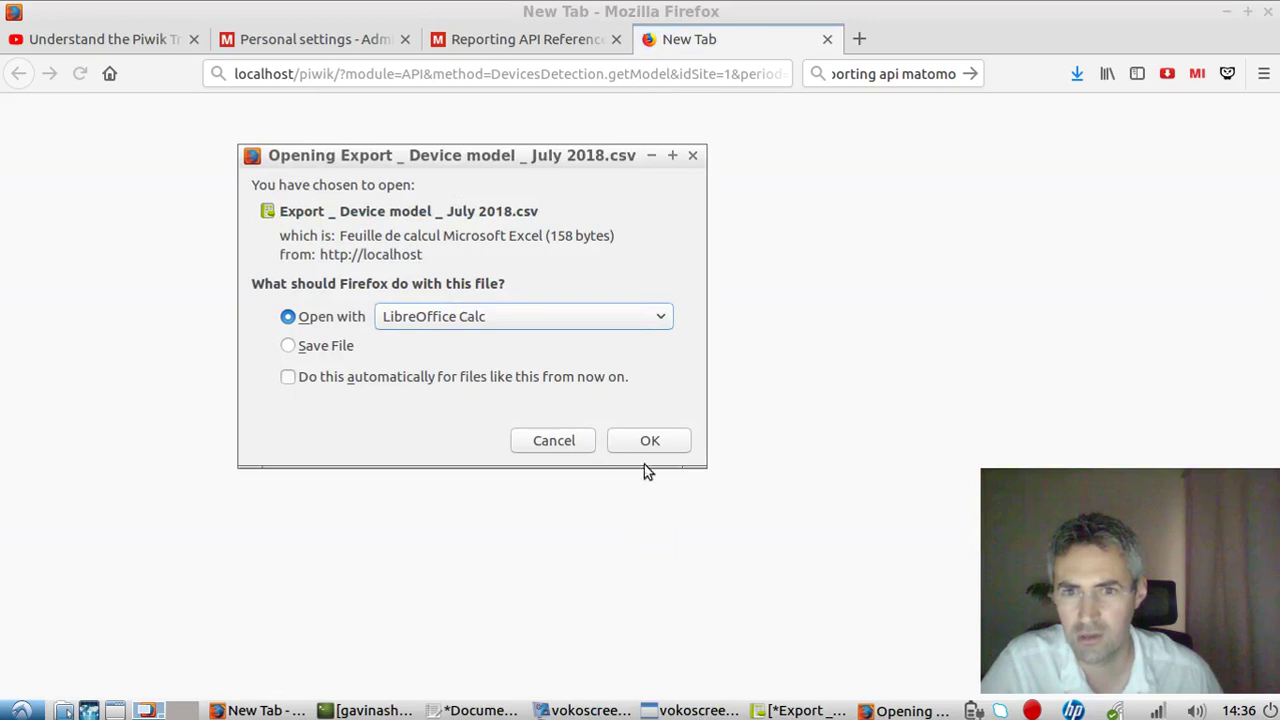
left_click(645, 443)
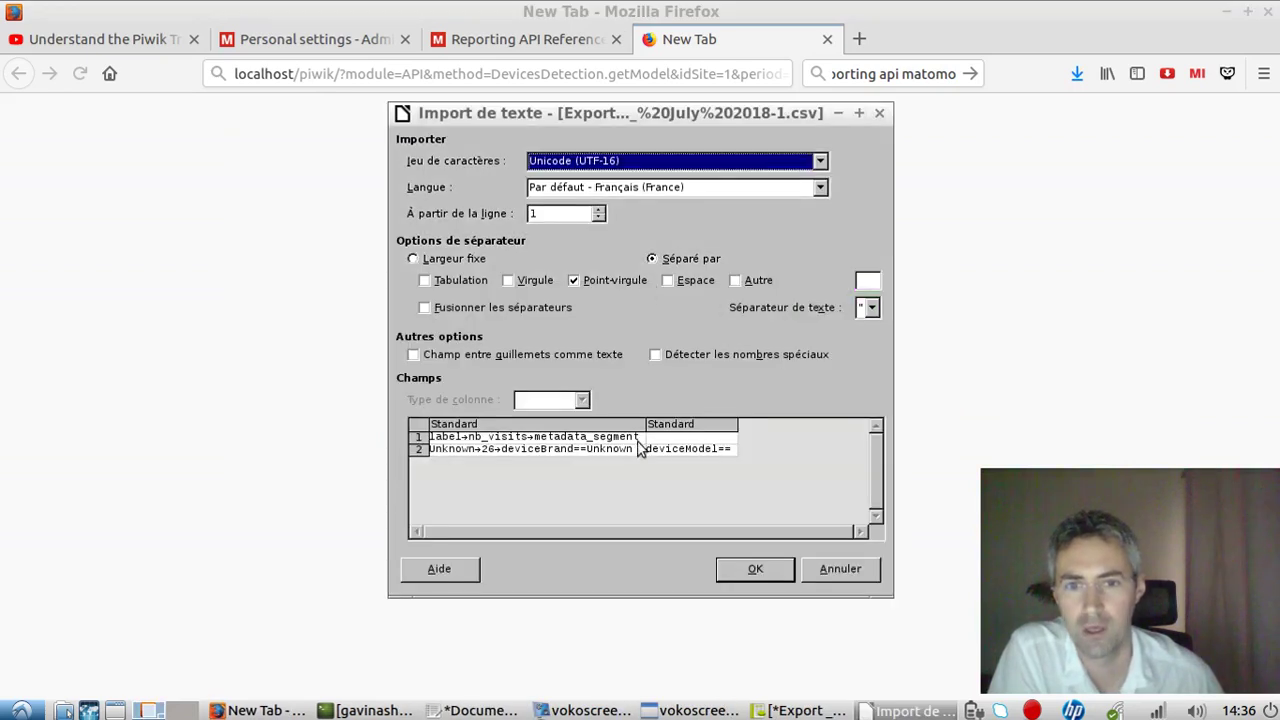
left_click(445, 282)
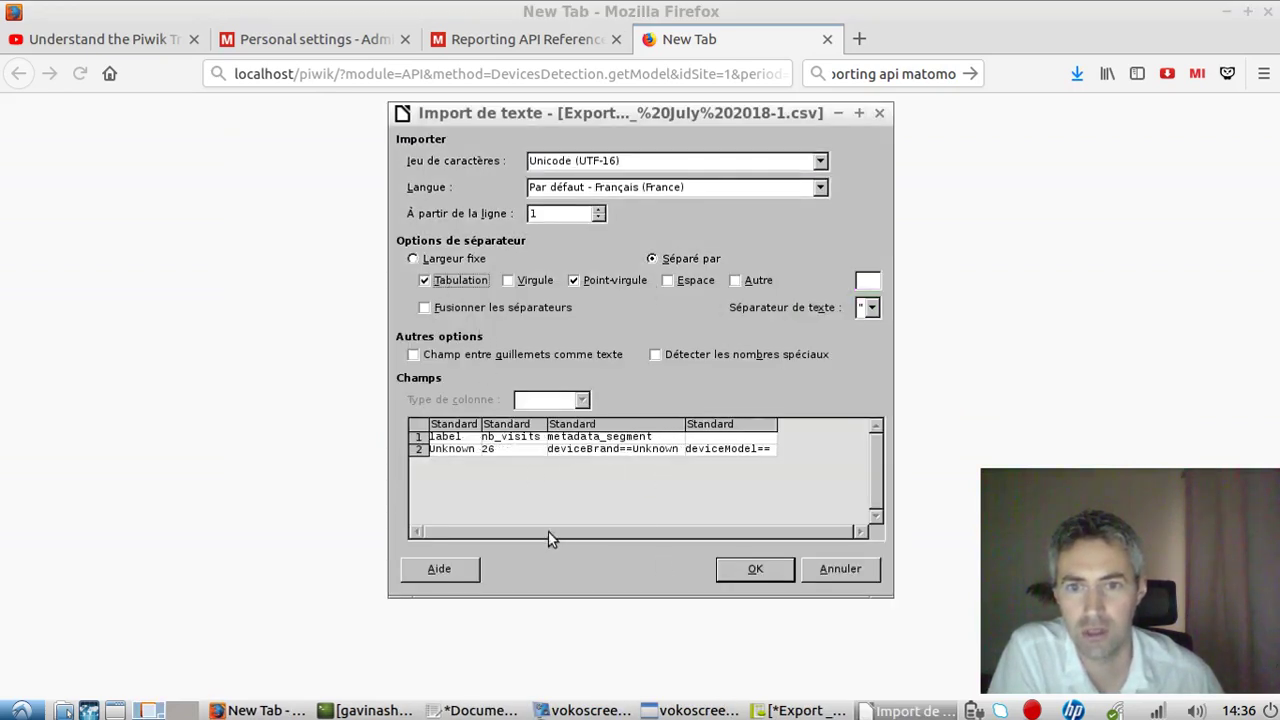
left_click(752, 570)
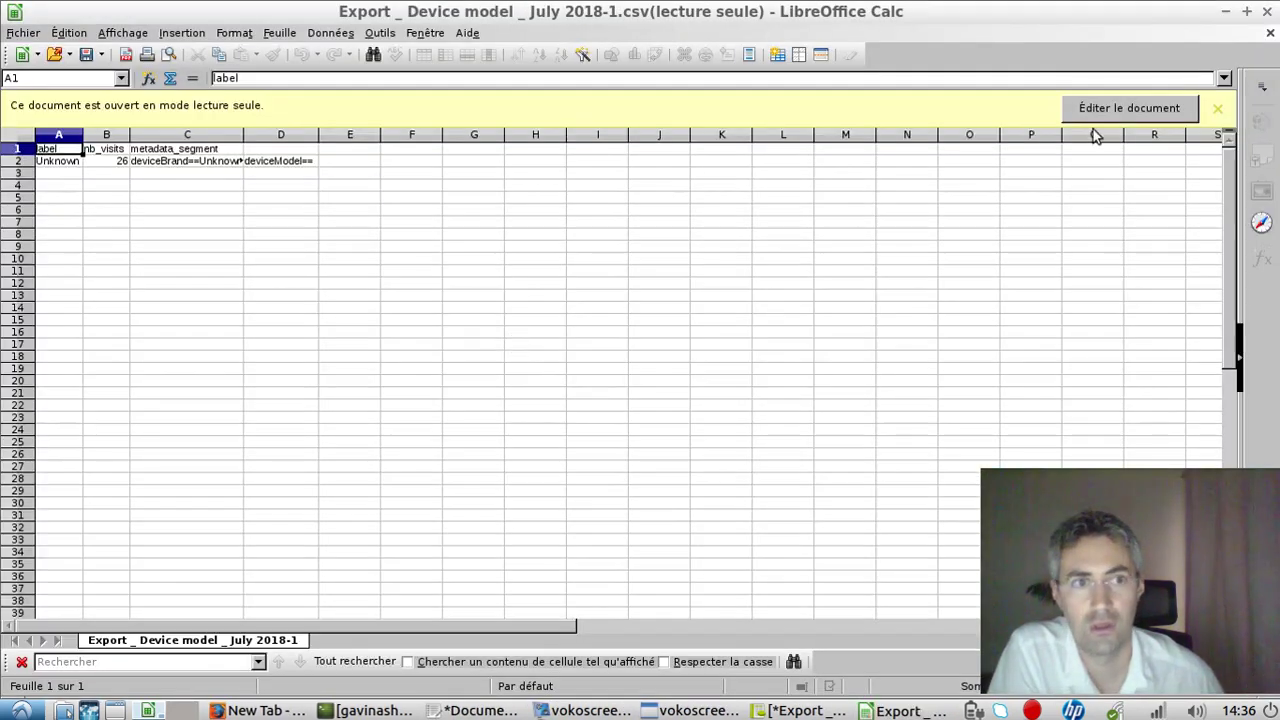
Enable editing of the export and widen columns B and A for nb_visits and label.
left_click(1161, 111)
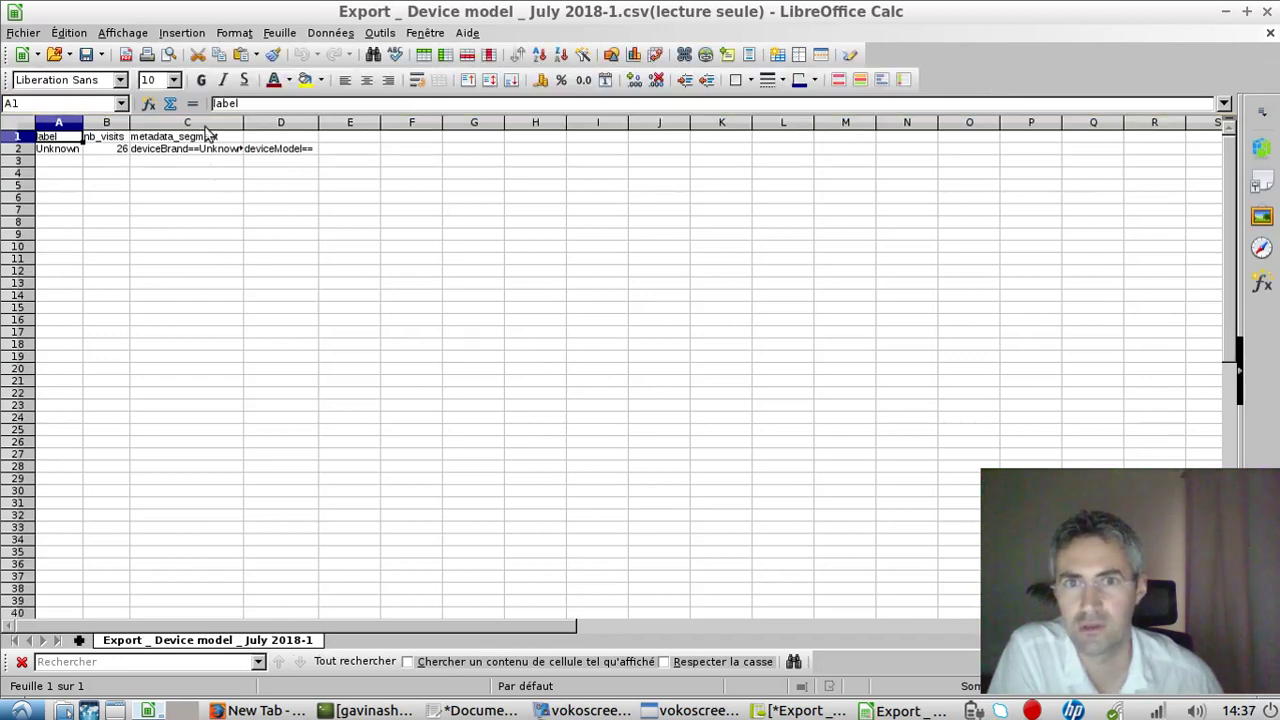
left_click(128, 152)
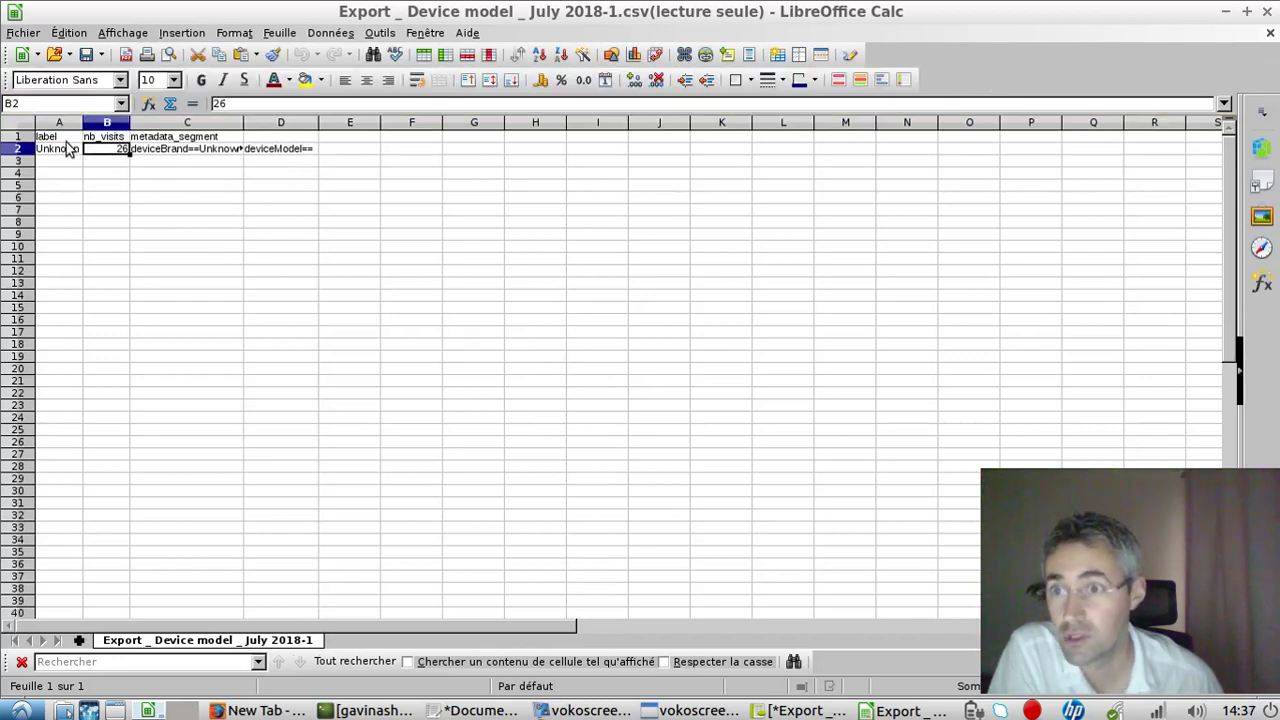
left_click(68, 138)
left_click_drag(128, 121, 184, 121)
left_click(104, 123)
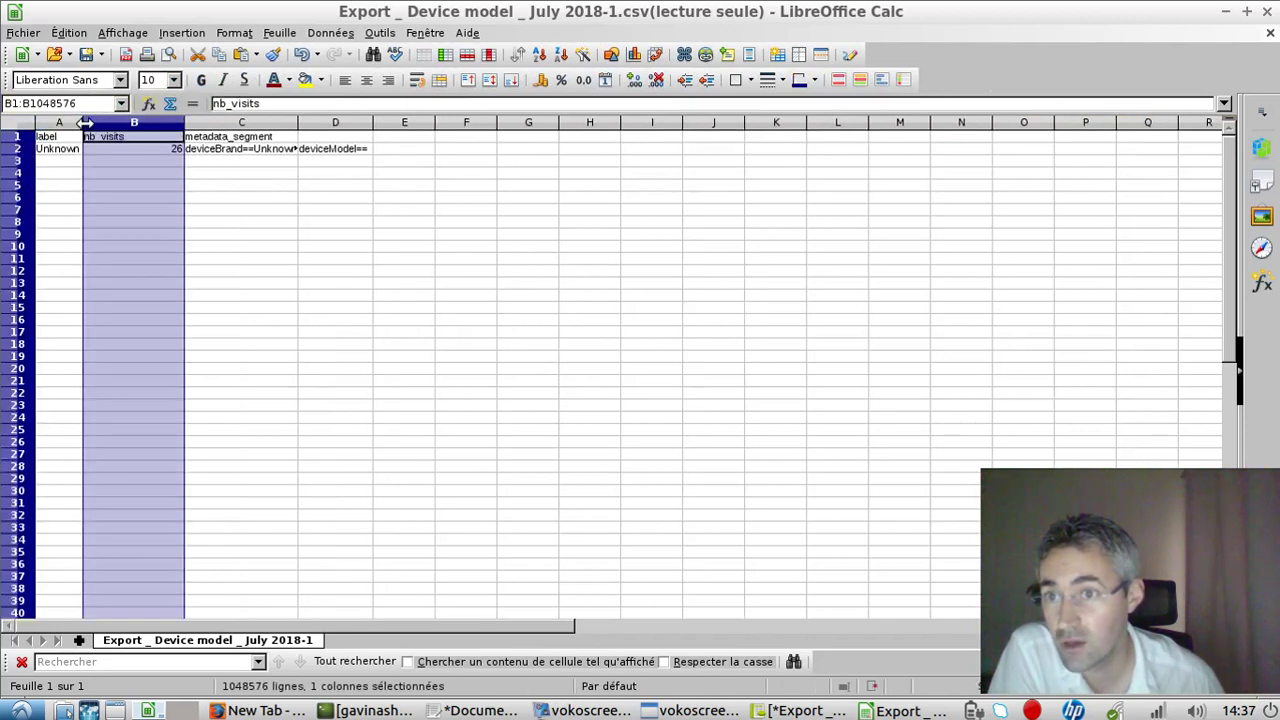
left_click_drag(80, 129, 106, 129)
left_click(155, 157)
Widen column C to show the full deviceBrand==Unknown segment value.
left_click(258, 150)
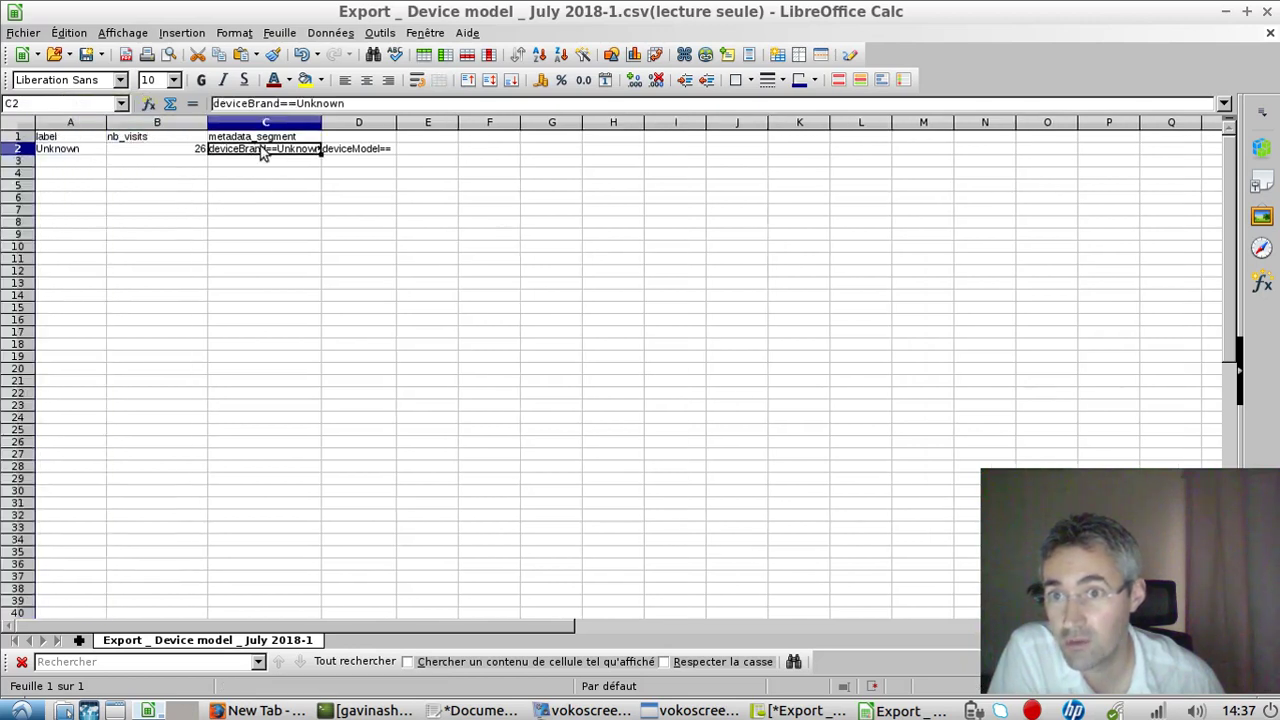
key("Up")
key("Down")
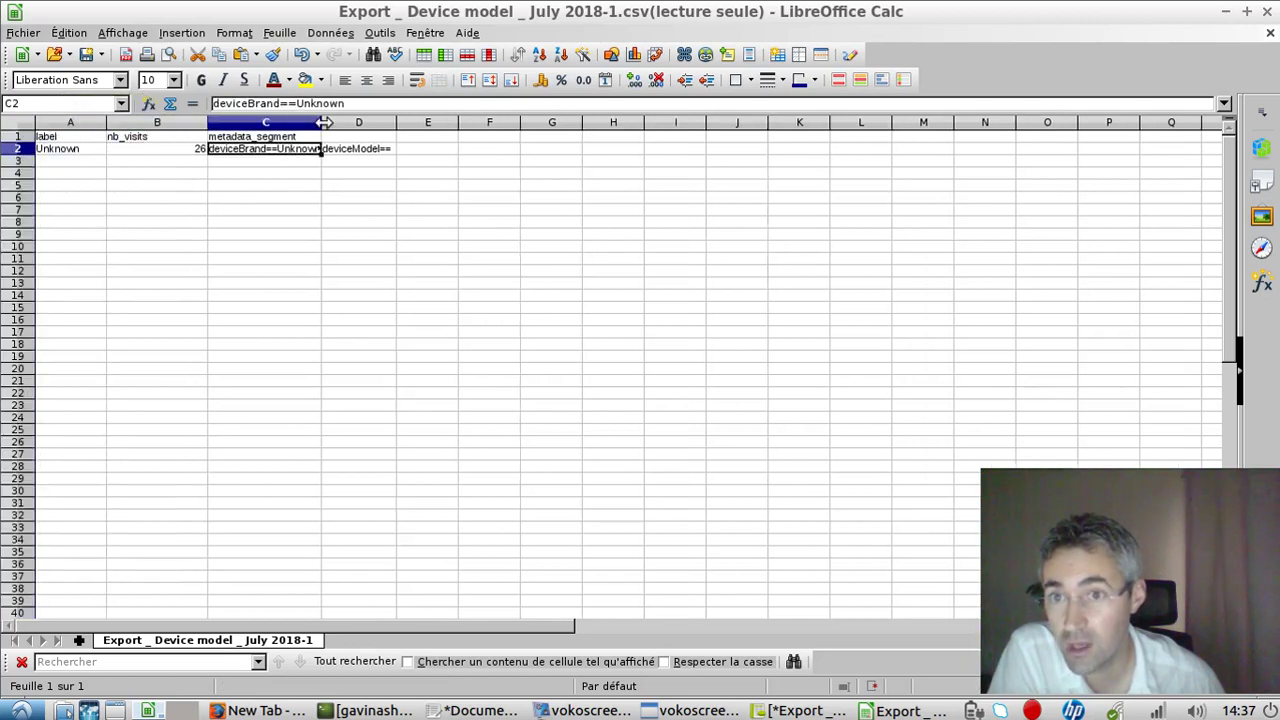
left_click_drag(324, 122, 418, 122)
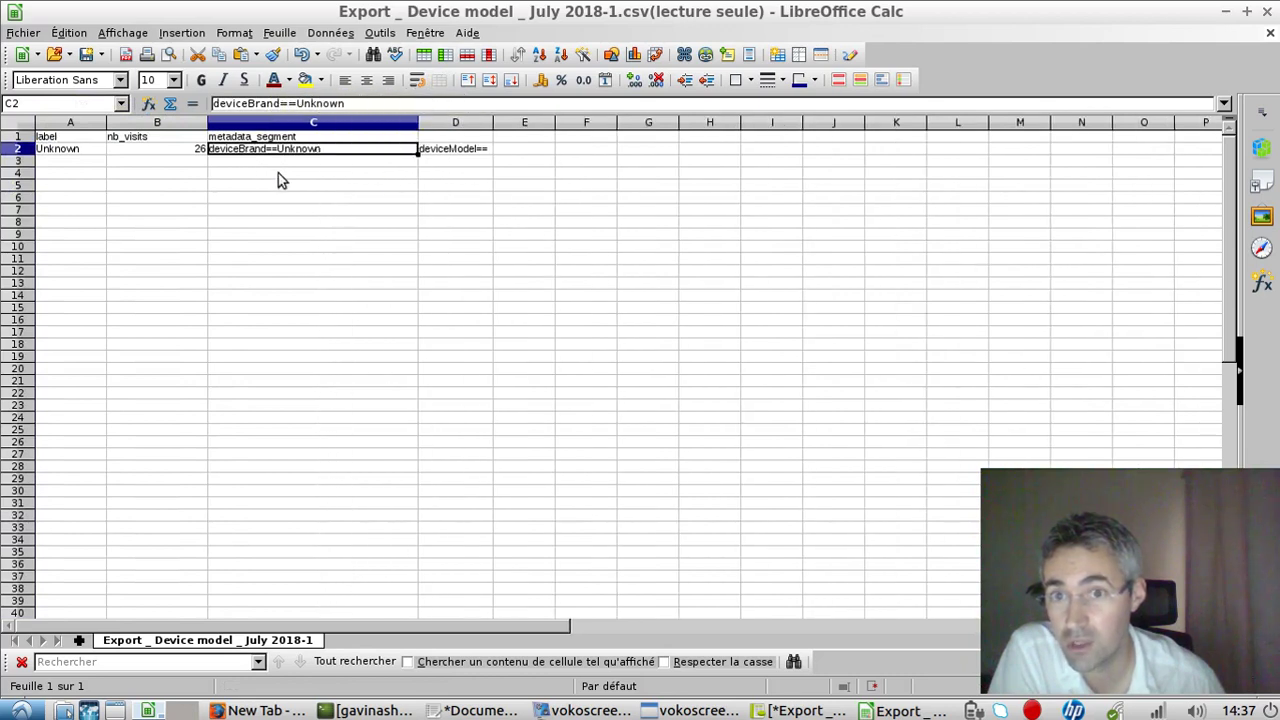
left_click(450, 152)
left_click(346, 151)
left_click_drag(426, 150, 354, 134)
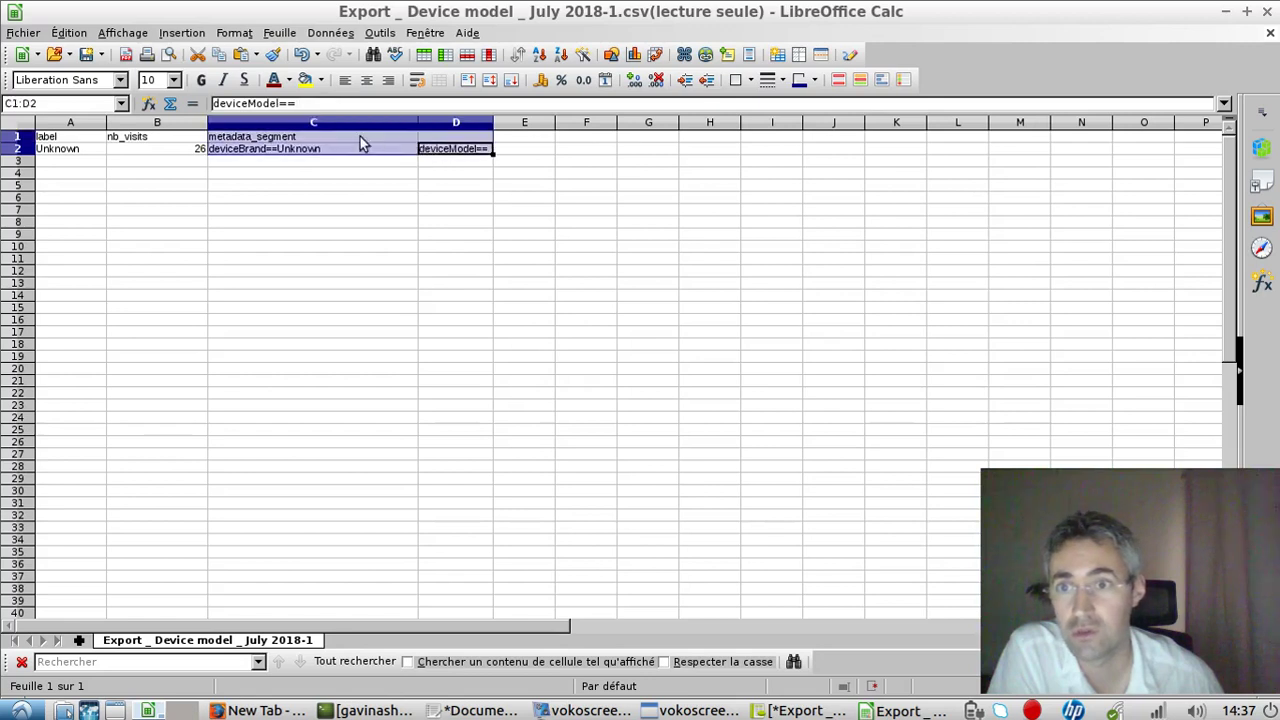
left_click(166, 143)
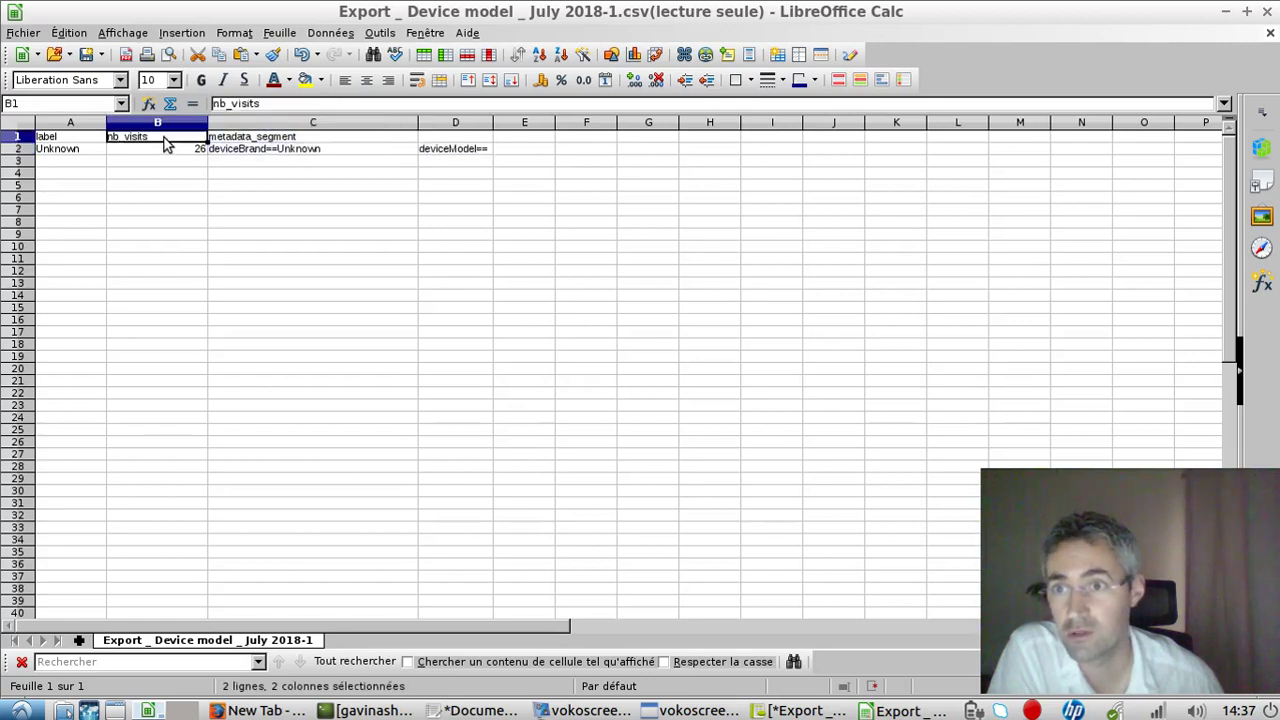
Get the localhost getModel URL's query text onto the clipboard from the gedit notes.
left_click(494, 711)
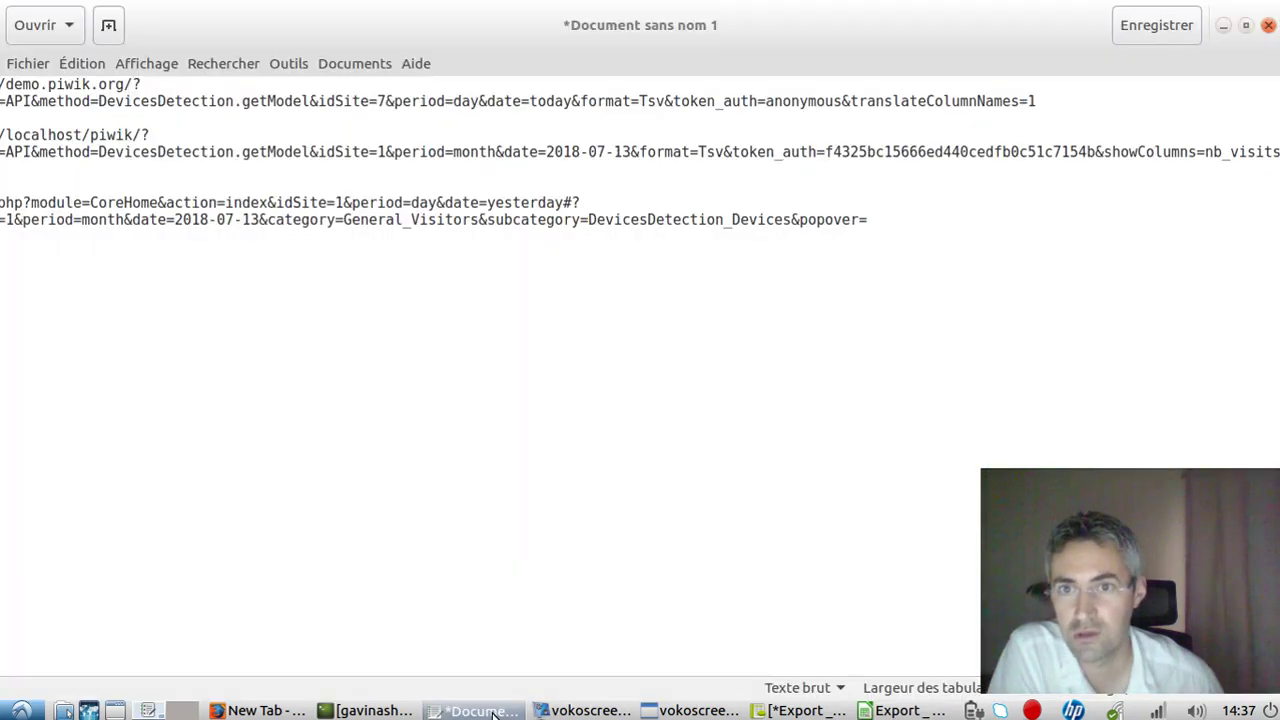
left_click(45, 135)
left_click_drag(1097, 152, 816, 136)
key("Return")
key("Return")
key("Return")
key("Return")
key("Return")
key("Return")
key("Return")
key("Return")
key("Return")
key("Return")
key("Return")
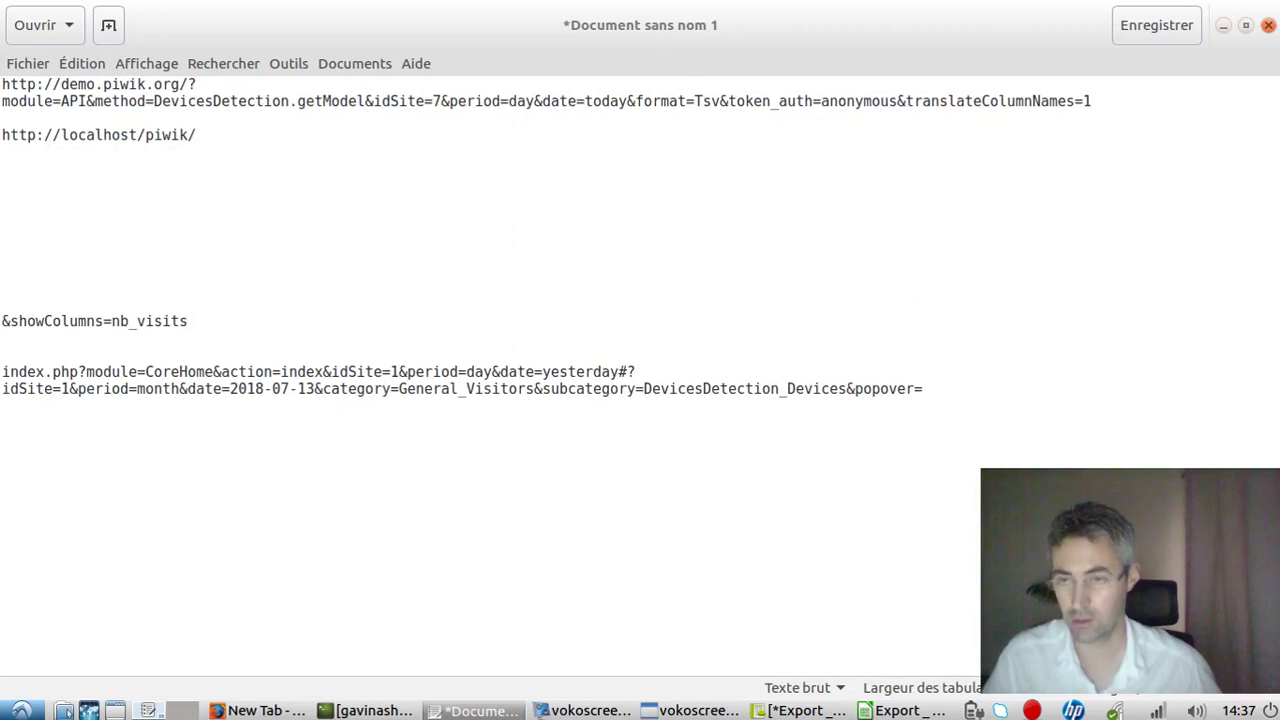
key("ctrl+z")
key("ctrl+z")
key("ctrl+z")
key("ctrl+z")
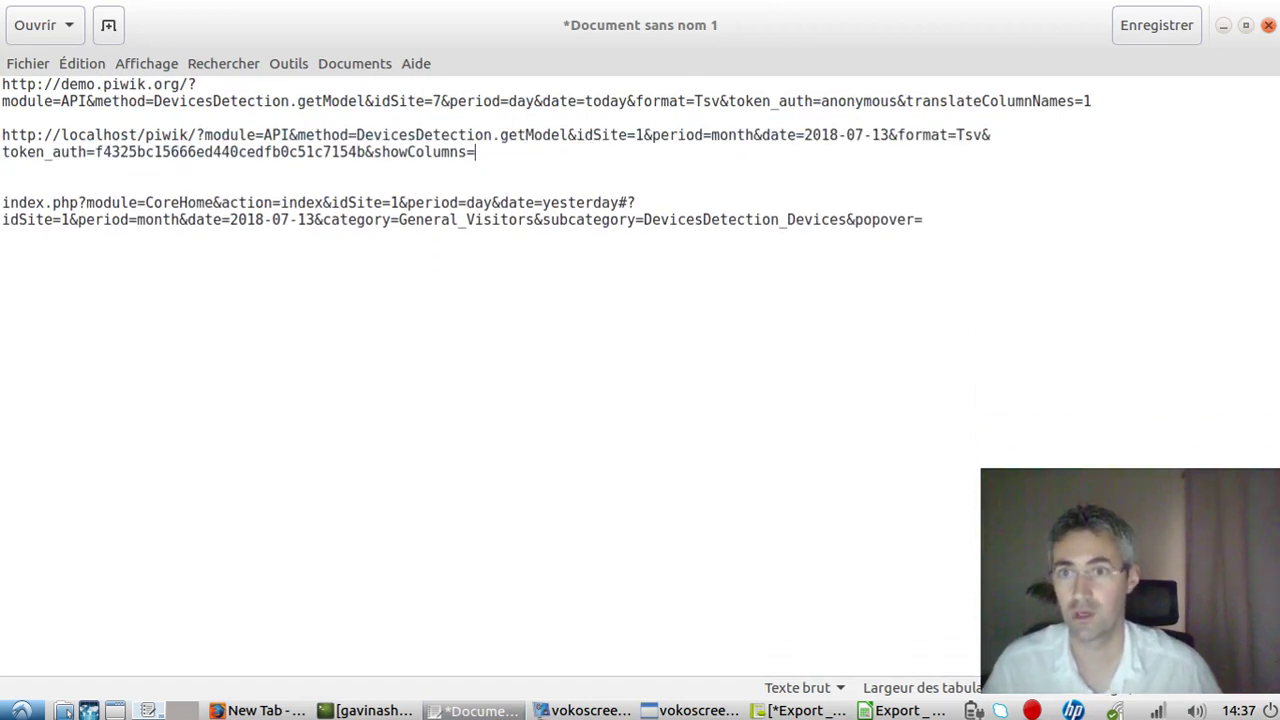
left_click(258, 700)
Load the copied local getModel API URL in Firefox's address bar.
left_click(626, 76)
type("localhost/piwik/?module=API&method=DevicesDetection.getModel&idSite=1&period=month&date=2018-07-13&format=Tsv&token_auth=f4325bc15666ed440cedfb0c51c7154b&showColumns=nb_visits")
key("Left")
key("Left")
key("Left")
key("Left")
key("Left")
key("Left")
key("Left")
key("Left")
key("Left")
key("Left")
key("Left")
key("Left")
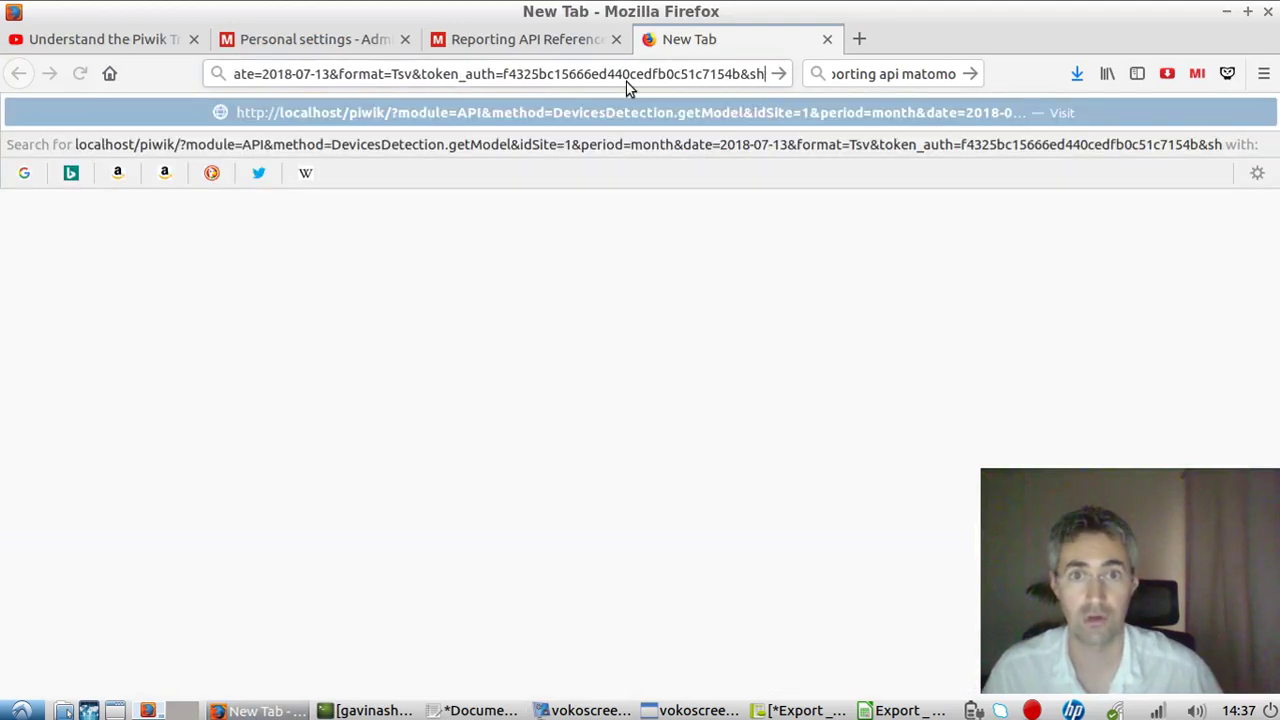
key("Return")
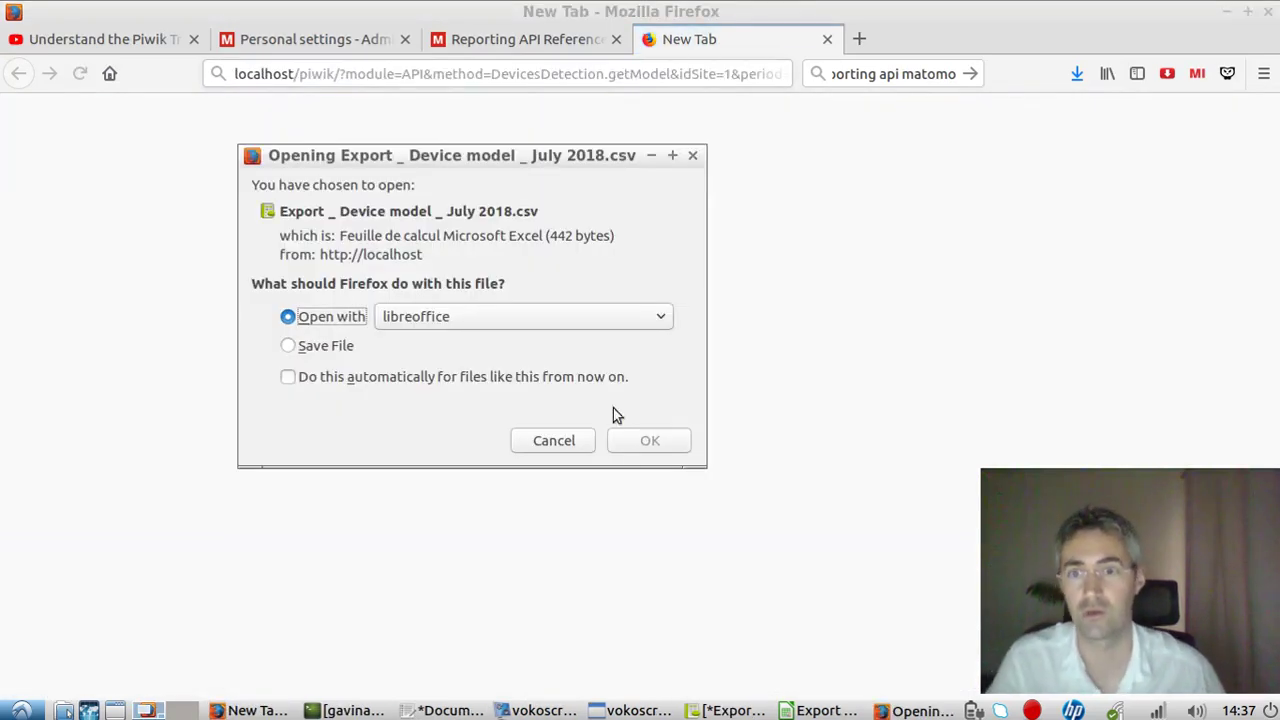
Open the downloaded export, July 2018-2.csv, in LibreOffice's Text Import preview.
left_click(650, 441)
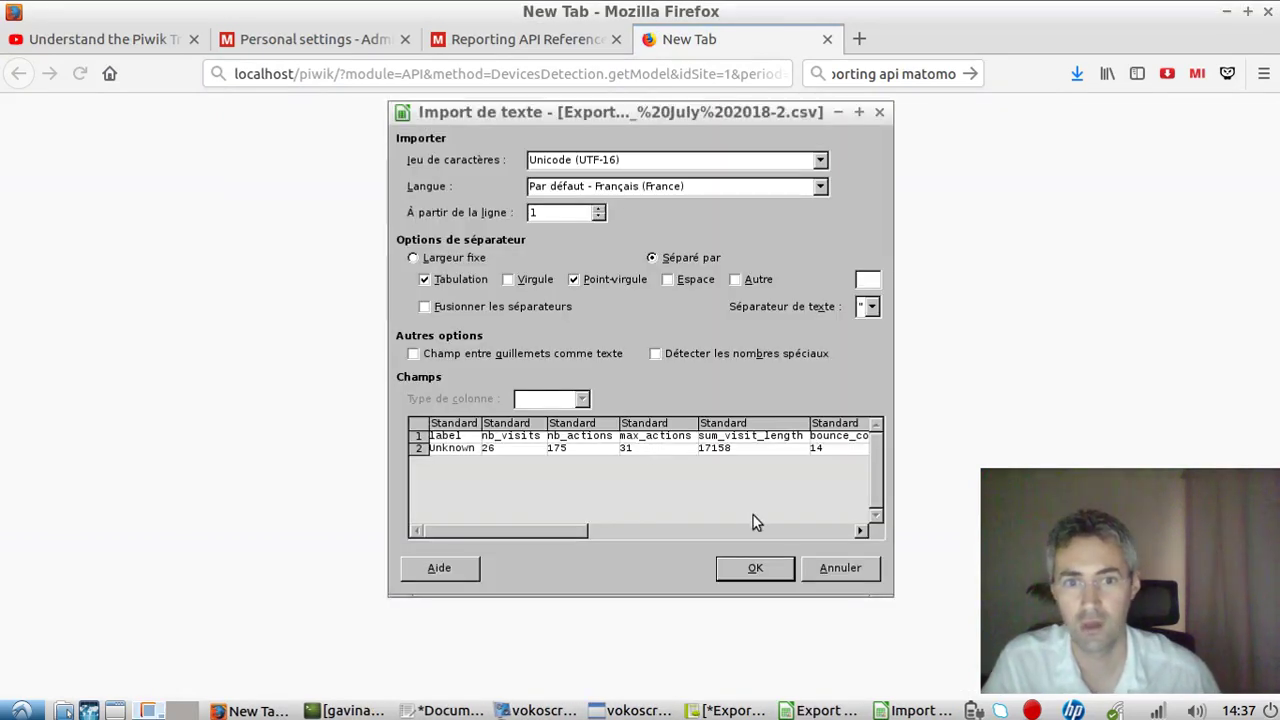
scroll(568, 535, "right", 1)
left_click_drag(563, 531, 472, 540)
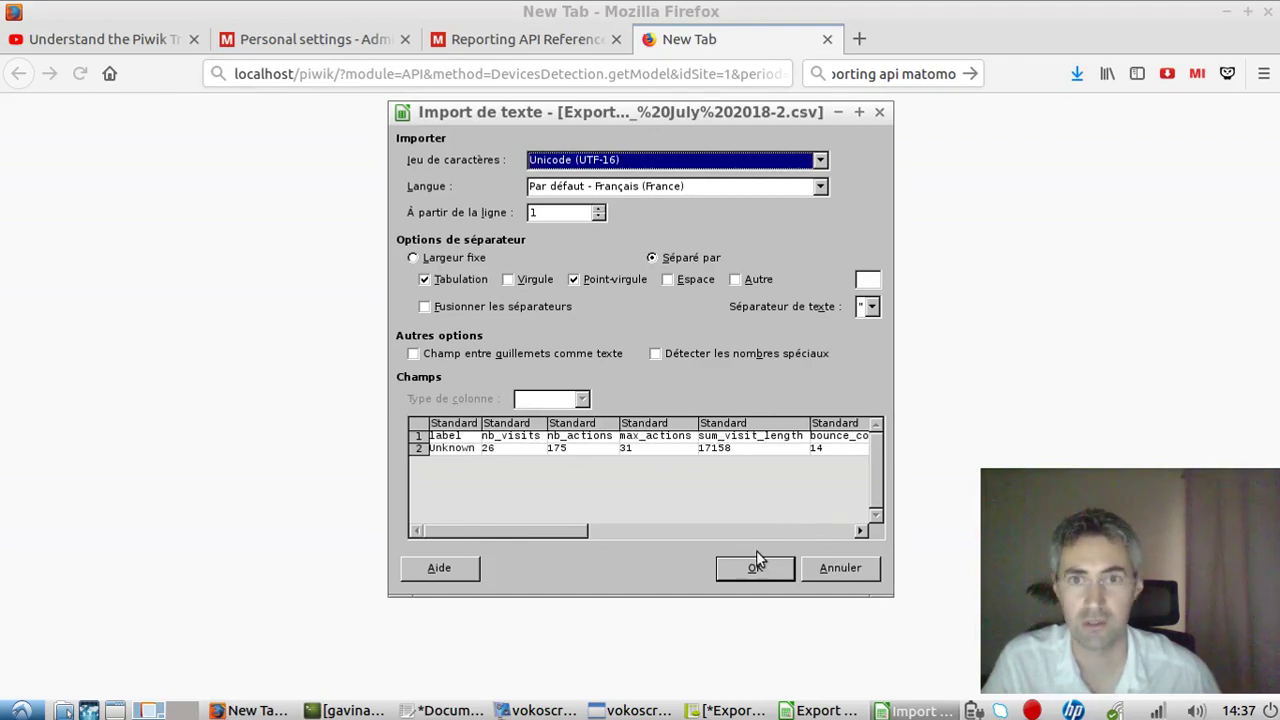
left_click(514, 38)
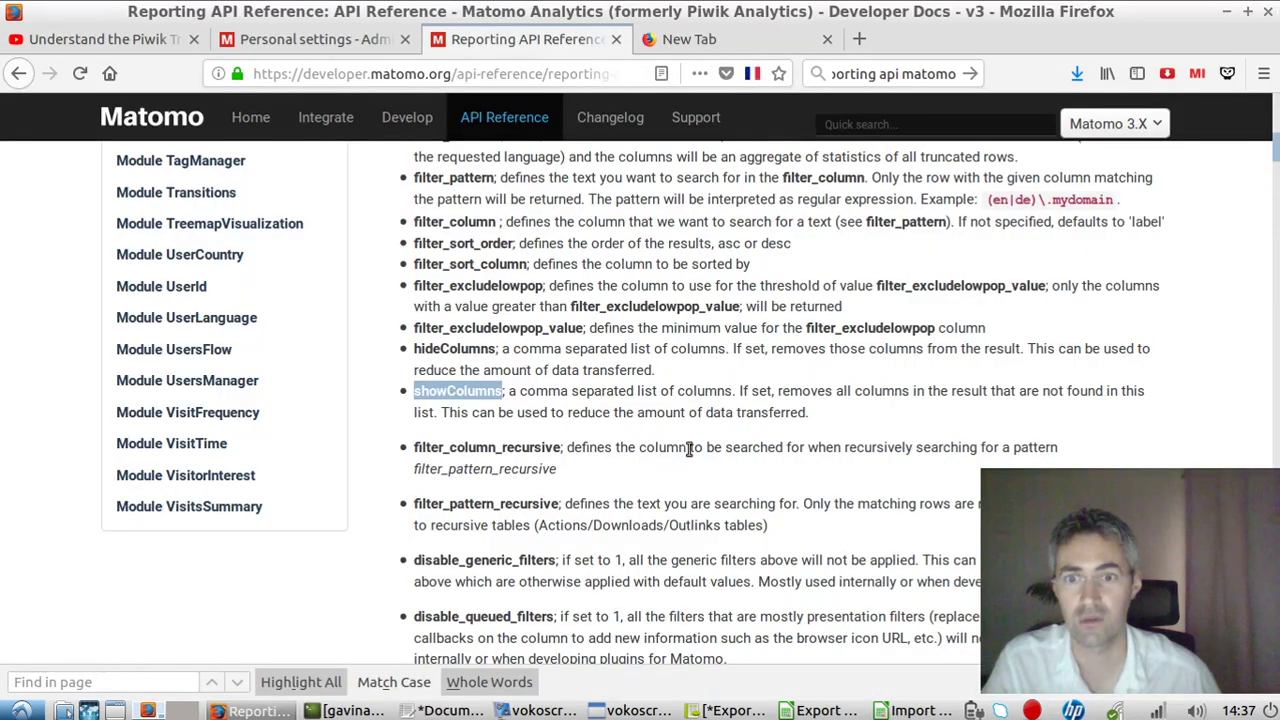
scroll(690, 449, "up", 20)
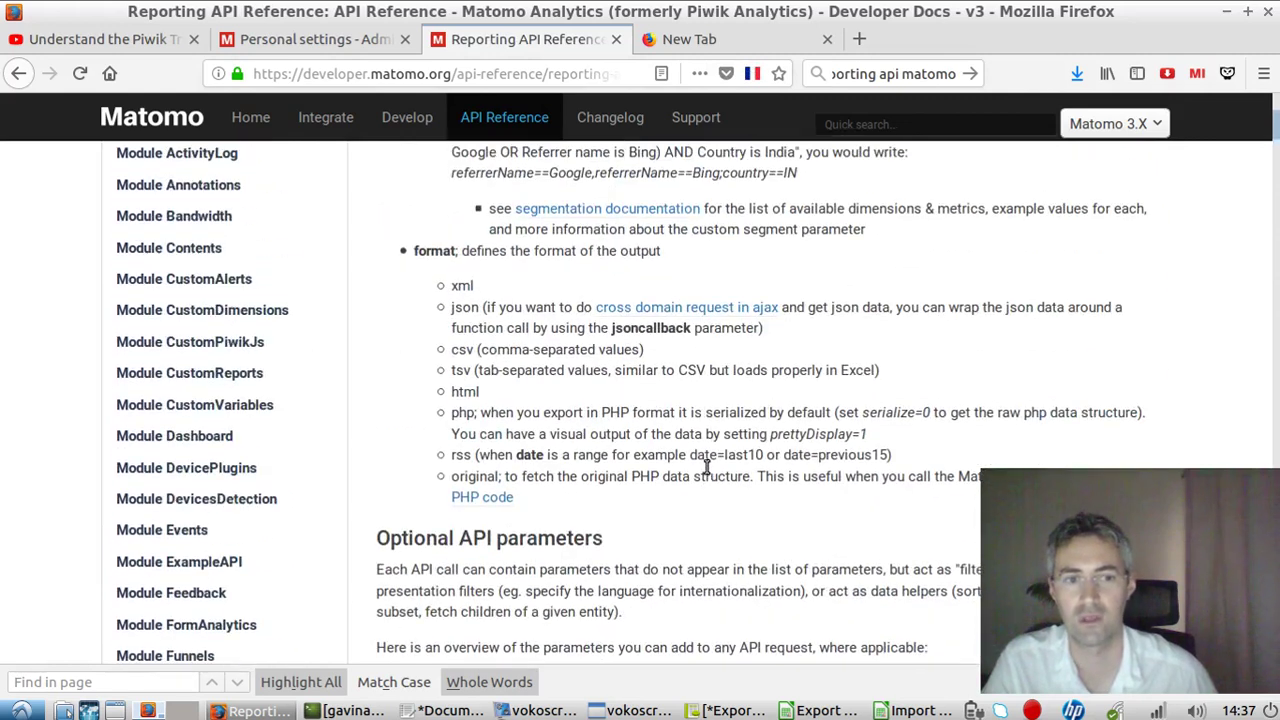
scroll(706, 466, "up", 20)
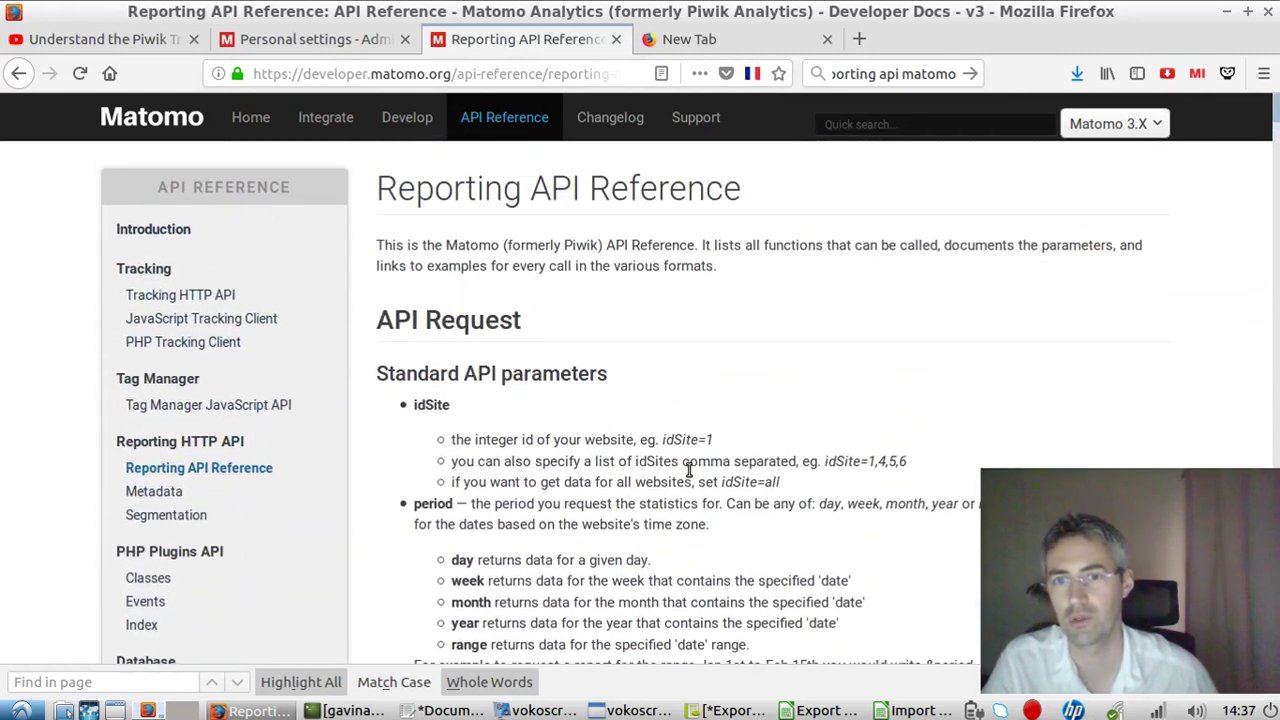
scroll(512, 432, "down", 3)
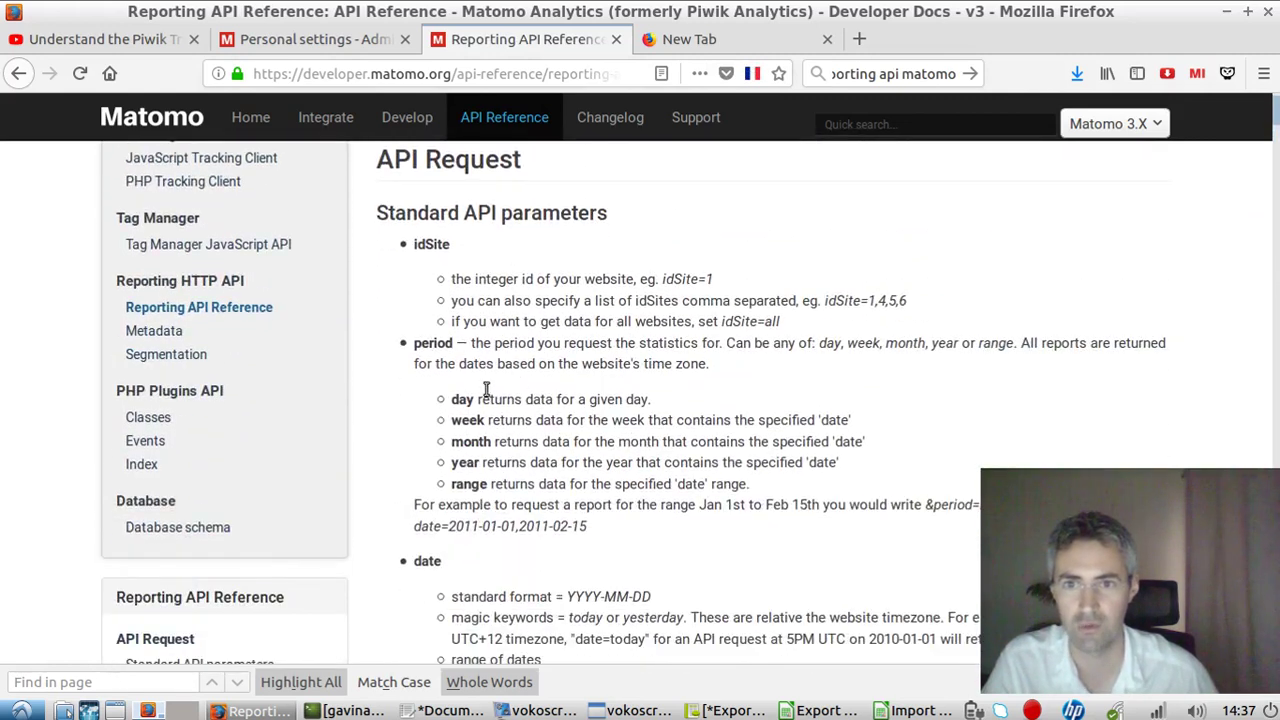
left_click_drag(418, 244, 495, 455)
scroll(495, 455, "down", 20)
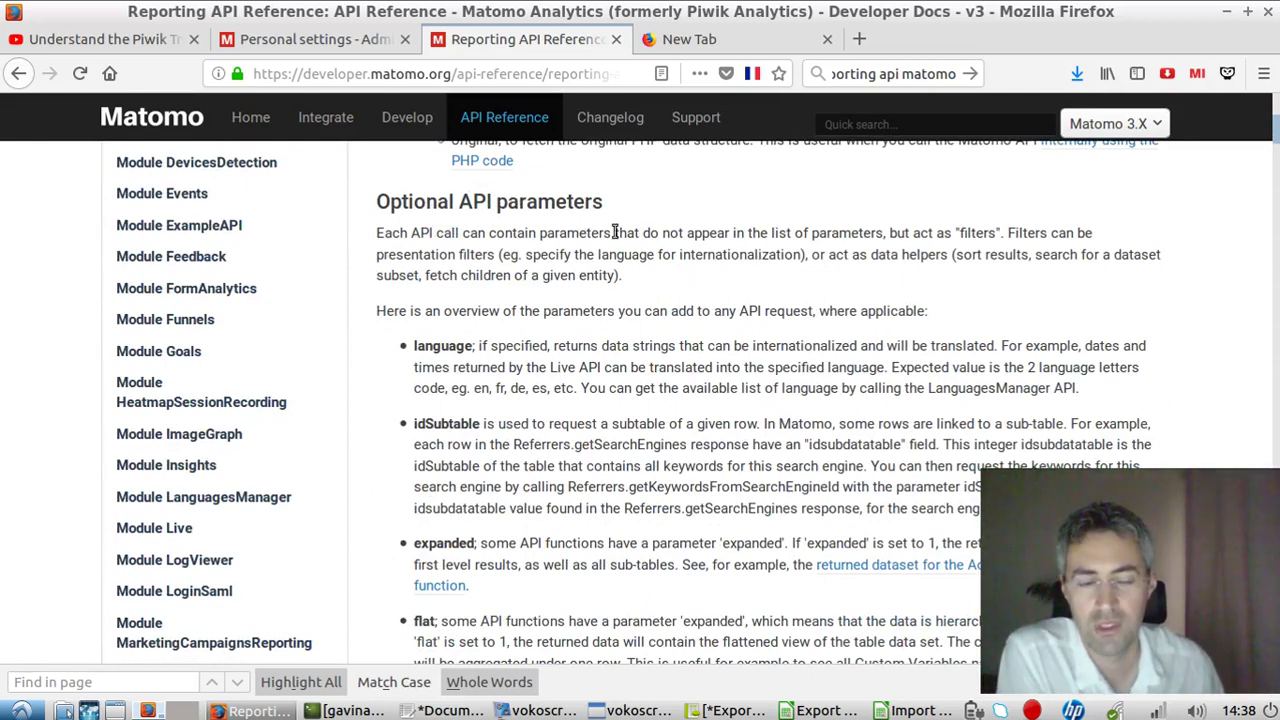
scroll(597, 417, "down", 20)
scroll(613, 390, "up", 12)
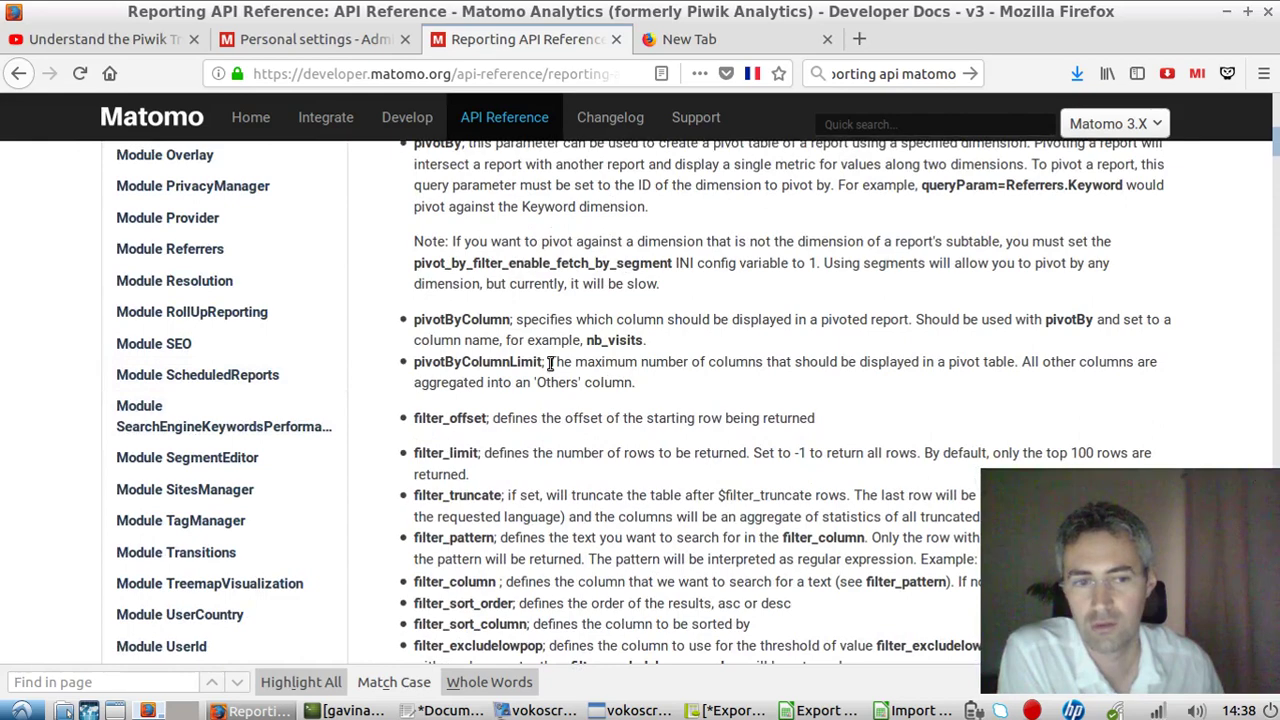
scroll(580, 375, "up", 10)
scroll(614, 384, "up", 10)
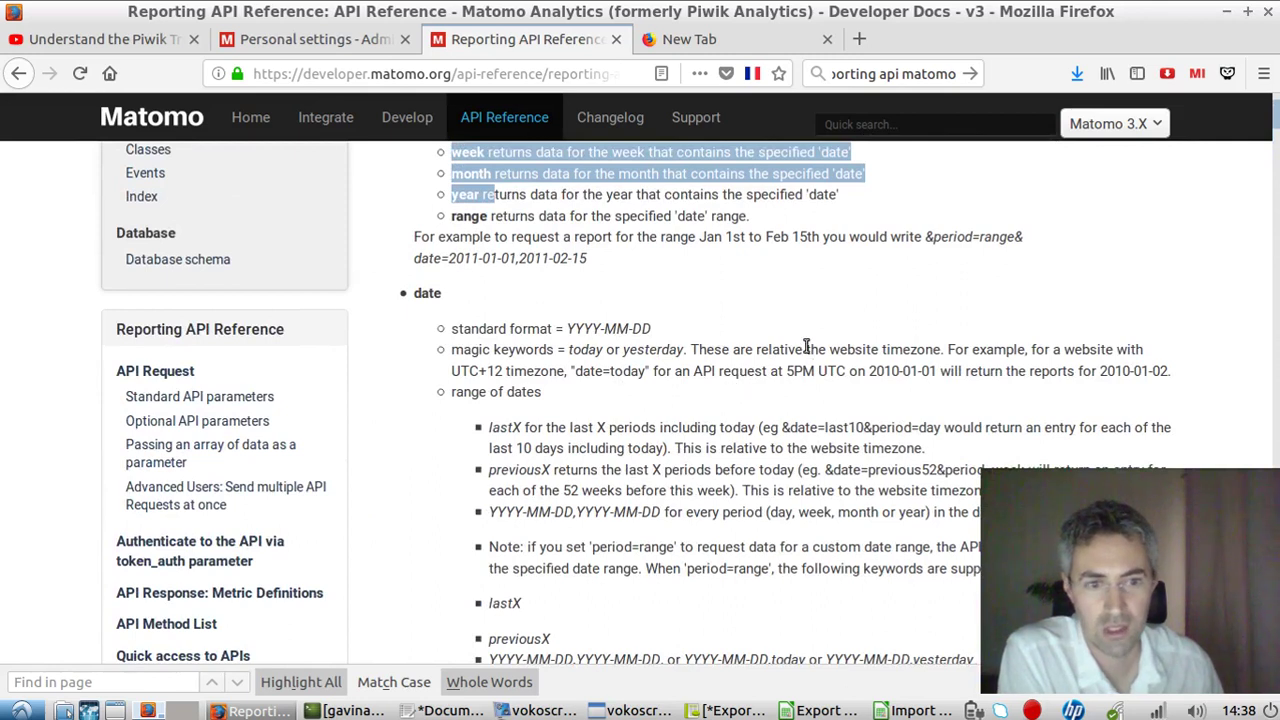
scroll(797, 315, "up", 7)
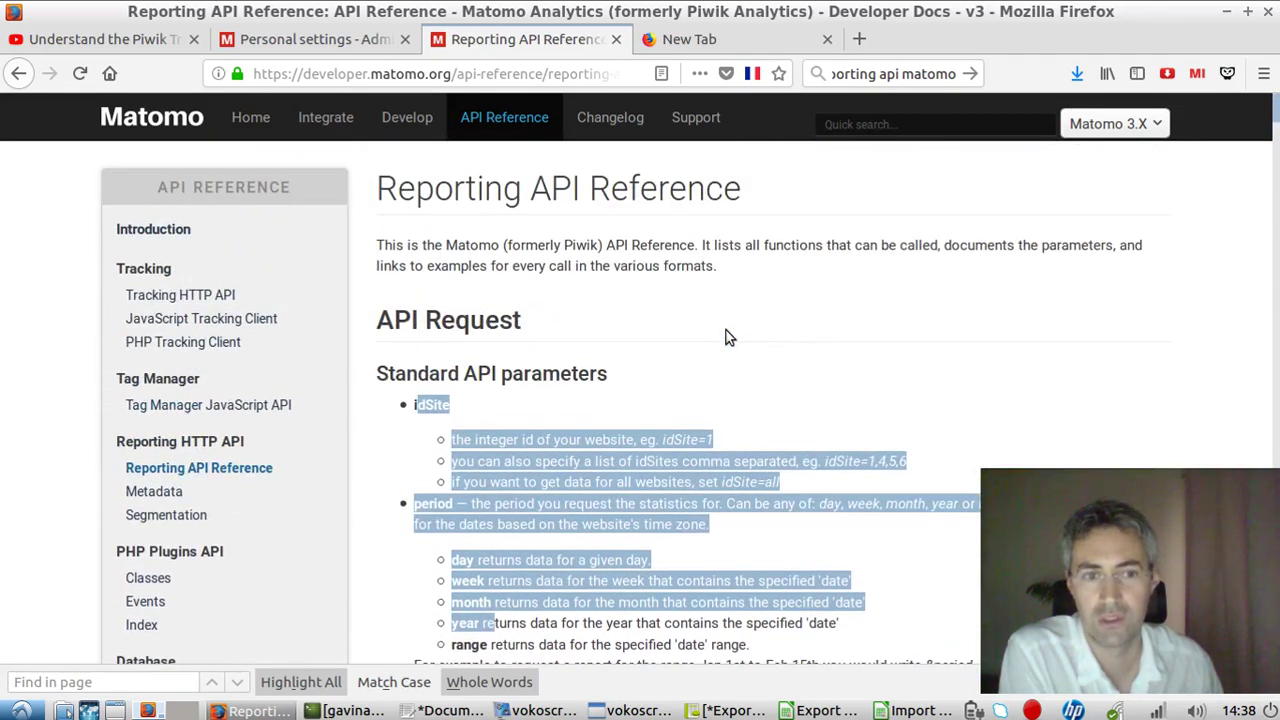
left_click(480, 357)
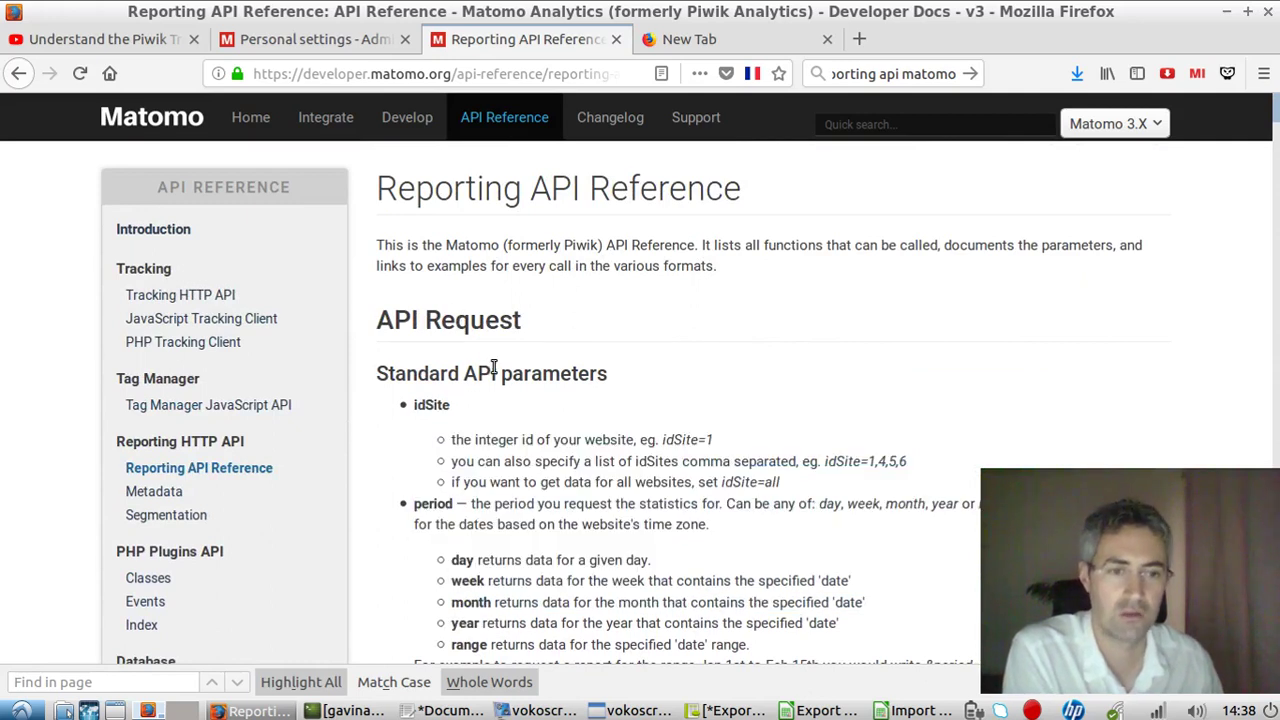